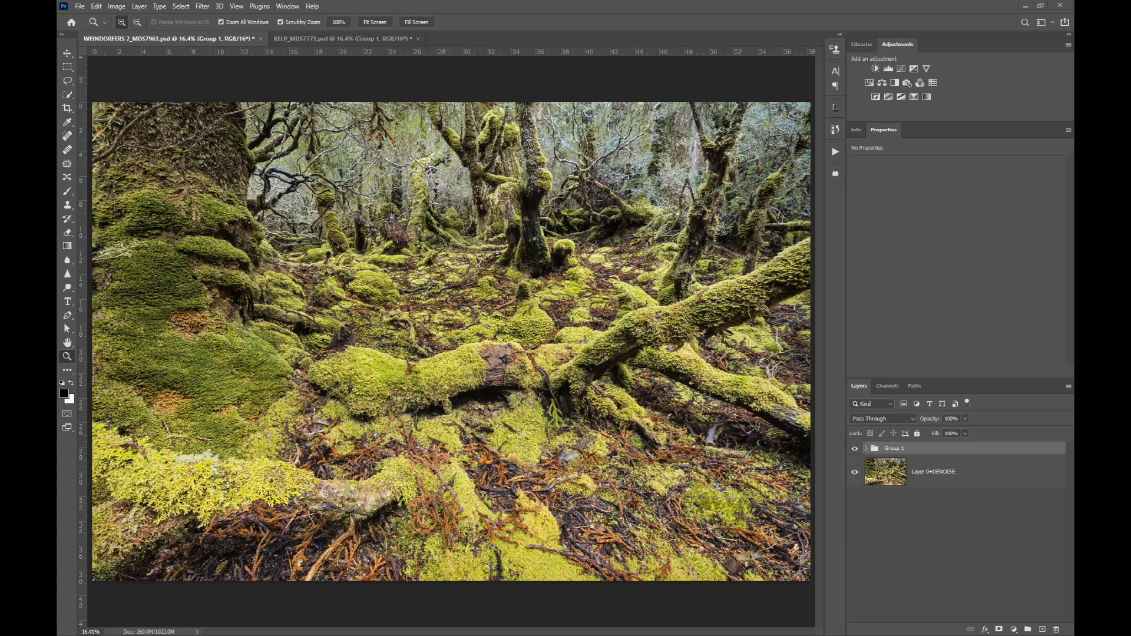
Step: Set up a custom proof condition for the forest image, simulating the RGB_EP800_MK_Canson_Rag_Photographique_BPSN.icc device profile
{"action": "left_click", "coordinate": [238, 7]}
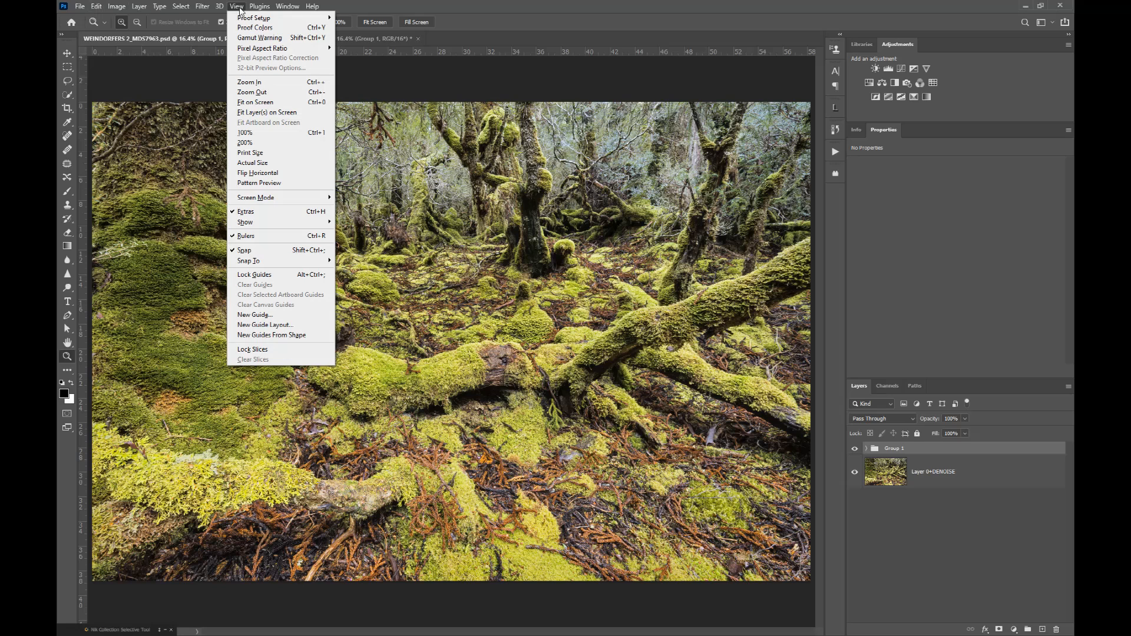
{"action": "mouse_move", "coordinate": [244, 18]}
{"action": "left_click", "coordinate": [376, 18]}
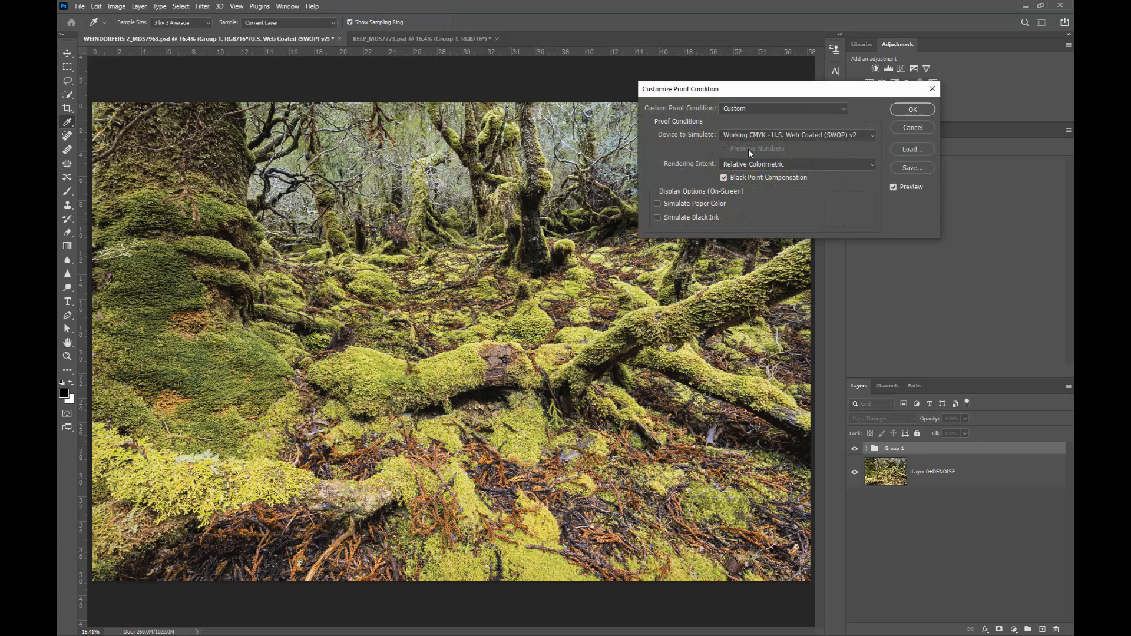
{"action": "left_click", "coordinate": [850, 136]}
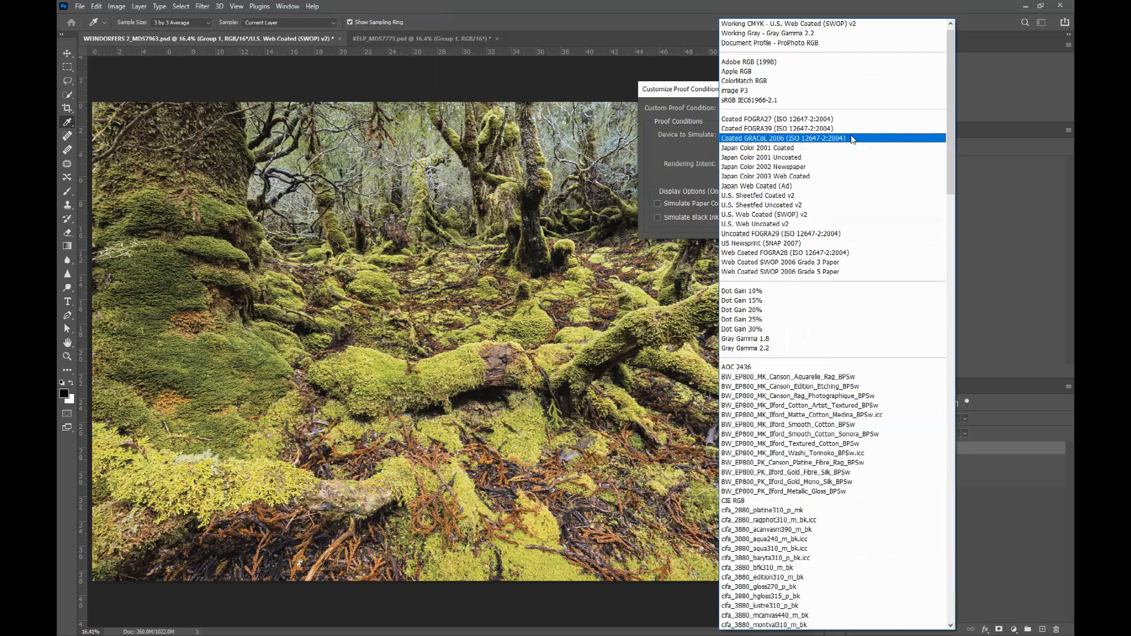
{"action": "scroll", "coordinate": [821, 428], "scroll_direction": "down", "scroll_amount": 3}
{"action": "scroll", "coordinate": [821, 428], "scroll_direction": "down", "scroll_amount": 10}
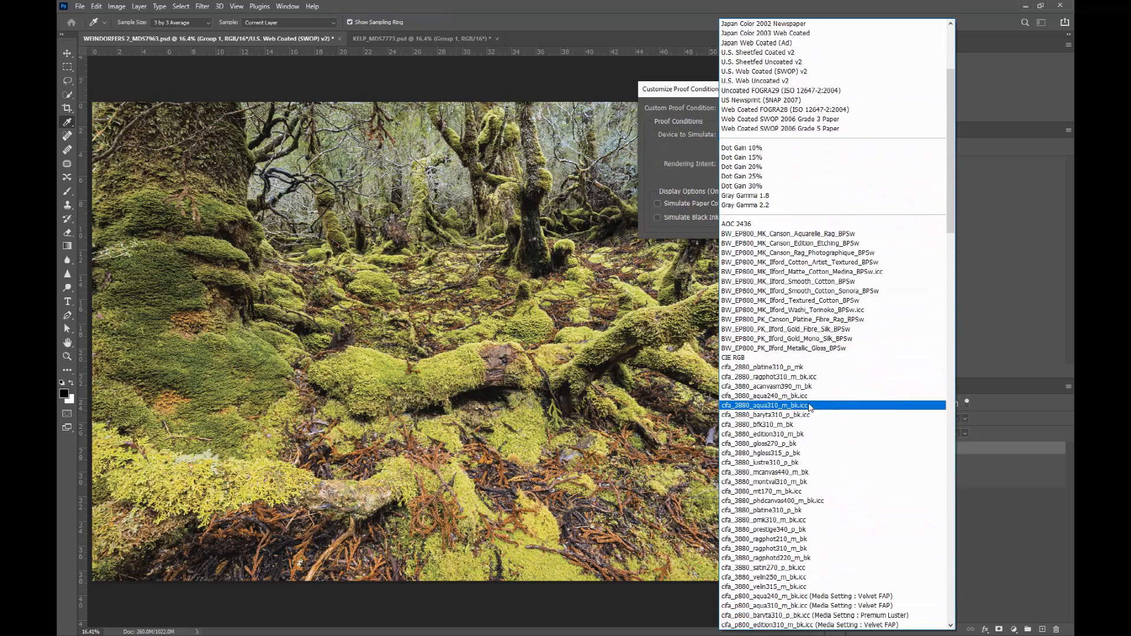
{"action": "scroll", "coordinate": [794, 404], "scroll_direction": "down", "scroll_amount": 14}
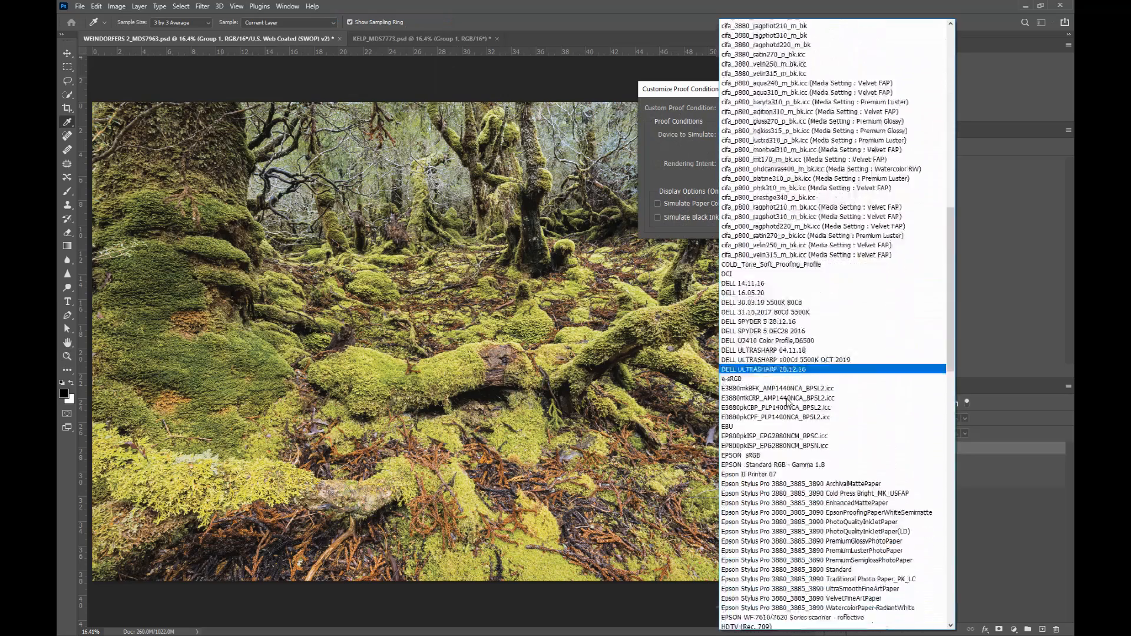
{"action": "scroll", "coordinate": [787, 404], "scroll_direction": "down", "scroll_amount": 11}
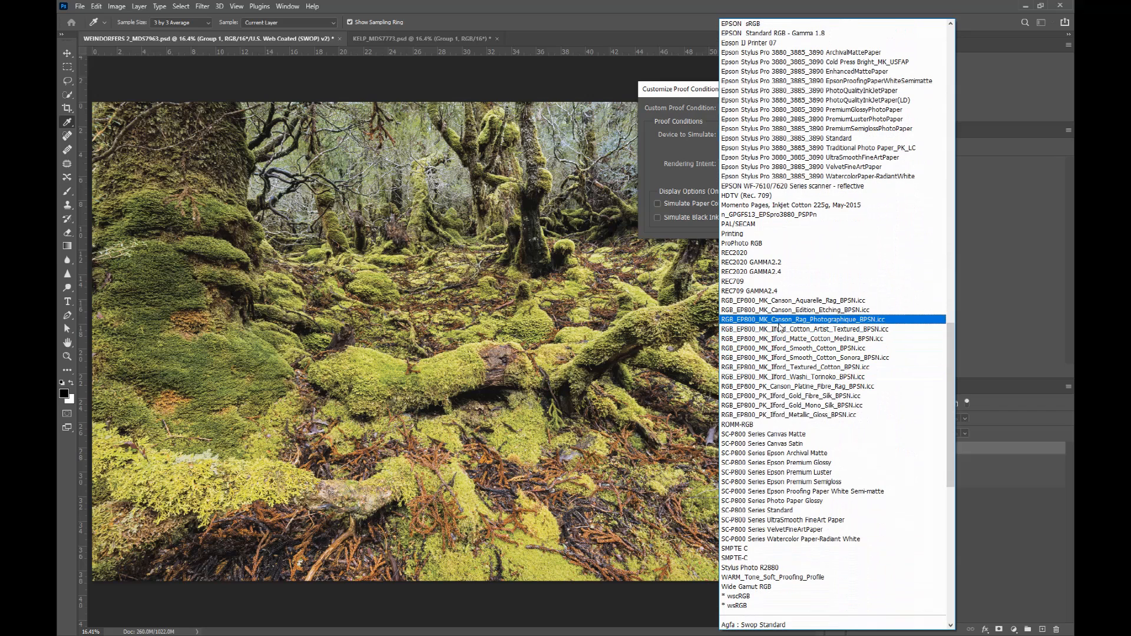
{"action": "left_click", "coordinate": [778, 319]}
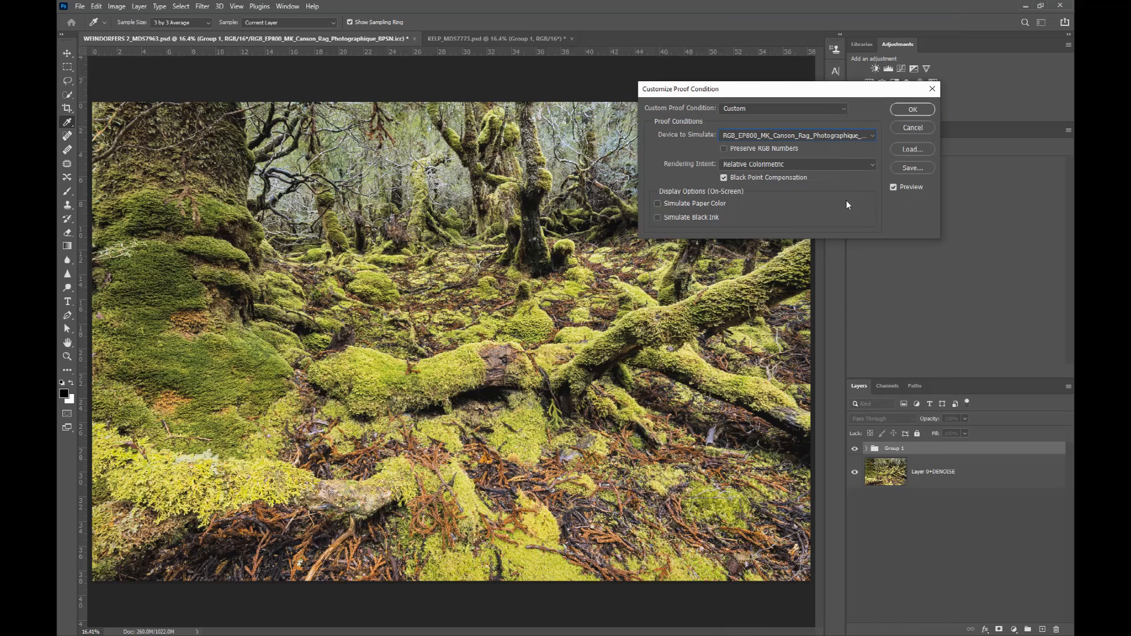
Step: Simulate paper color, compare the image with the proof preview off and on, and discard the custom proof condition
{"action": "left_click", "coordinate": [658, 203]}
{"action": "left_click", "coordinate": [893, 187]}
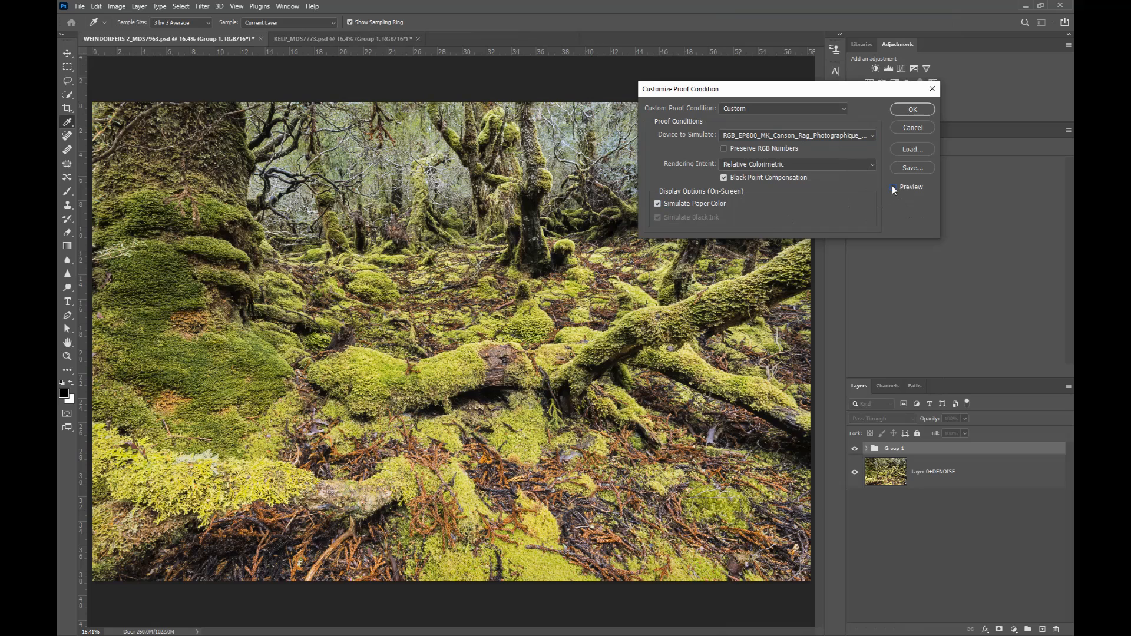
{"action": "left_click", "coordinate": [893, 187]}
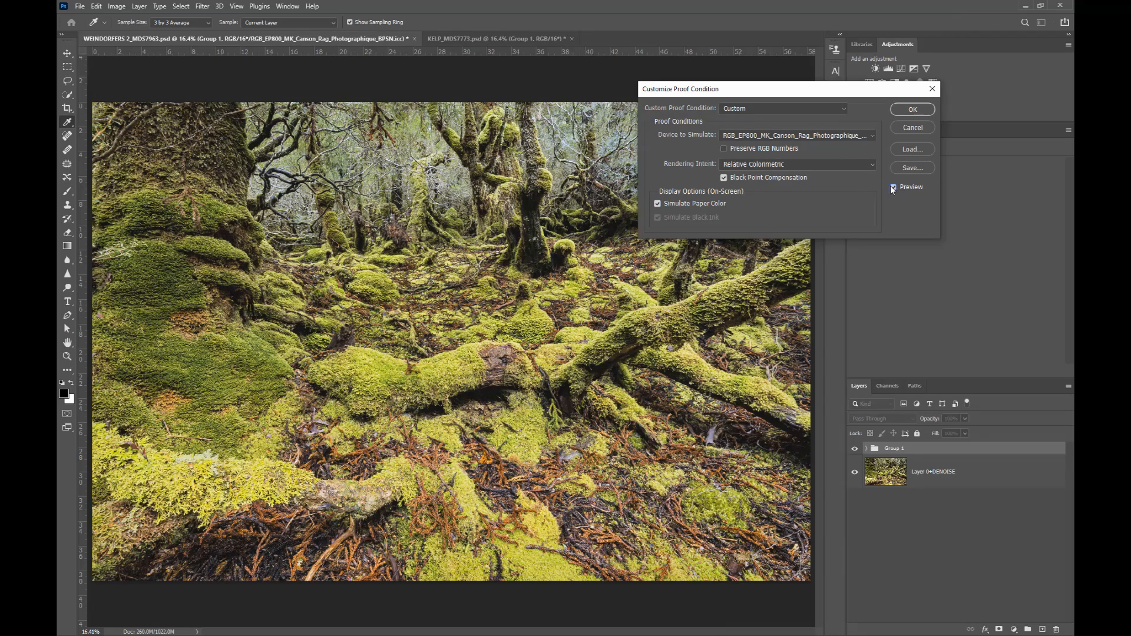
{"action": "left_click", "coordinate": [913, 127]}
{"action": "key", "text": "z"}
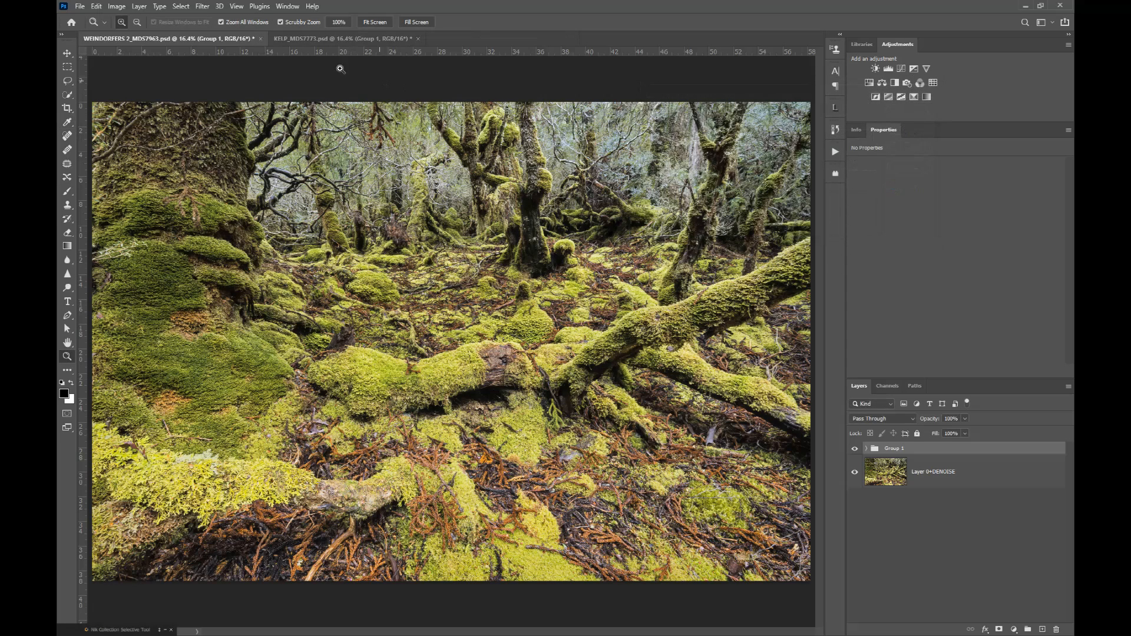
Step: In the forest image's print settings, choose the RGB_EP800_MK_Canson_Rag_Photographique_BPSN.icc printer profile and compare the preview with Match Print Colors off and on
{"action": "left_click", "coordinate": [80, 6]}
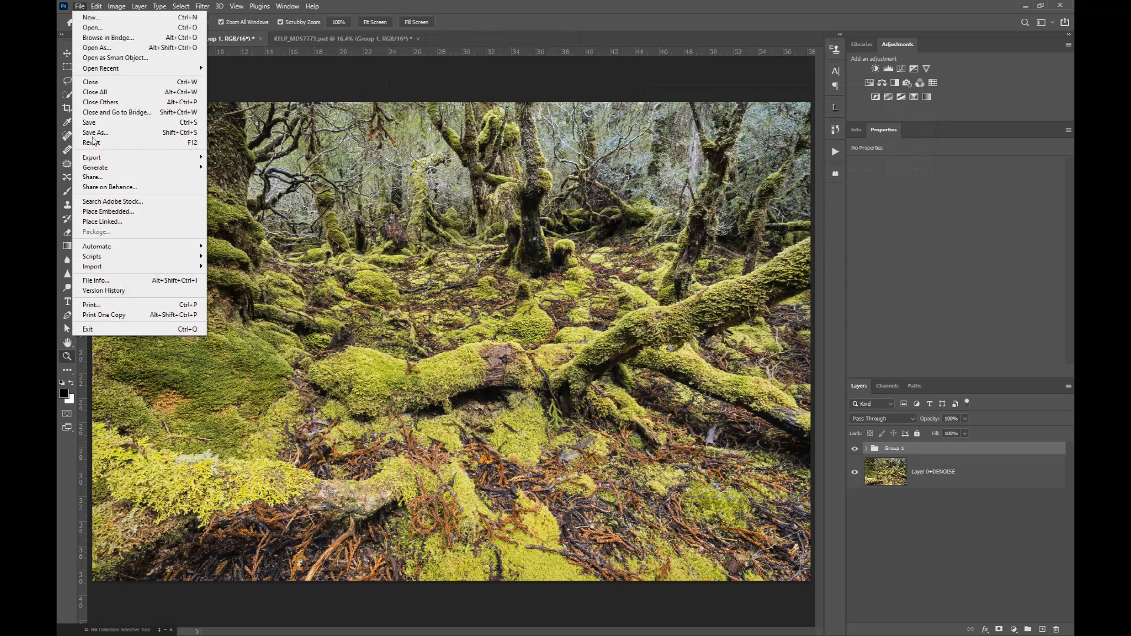
{"action": "left_click", "coordinate": [109, 305]}
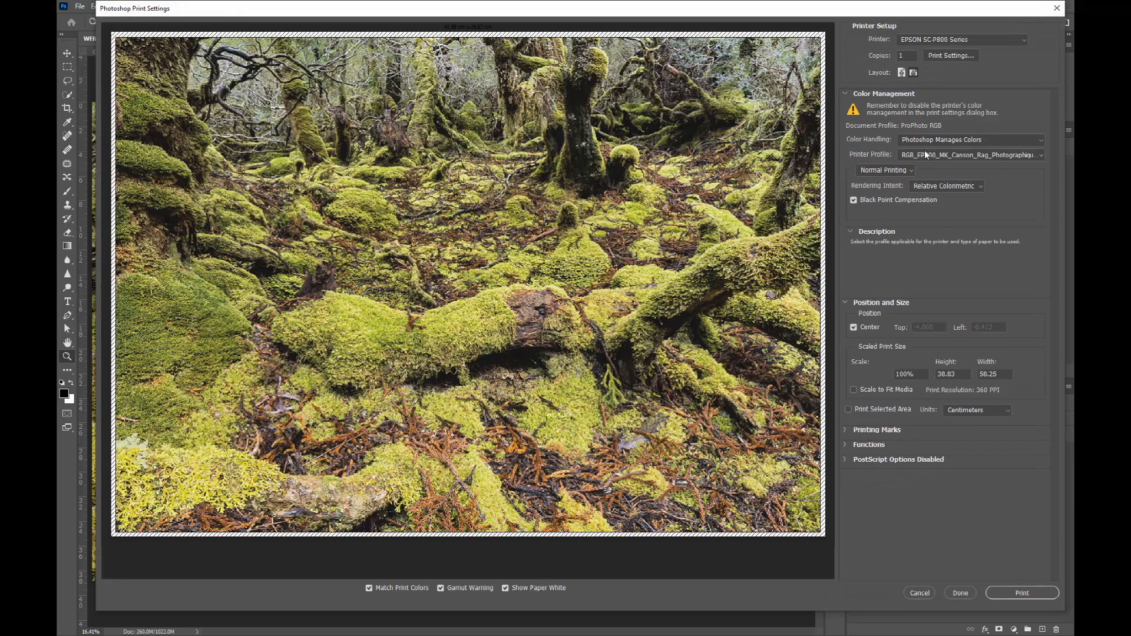
{"action": "mouse_move", "coordinate": [922, 145]}
{"action": "left_click", "coordinate": [959, 154]}
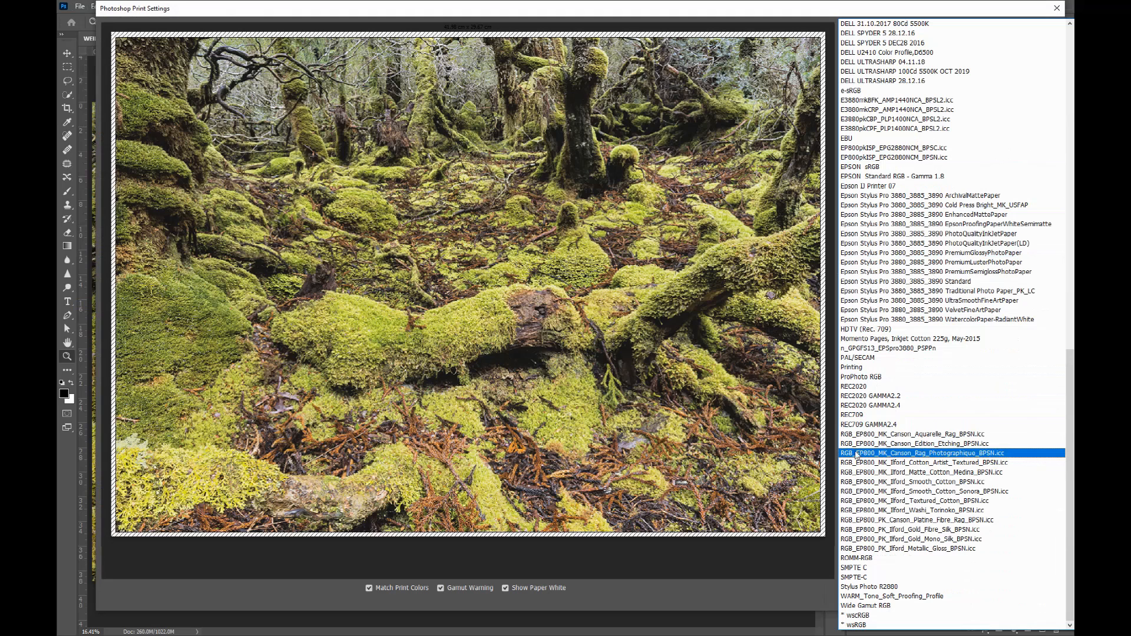
{"action": "left_click", "coordinate": [854, 454]}
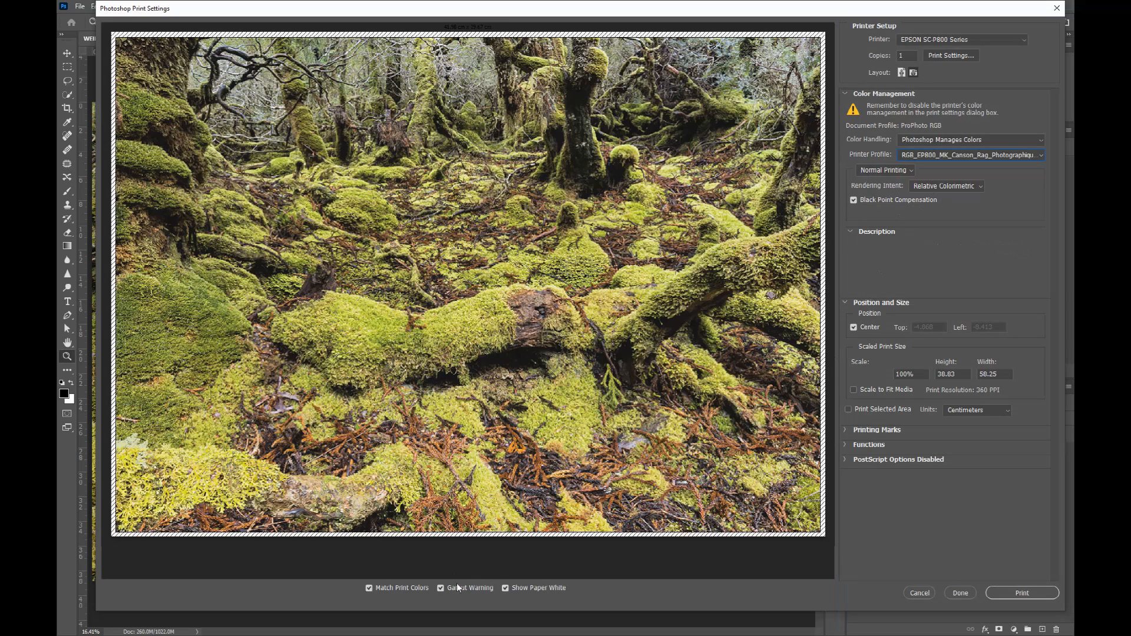
{"action": "left_click", "coordinate": [369, 589]}
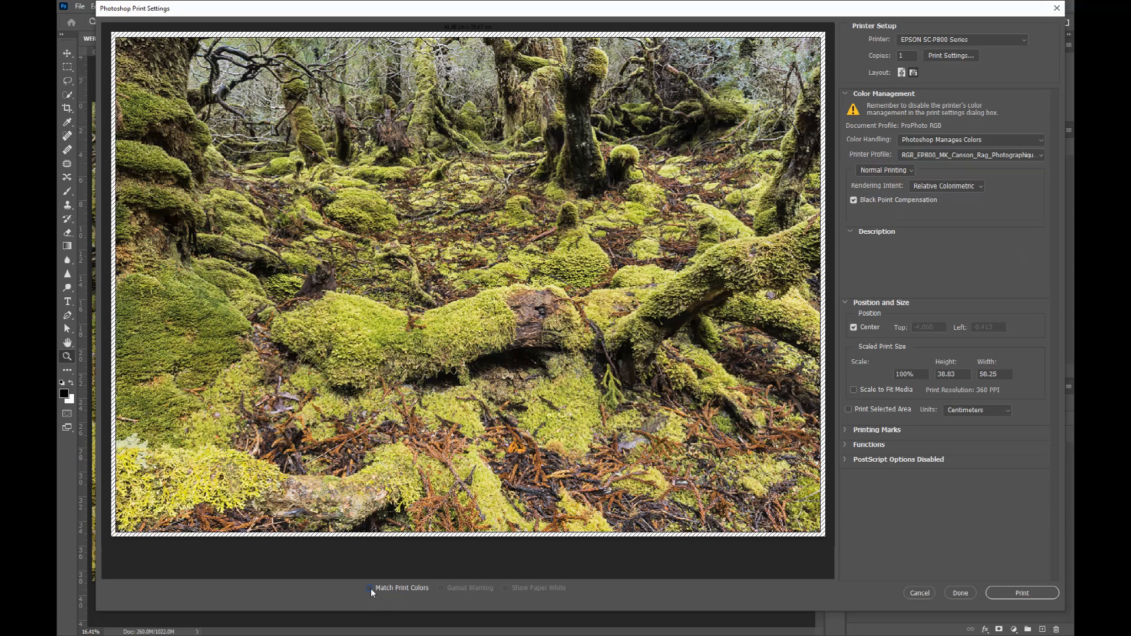
{"action": "left_click", "coordinate": [370, 589]}
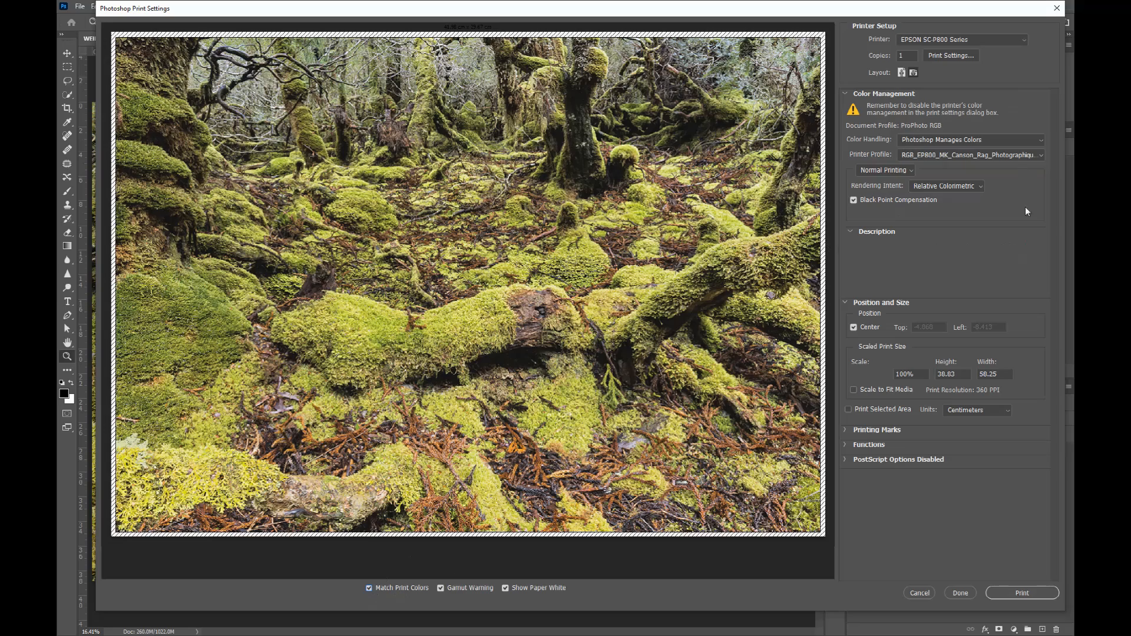
Step: Change the forest image's printer profile to cifa_p800_ragphot310_m_bk.icc (Media Setting : Velvet FAP)
{"action": "left_click", "coordinate": [1010, 155]}
{"action": "scroll", "coordinate": [978, 182], "scroll_direction": "up", "scroll_amount": 8}
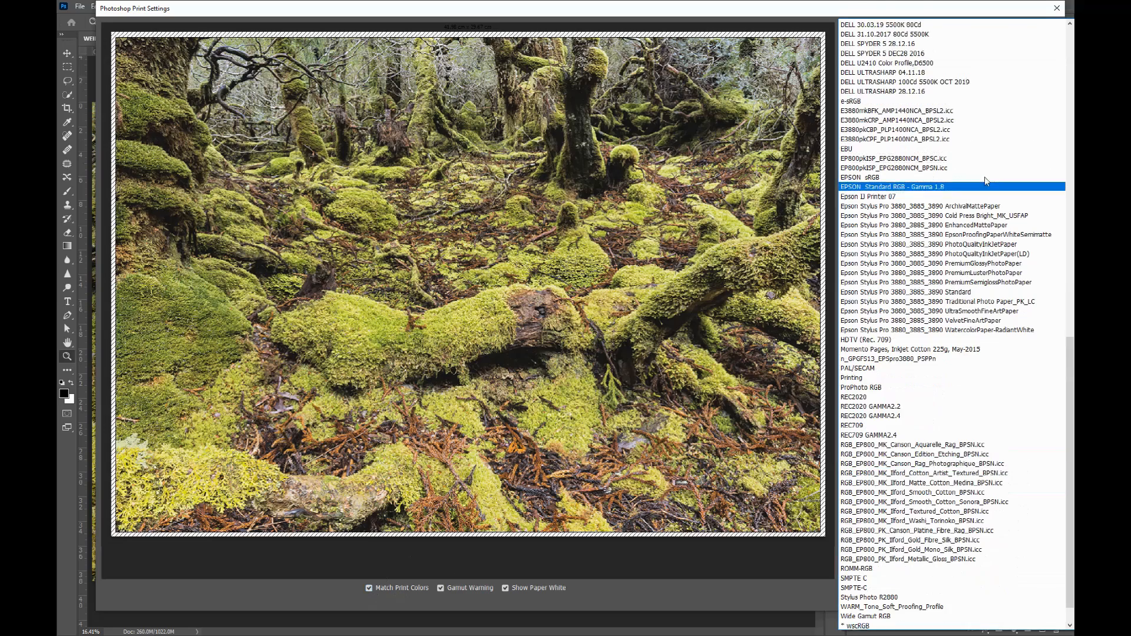
{"action": "scroll", "coordinate": [973, 184], "scroll_direction": "up", "scroll_amount": 12}
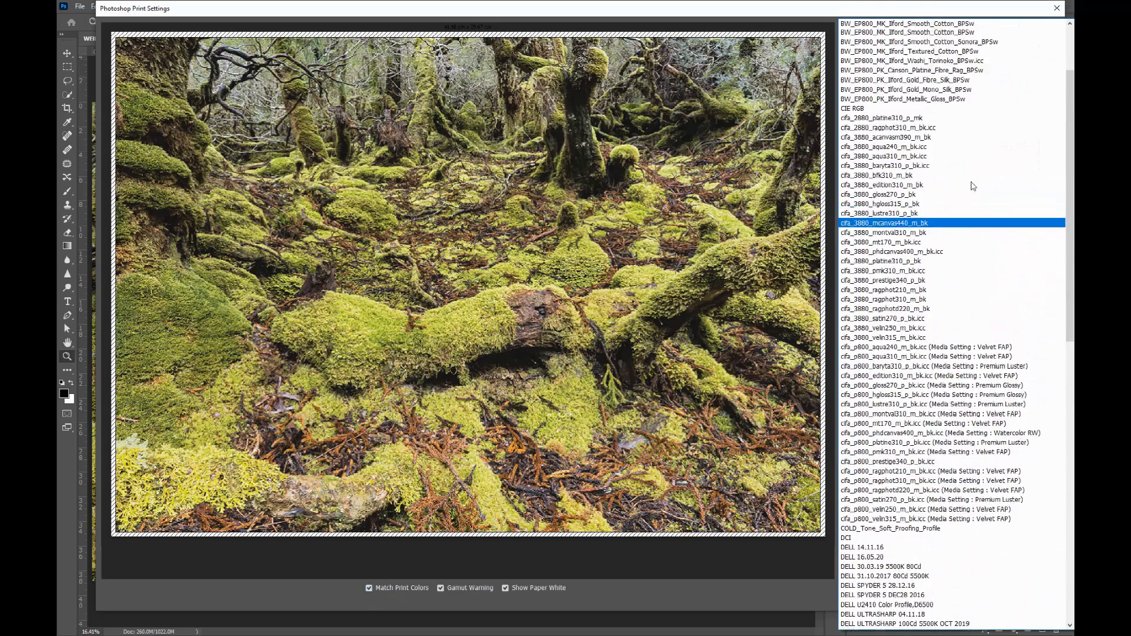
{"action": "scroll", "coordinate": [945, 246], "scroll_direction": "down", "scroll_amount": 1}
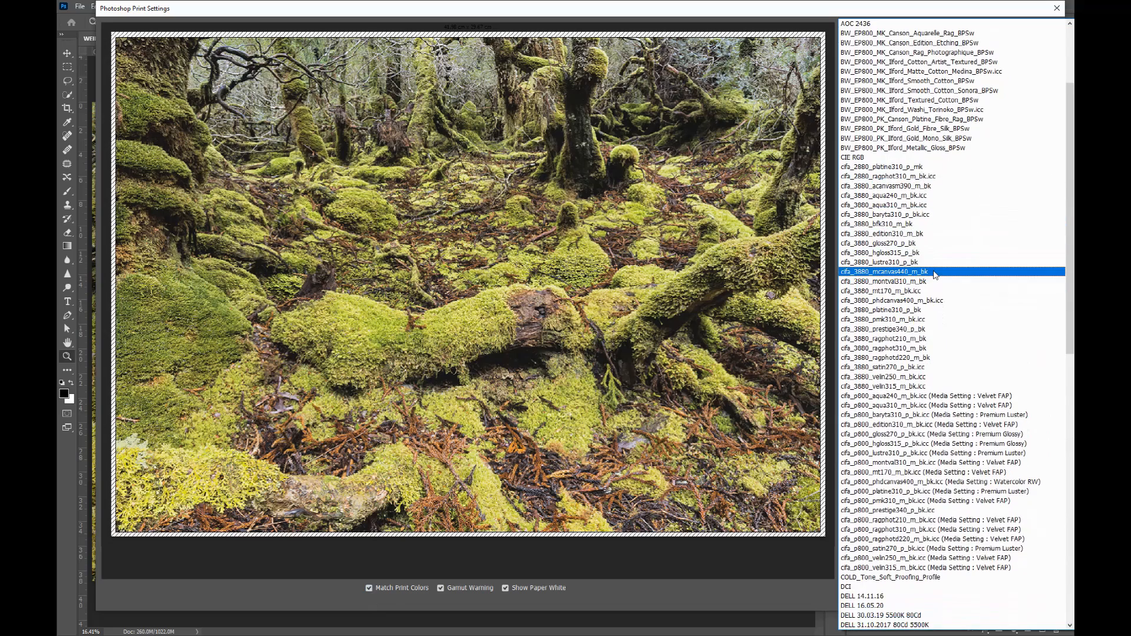
{"action": "scroll", "coordinate": [935, 275], "scroll_direction": "up", "scroll_amount": 3}
{"action": "scroll", "coordinate": [934, 288], "scroll_direction": "down", "scroll_amount": 6}
{"action": "scroll", "coordinate": [933, 300], "scroll_direction": "down", "scroll_amount": 3}
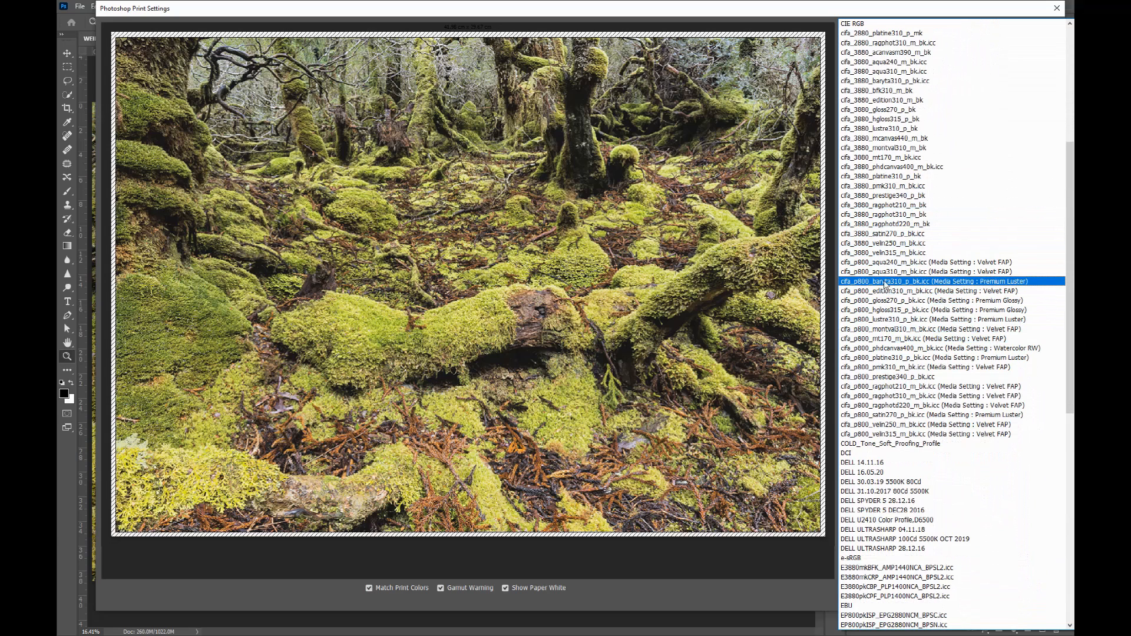
{"action": "left_click", "coordinate": [883, 395]}
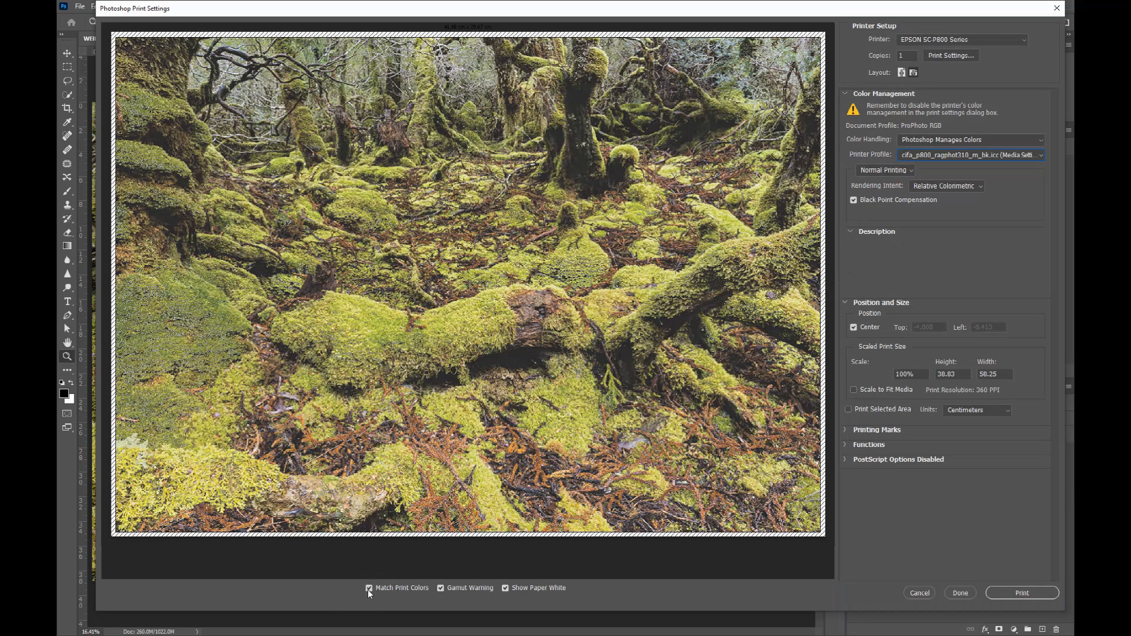
Step: Compare the forest print preview with the gamut warning off and on, and cancel the print settings
{"action": "left_click", "coordinate": [440, 589]}
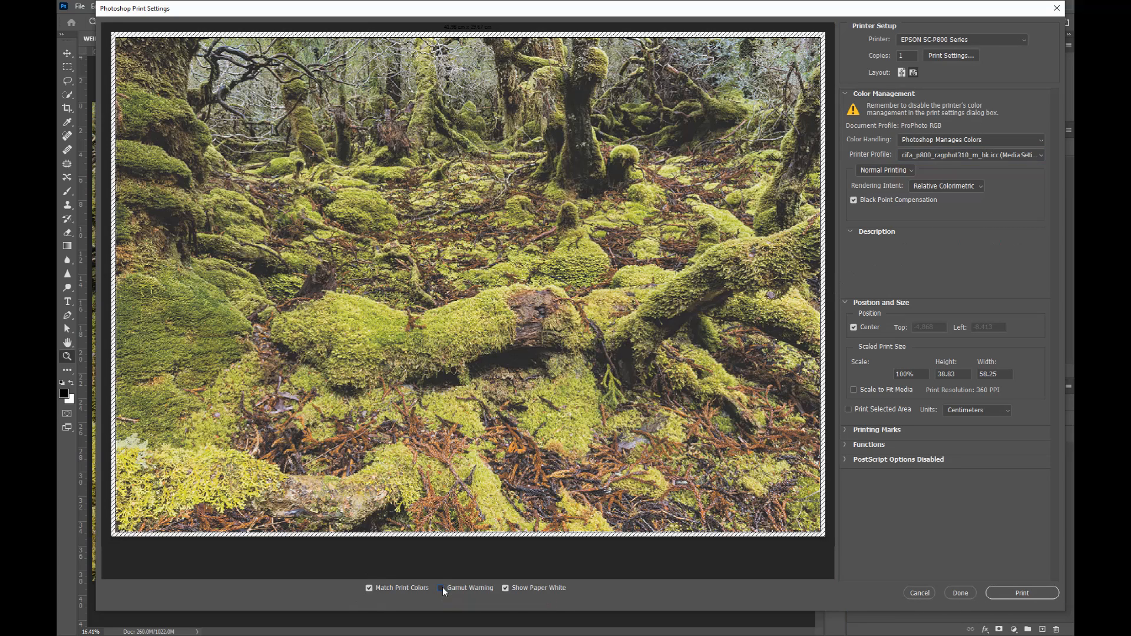
{"action": "left_click", "coordinate": [440, 589]}
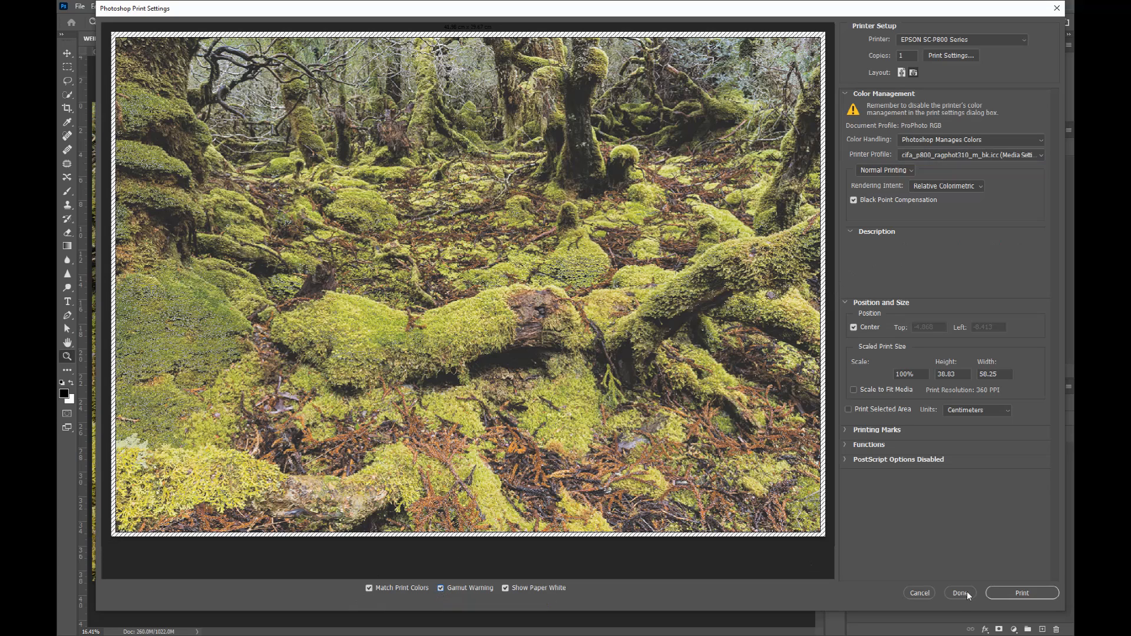
{"action": "left_click", "coordinate": [920, 594]}
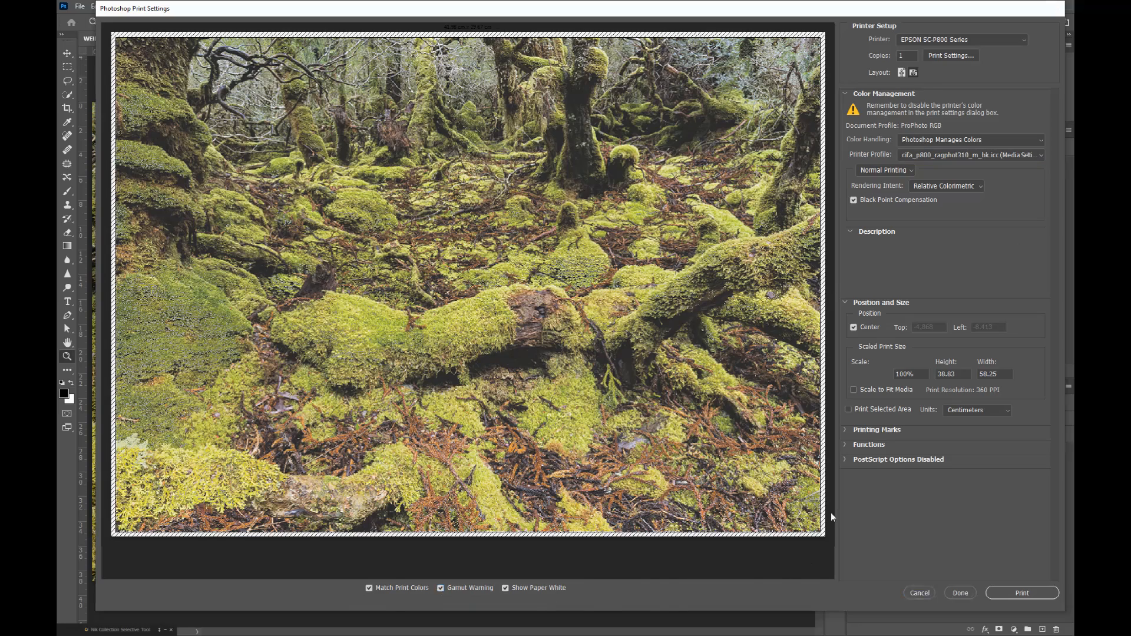
Step: Set the kelp image's print layout to landscape in its print settings and compare the preview with the gamut warning off and on
{"action": "left_click", "coordinate": [341, 38]}
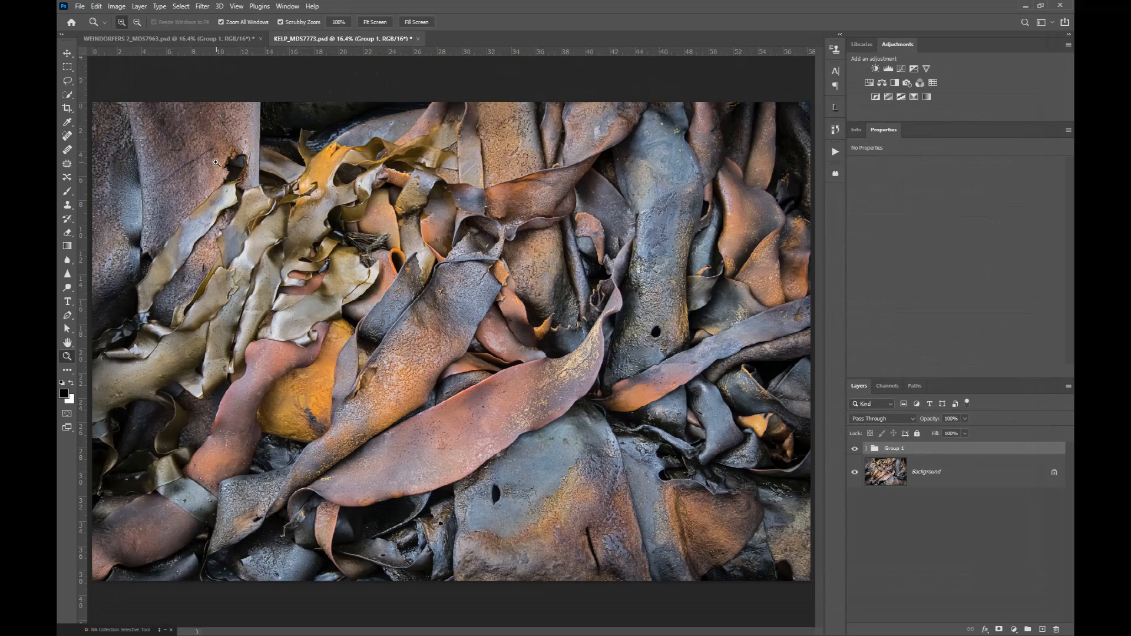
{"action": "left_click", "coordinate": [80, 7]}
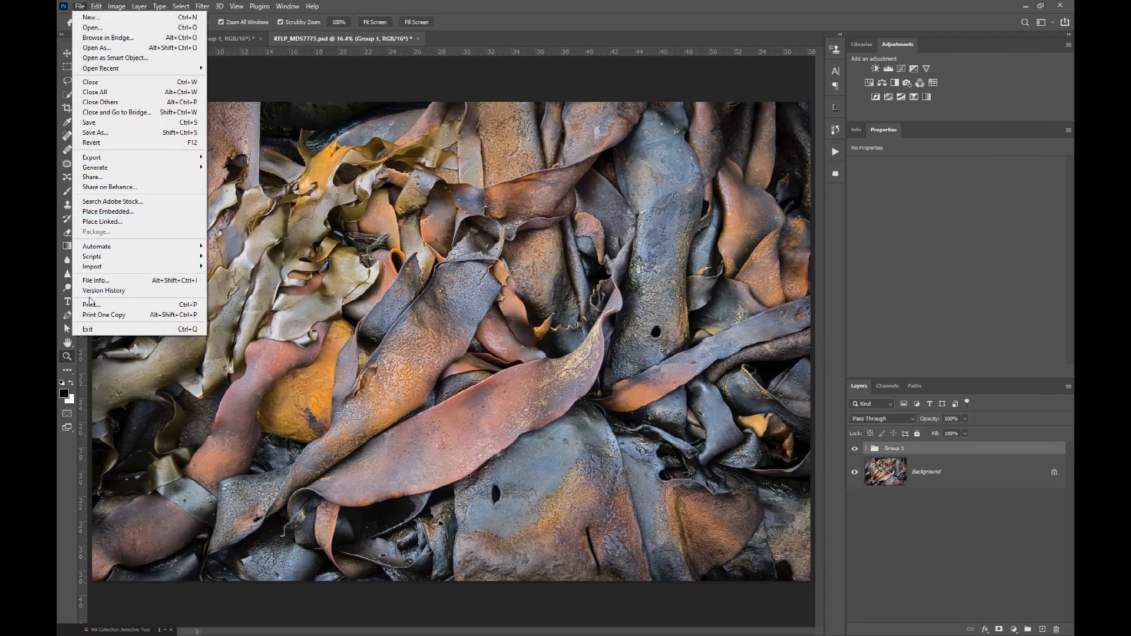
{"action": "left_click", "coordinate": [91, 303]}
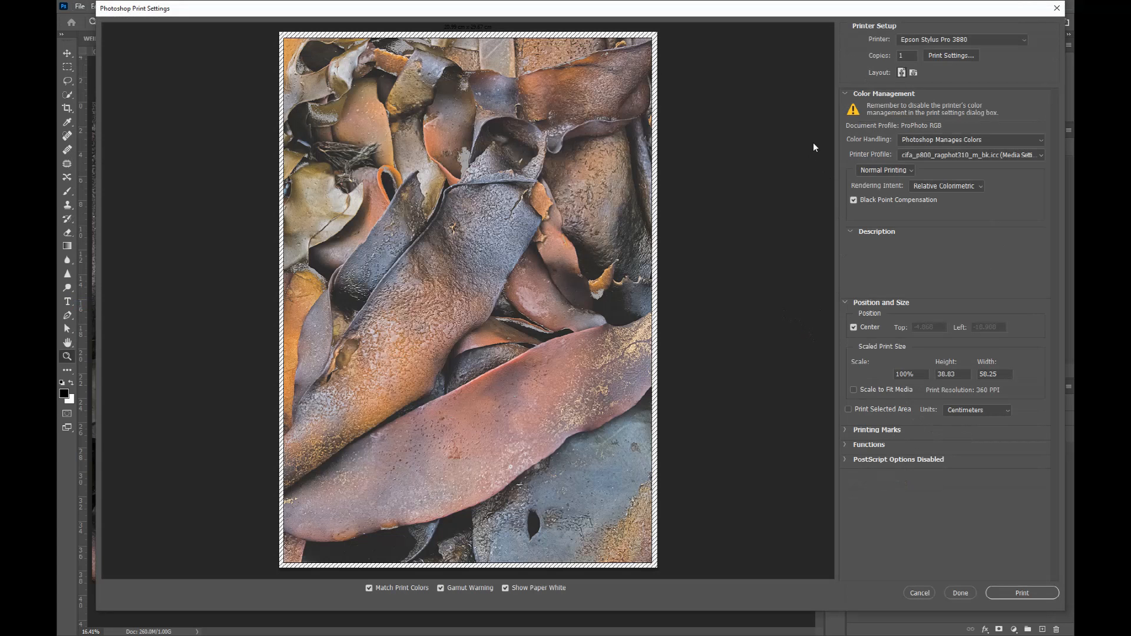
{"action": "left_click", "coordinate": [914, 74]}
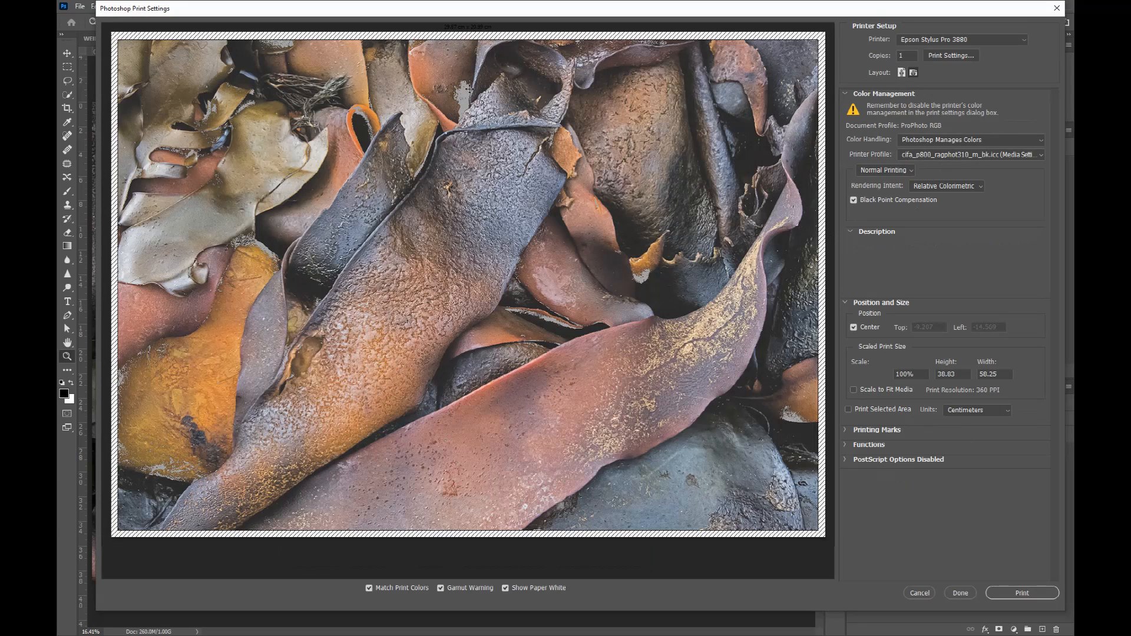
{"action": "left_click", "coordinate": [441, 589]}
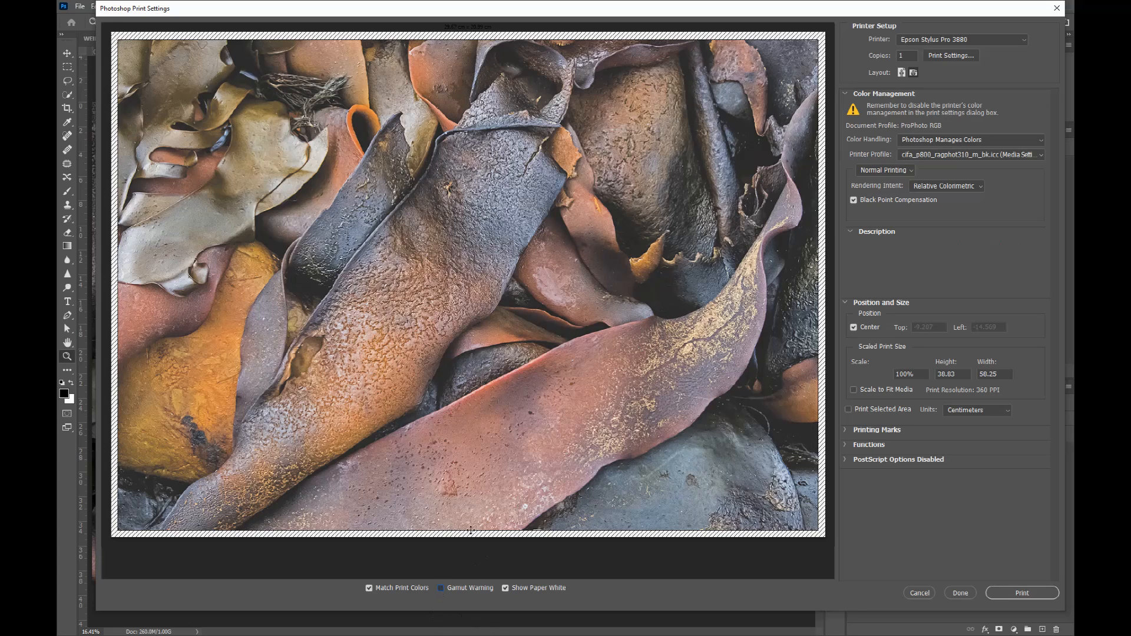
{"action": "left_click", "coordinate": [441, 588]}
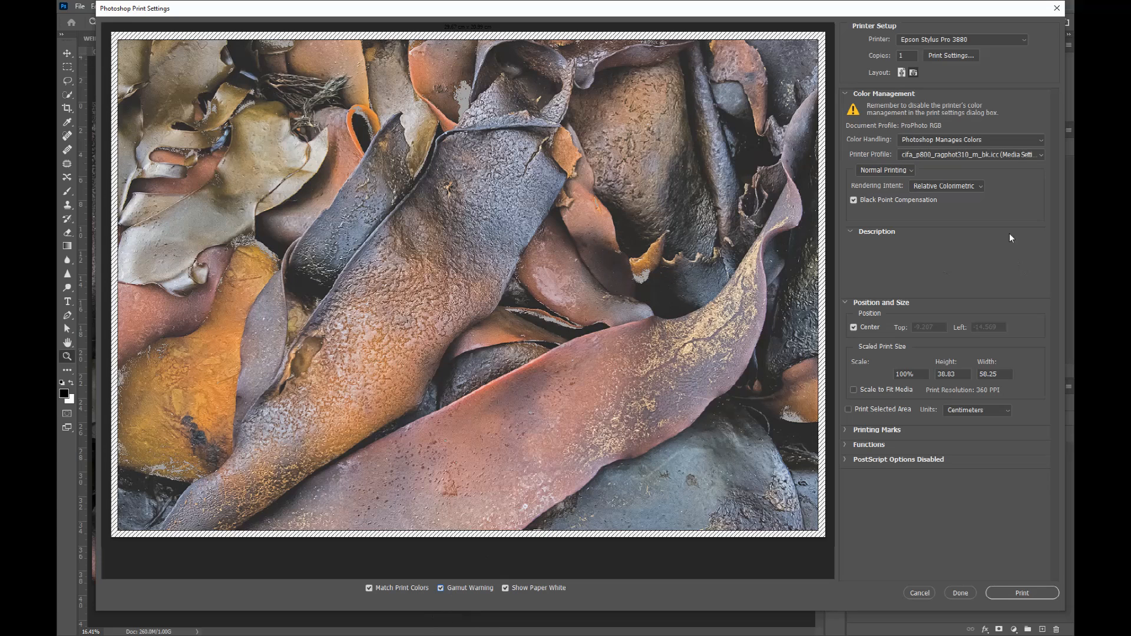
Step: Set the kelp image's printer profile to RGB_EP800_MK_Canson_Rag_Photographique_BPSN.icc and save the print settings without printing
{"action": "left_click", "coordinate": [974, 156]}
{"action": "scroll", "coordinate": [907, 406], "scroll_direction": "down", "scroll_amount": 2}
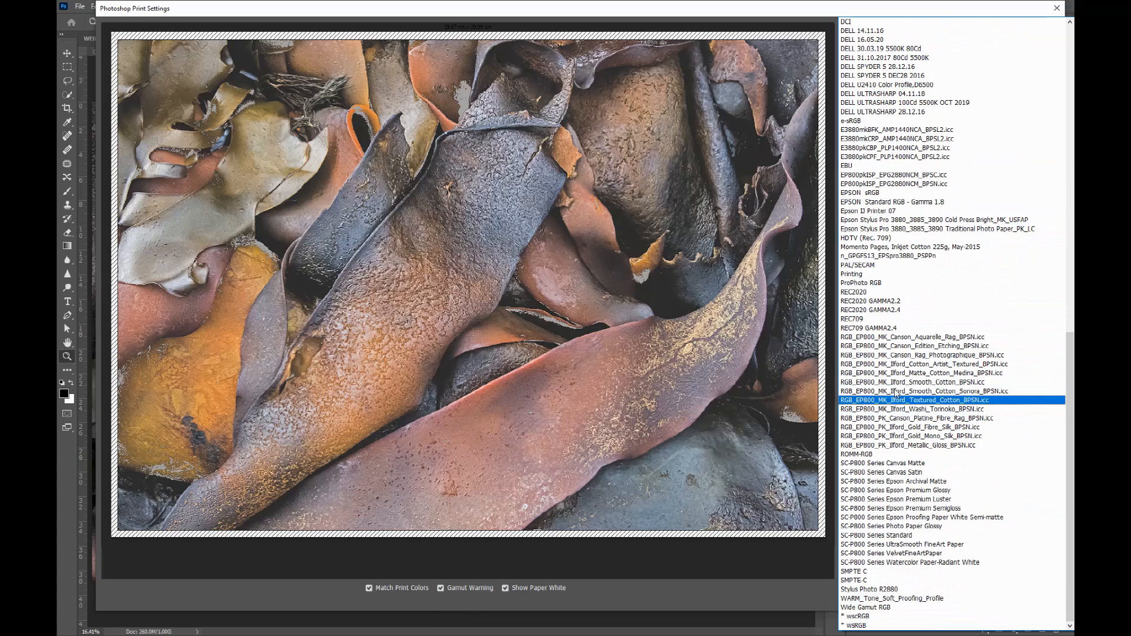
{"action": "left_click", "coordinate": [889, 356]}
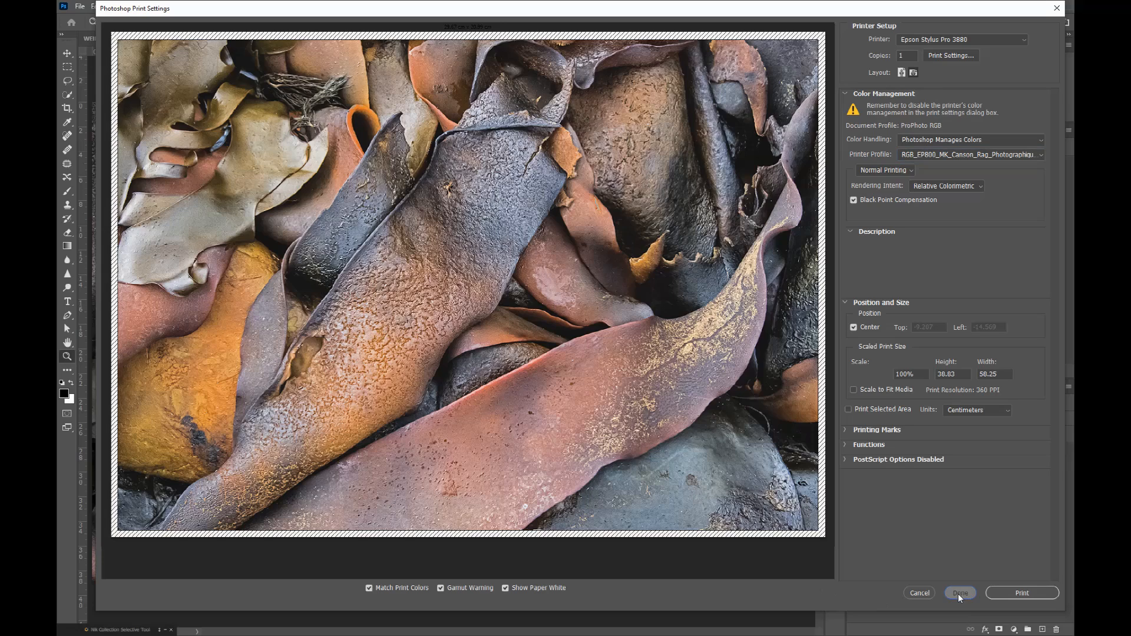
{"action": "left_click", "coordinate": [959, 593]}
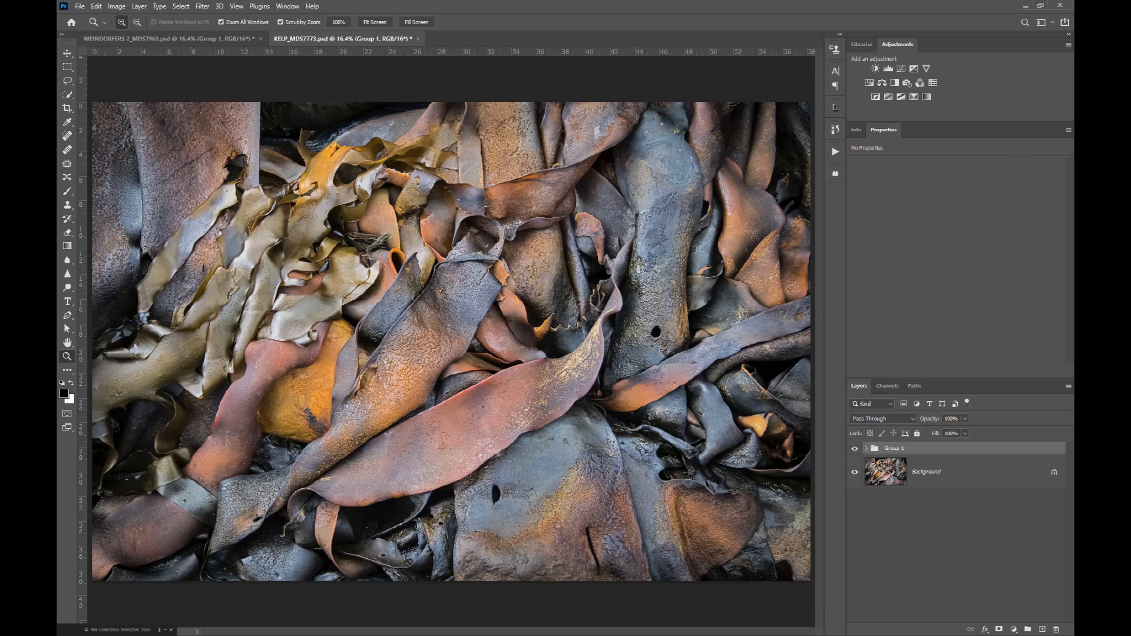
Step: Switch to Lightroom Classic's Develop module and turn on soft proofing for the forest photo WEINDORFERS 2_MDS7963.psd
{"action": "left_click_drag", "start_coordinate": [658, 180], "coordinate": [545, 5]}
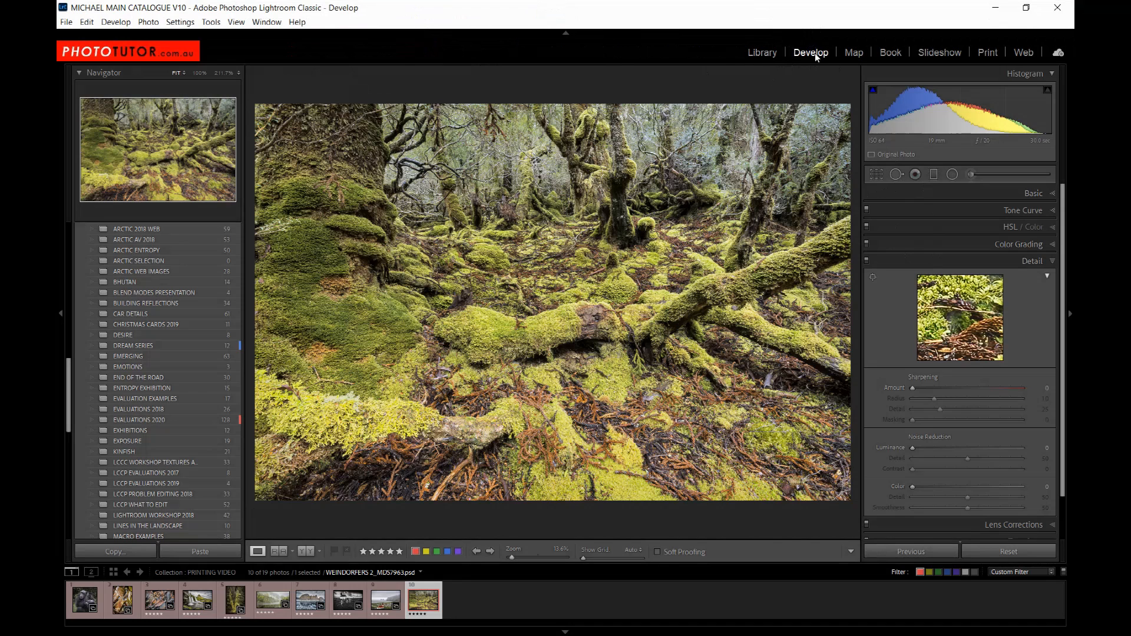
{"action": "left_click", "coordinate": [657, 552]}
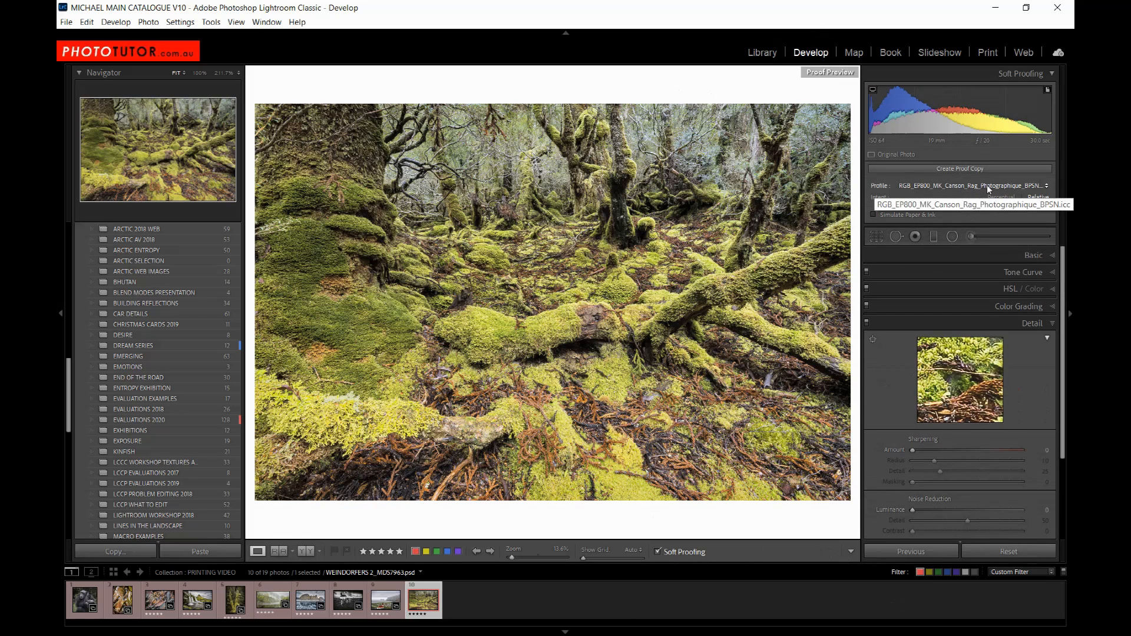
Step: Turn on Simulate Paper & Ink for the forest photo's soft proof and close the ColorNavigator monitor calibration window
{"action": "left_click", "coordinate": [872, 214]}
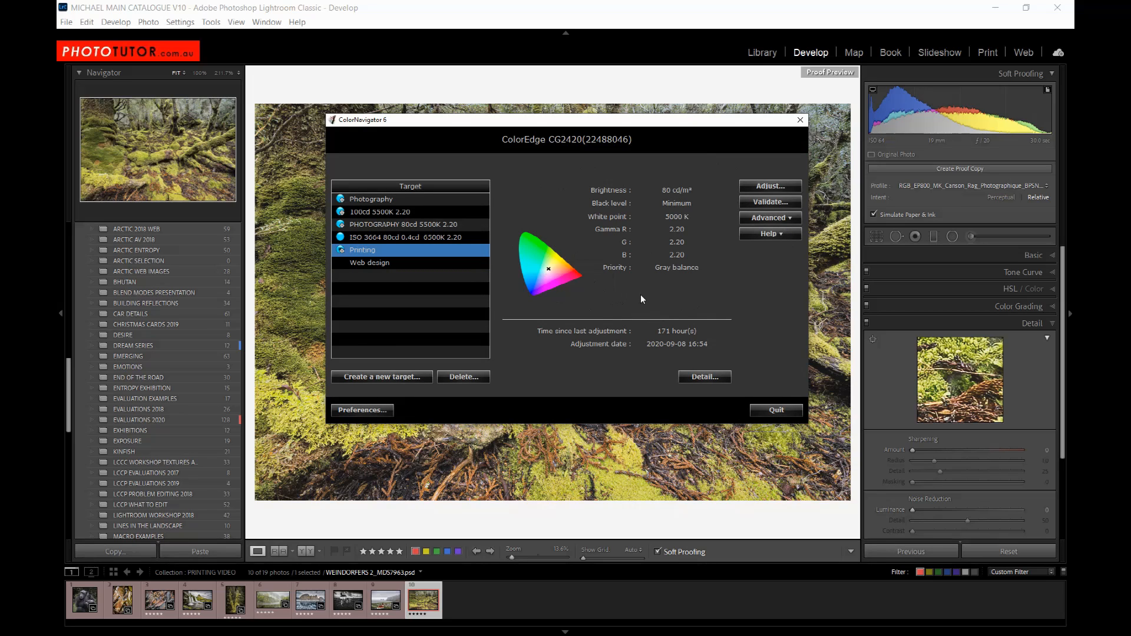
{"action": "left_click", "coordinate": [800, 119]}
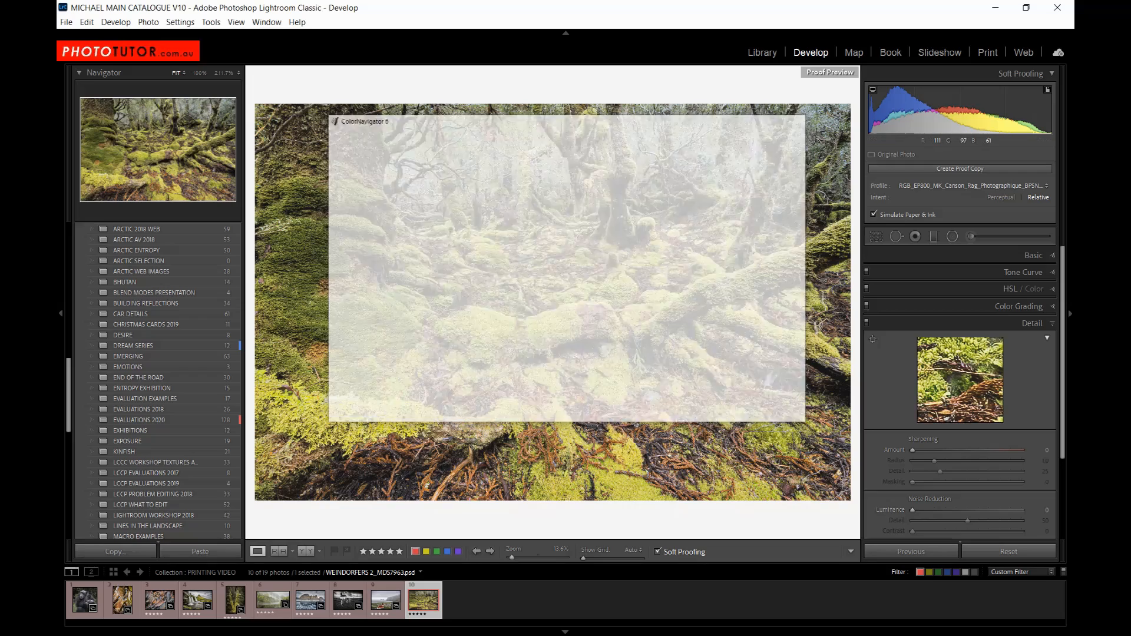
{"action": "left_click_drag", "start_coordinate": [758, 10], "coordinate": [0, 218]}
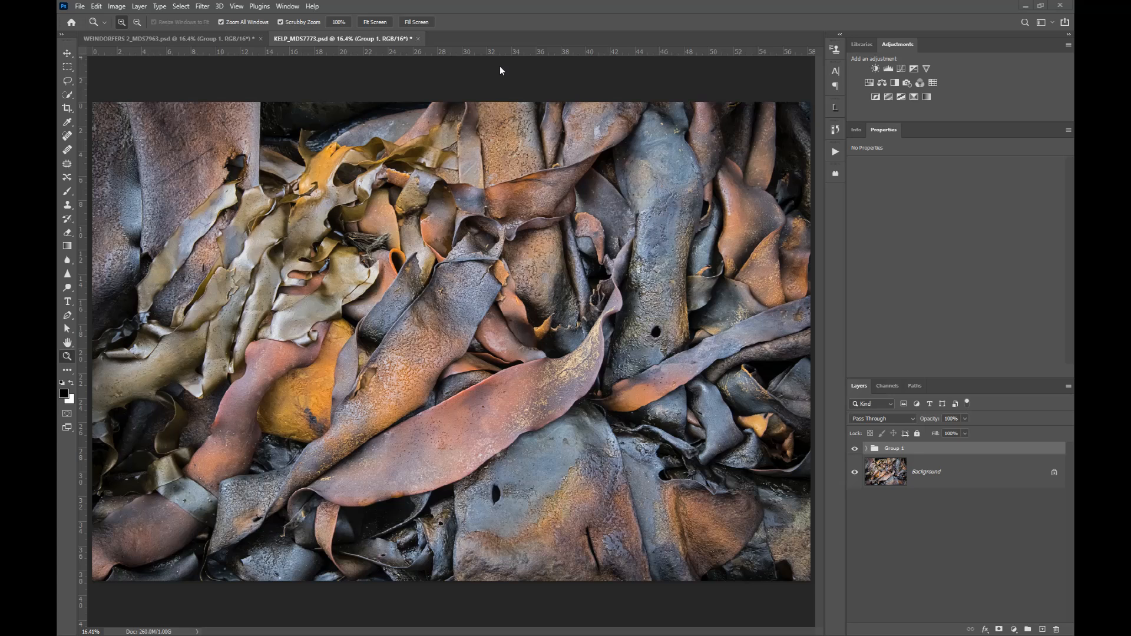
Step: In Photoshop, compare the kelp image with Group 1 hidden and shown, and flatten the image
{"action": "left_click", "coordinate": [854, 450]}
{"action": "left_click", "coordinate": [854, 449]}
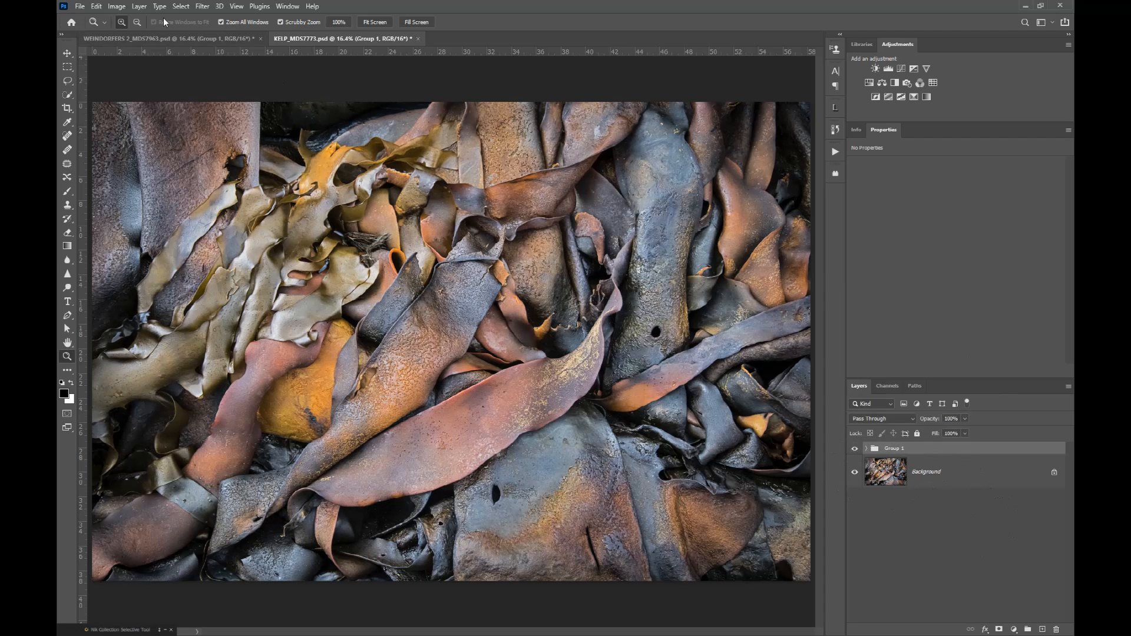
{"action": "left_click", "coordinate": [139, 7]}
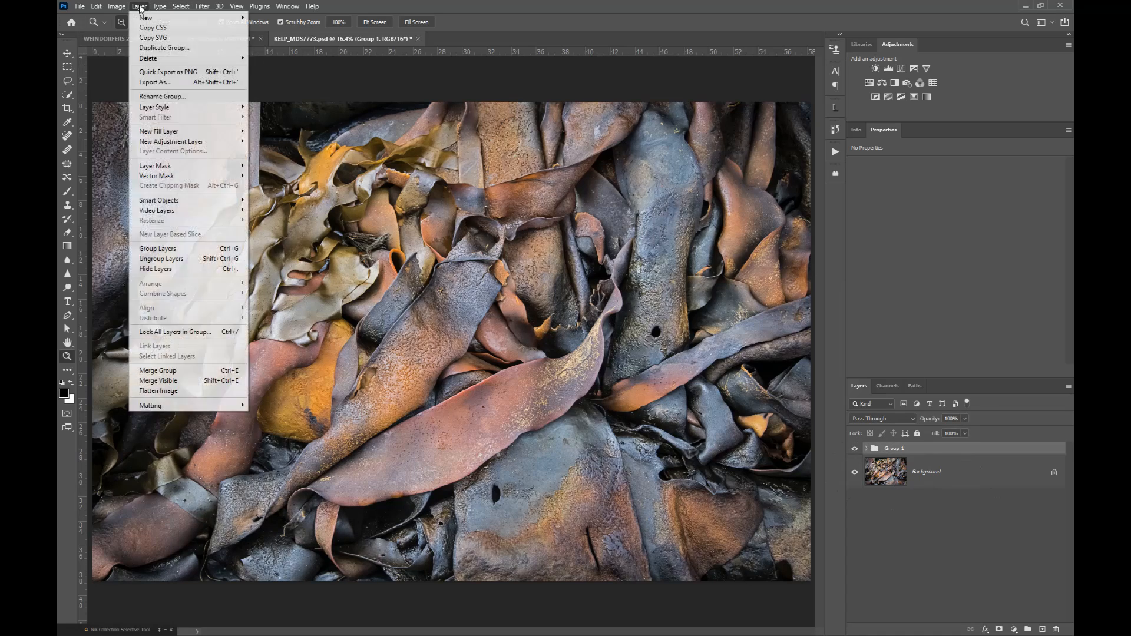
{"action": "left_click", "coordinate": [162, 391]}
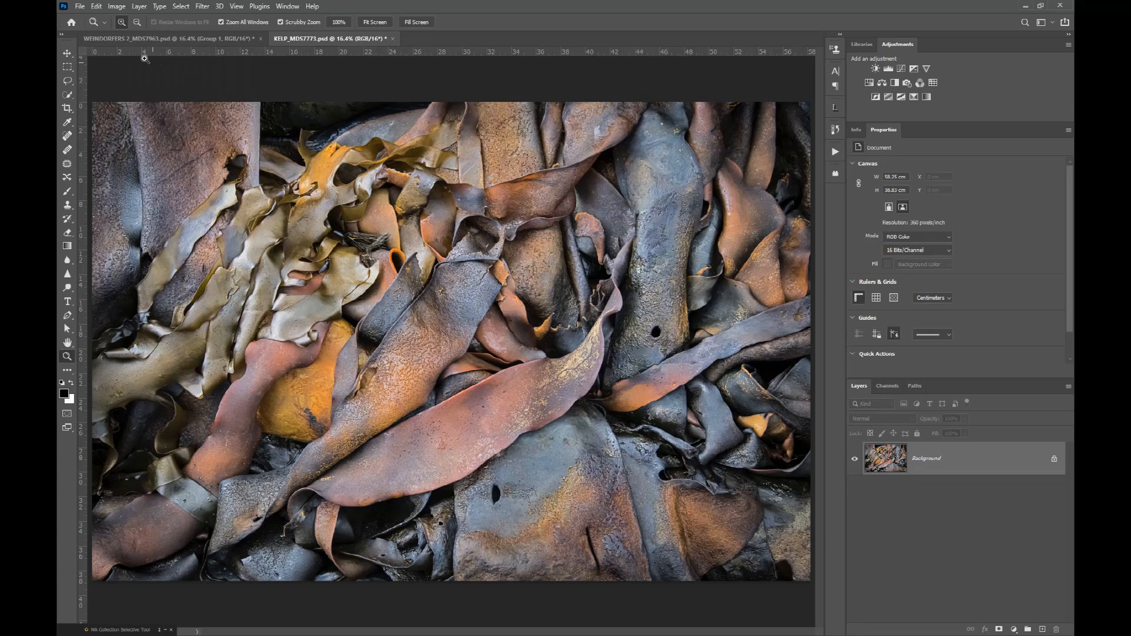
Step: In the kelp image's size settings, switch the dimensions to millimetres and set the width to 560 mm
{"action": "left_click", "coordinate": [110, 7]}
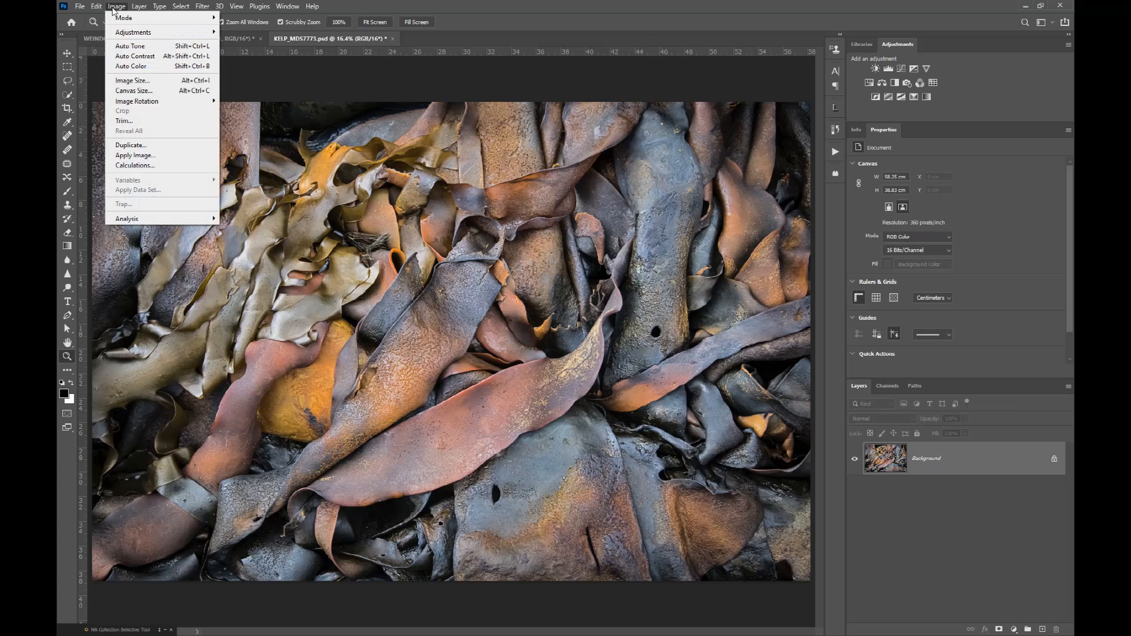
{"action": "left_click", "coordinate": [131, 81]}
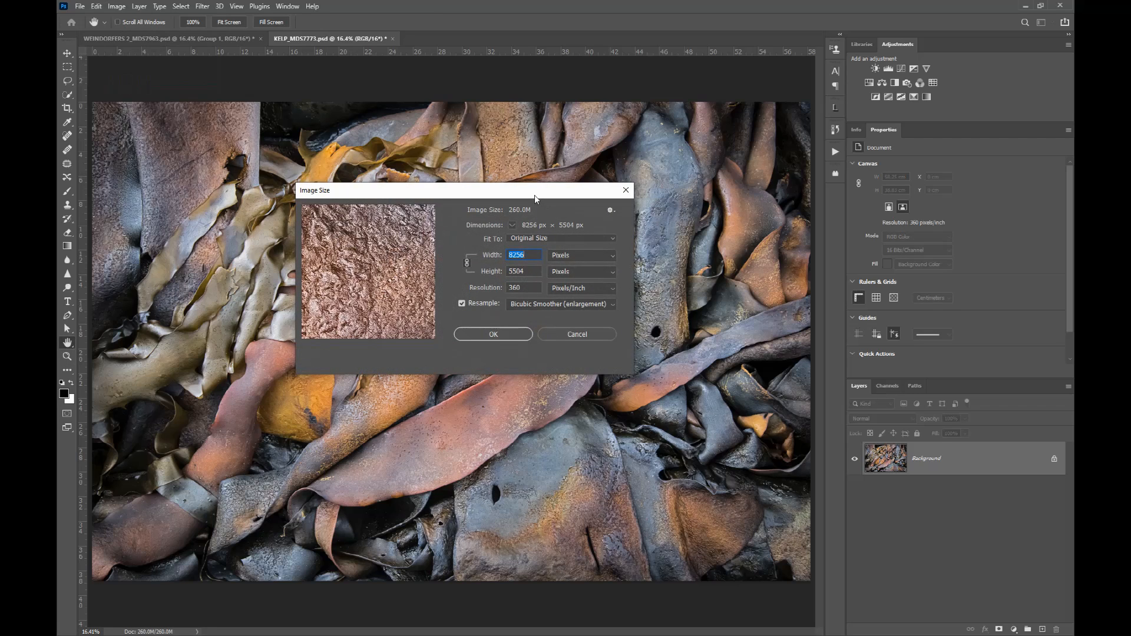
{"action": "left_click", "coordinate": [568, 258]}
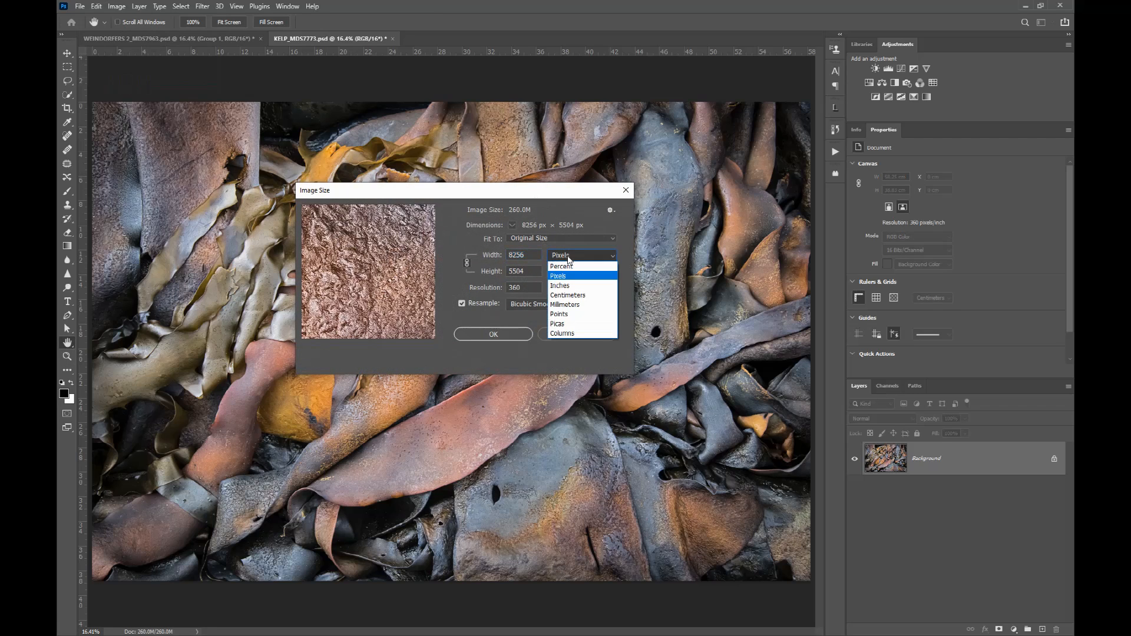
{"action": "left_click", "coordinate": [580, 305]}
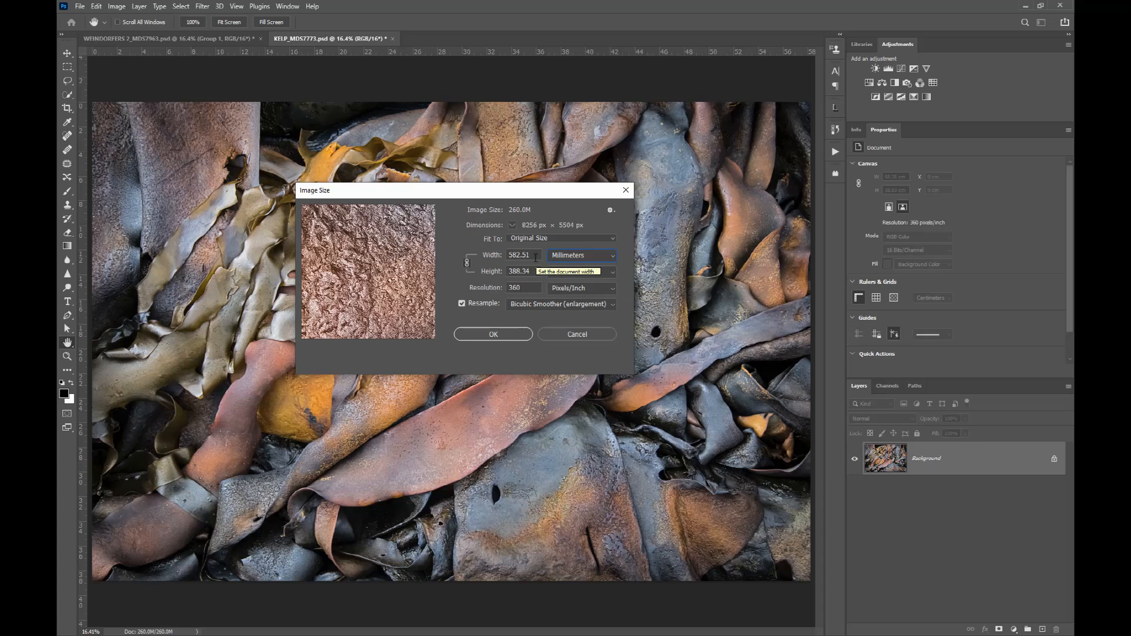
{"action": "left_click_drag", "start_coordinate": [535, 251], "coordinate": [449, 244]}
{"action": "type", "text": "560"}
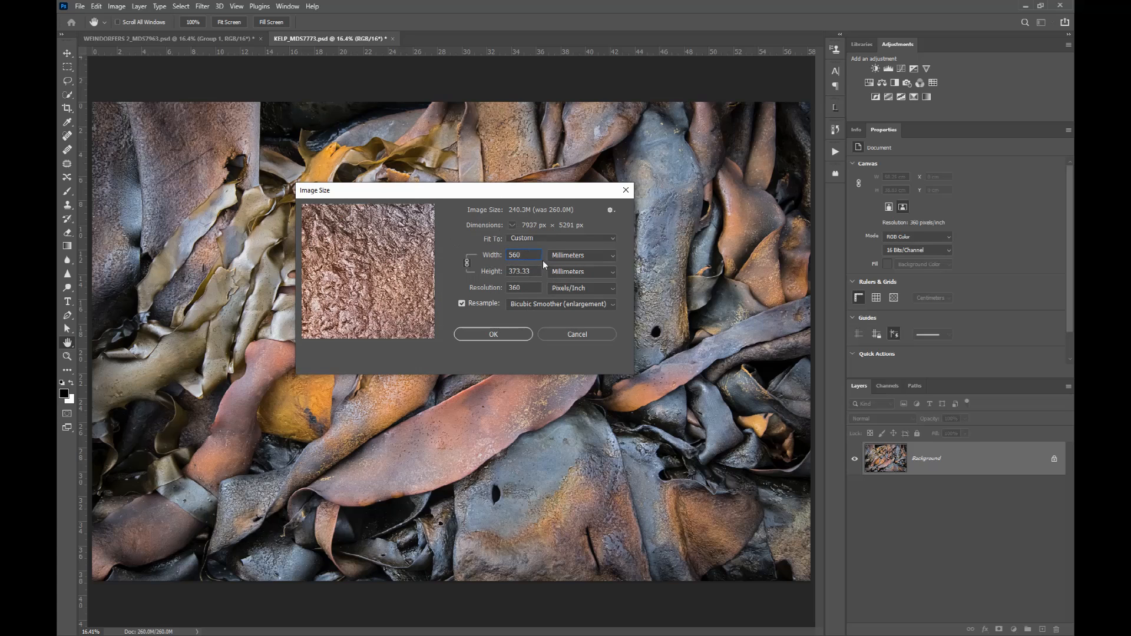
Step: Set resampling to Bicubic Sharper (reduction) and the width to 360 mm, and apply the new image size
{"action": "left_click", "coordinate": [535, 310]}
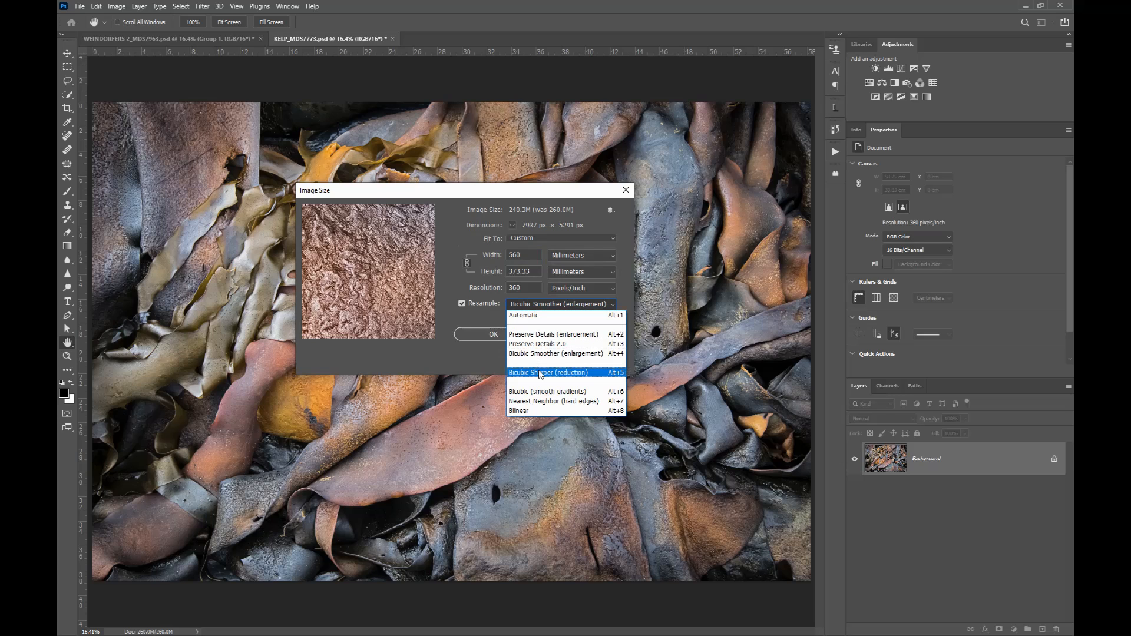
{"action": "left_click", "coordinate": [540, 373]}
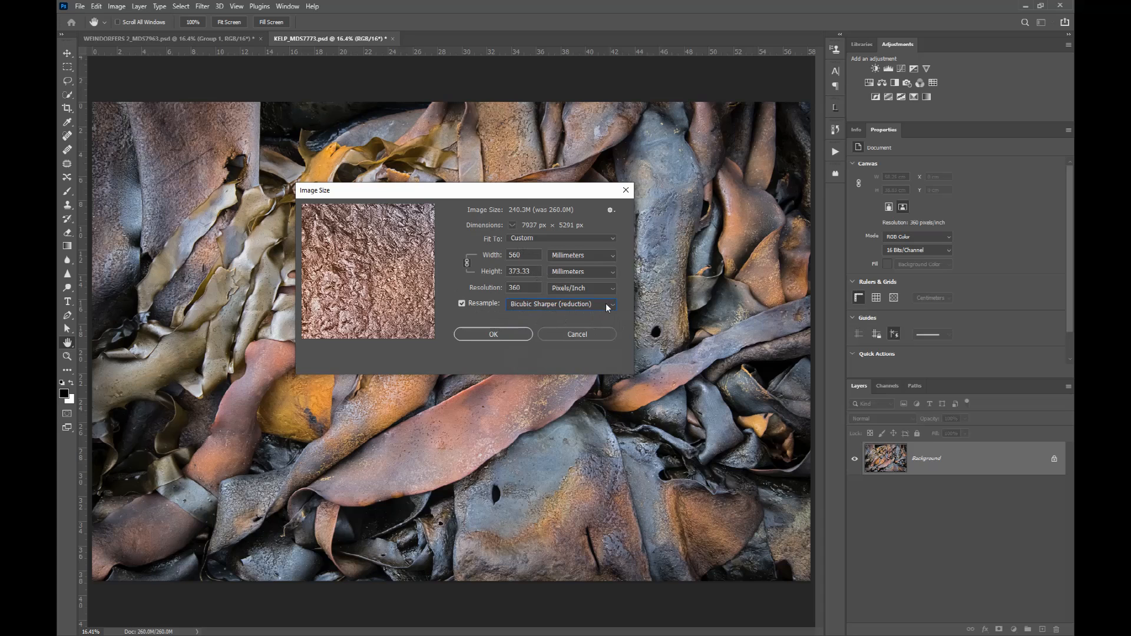
{"action": "double_click", "coordinate": [523, 254]}
{"action": "type", "text": "360"}
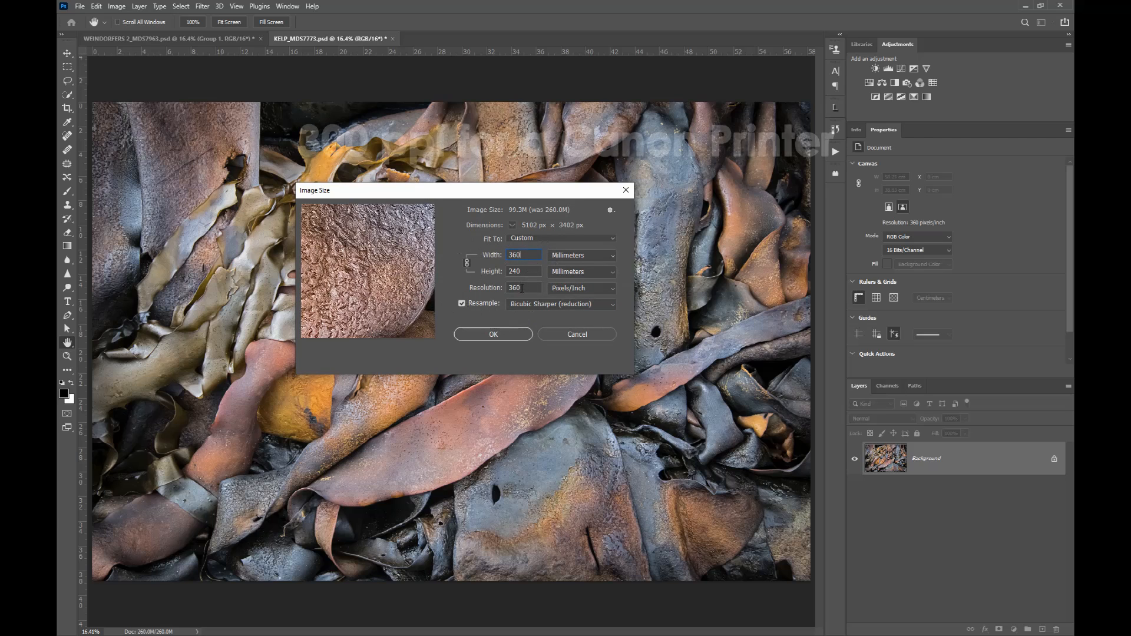
{"action": "left_click", "coordinate": [494, 334]}
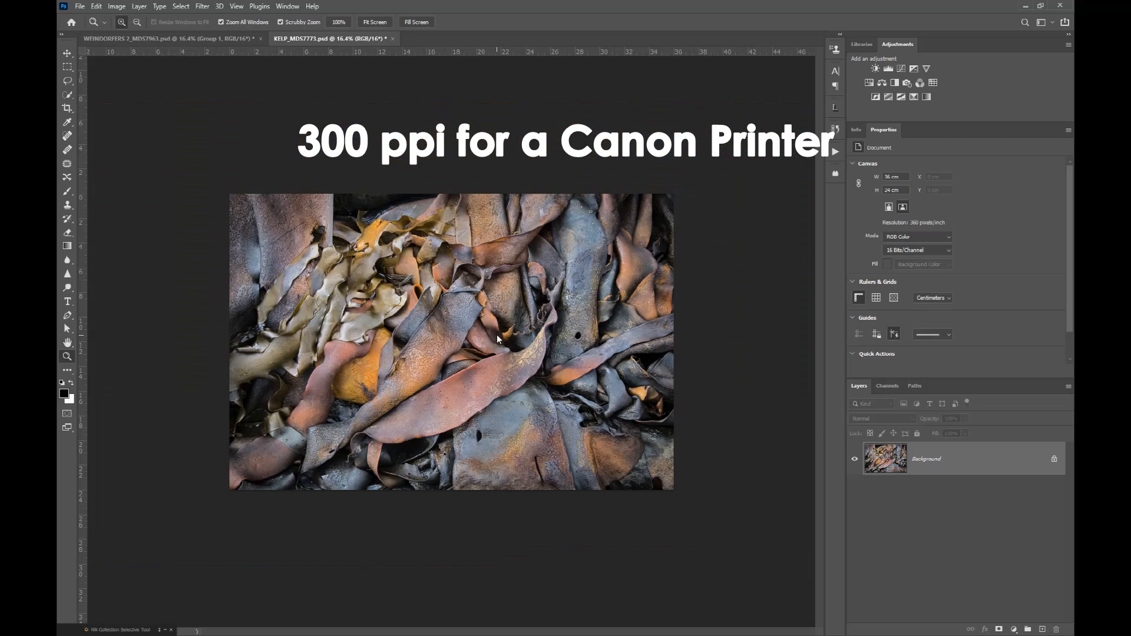
Step: Duplicate the kelp image's Background layer
{"action": "scroll", "coordinate": [495, 335], "scroll_direction": "up", "scroll_amount": 4}
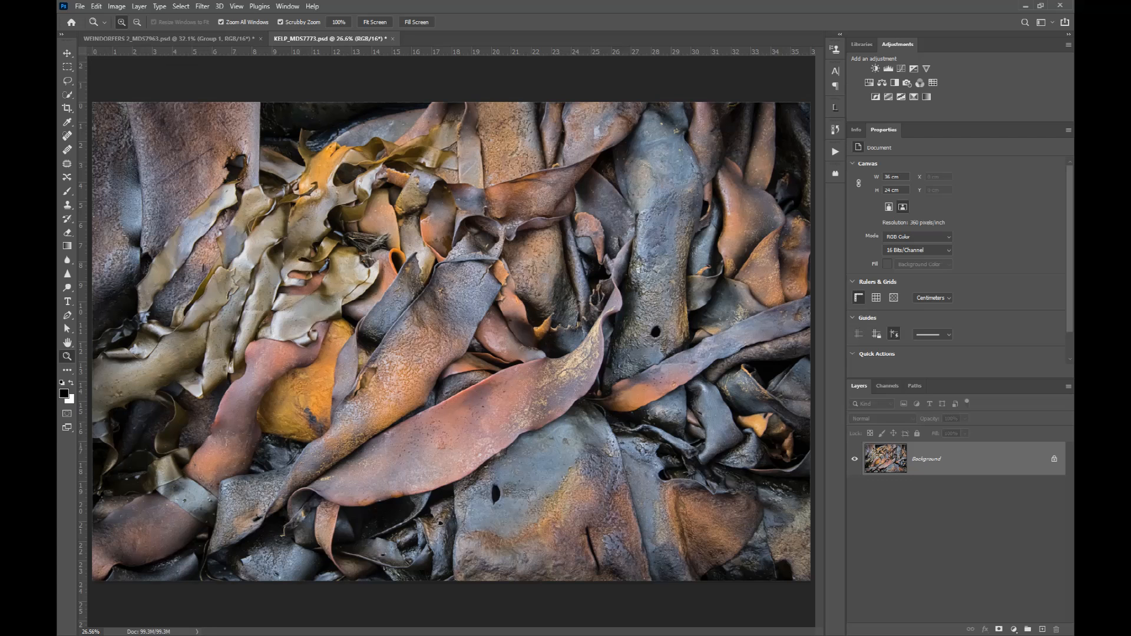
{"action": "left_click", "coordinate": [457, 302]}
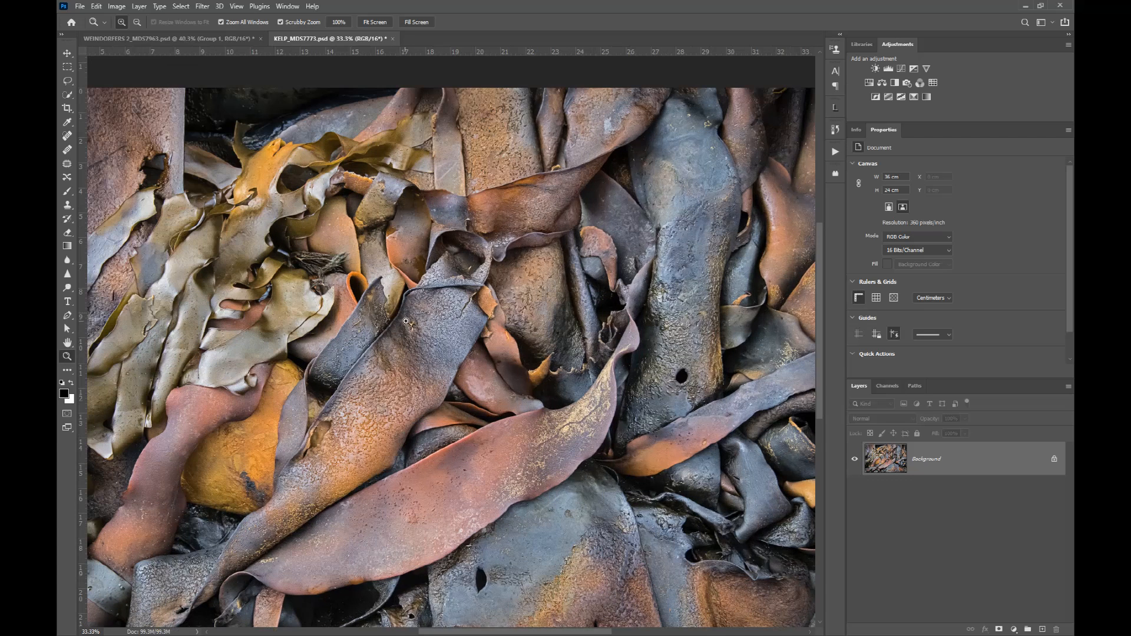
{"action": "left_click", "coordinate": [434, 327]}
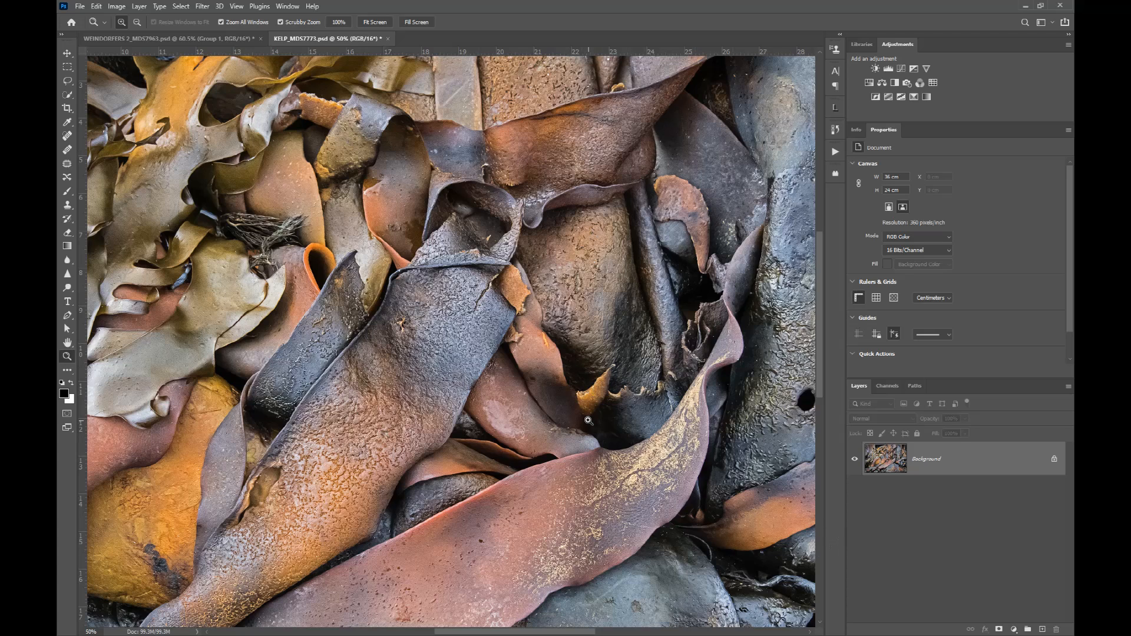
{"action": "left_click_drag", "start_coordinate": [1010, 467], "coordinate": [1040, 630]}
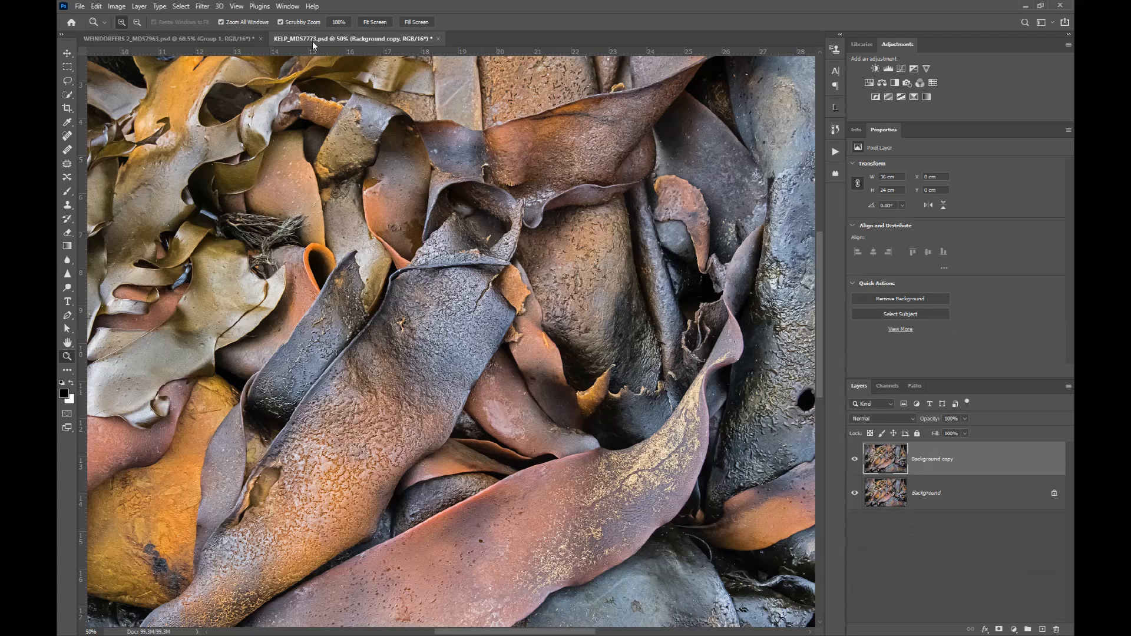
Step: Apply Smart Sharpen to the duplicated layer with amount 300%, radius 0.5 px, reduce noise 10% and Lens Blur removal
{"action": "left_click", "coordinate": [202, 6]}
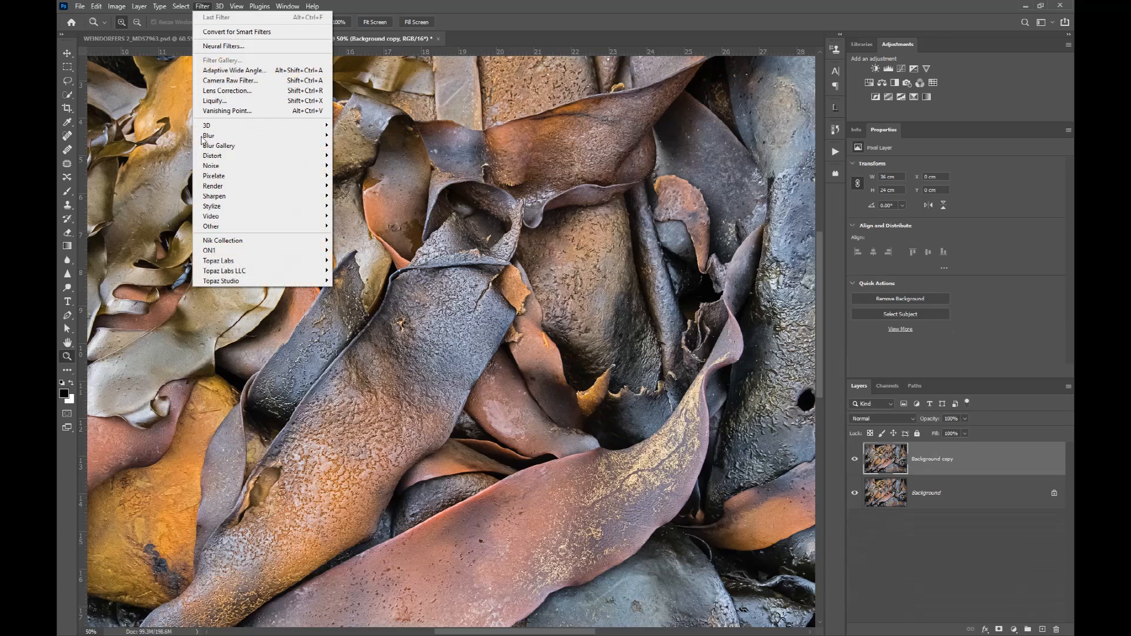
{"action": "mouse_move", "coordinate": [212, 200]}
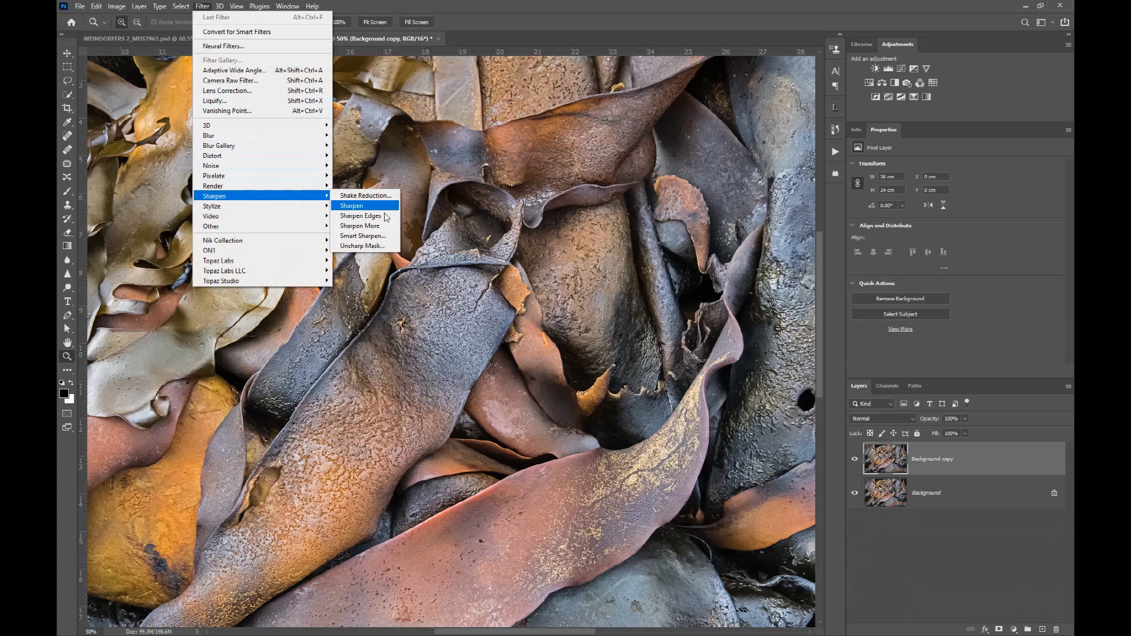
{"action": "left_click", "coordinate": [391, 235]}
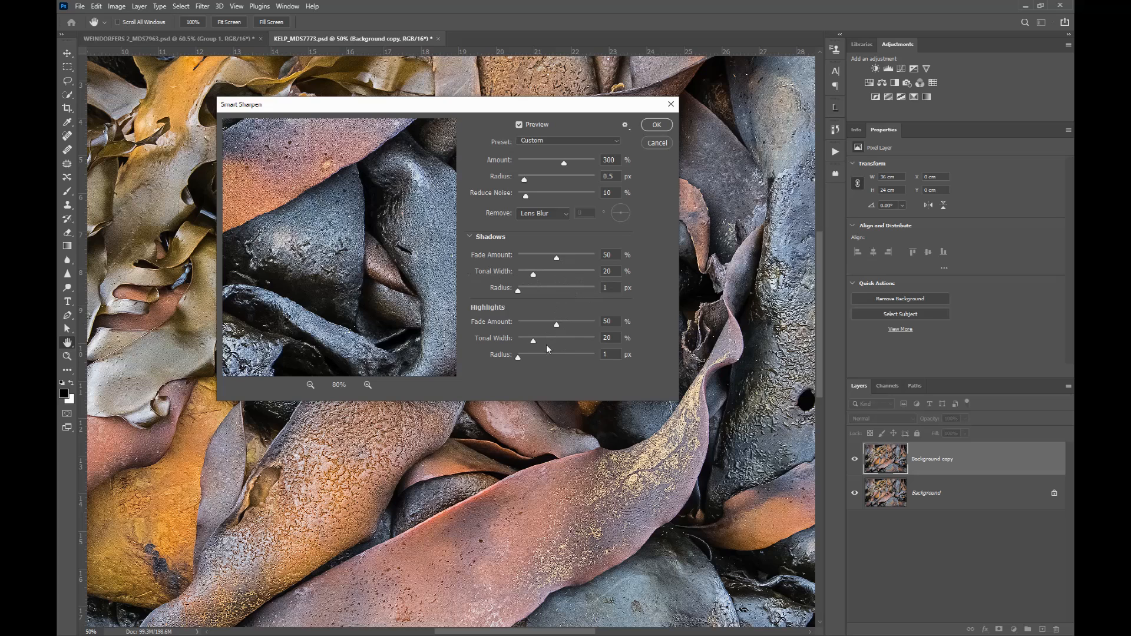
{"action": "left_click", "coordinate": [656, 124]}
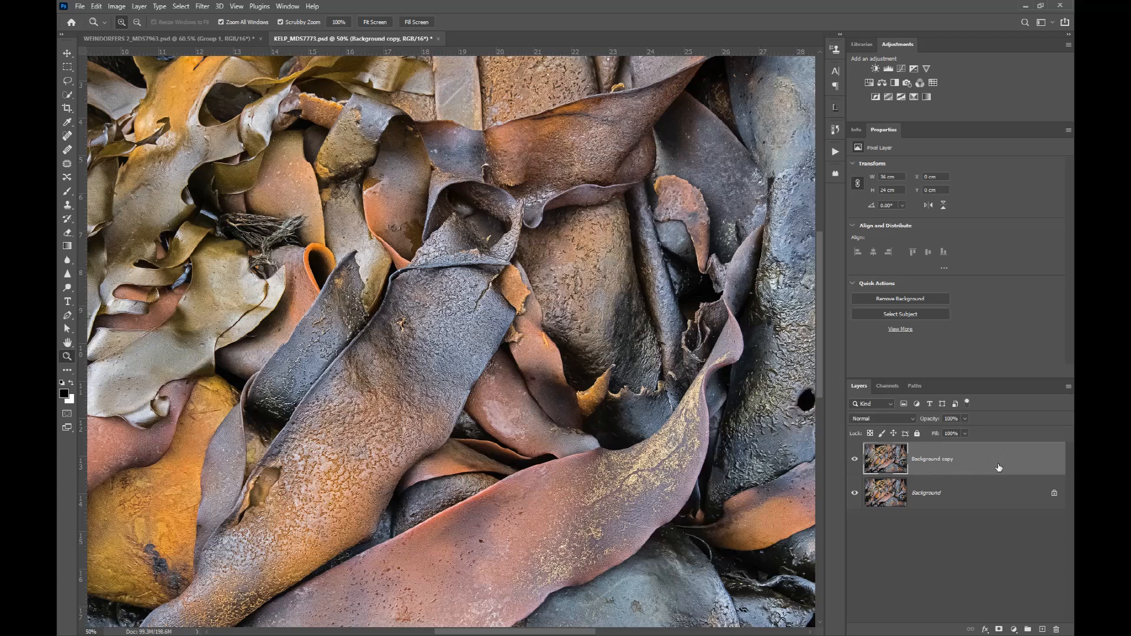
Step: Rename the sharpened layer SMART SHARPEN, set its blend mode to Luminosity and lower its opacity
{"action": "double_click", "coordinate": [934, 460]}
{"action": "type", "text": "SMART SHARPEN"}
{"action": "key", "text": "Return"}
{"action": "left_click", "coordinate": [882, 421]}
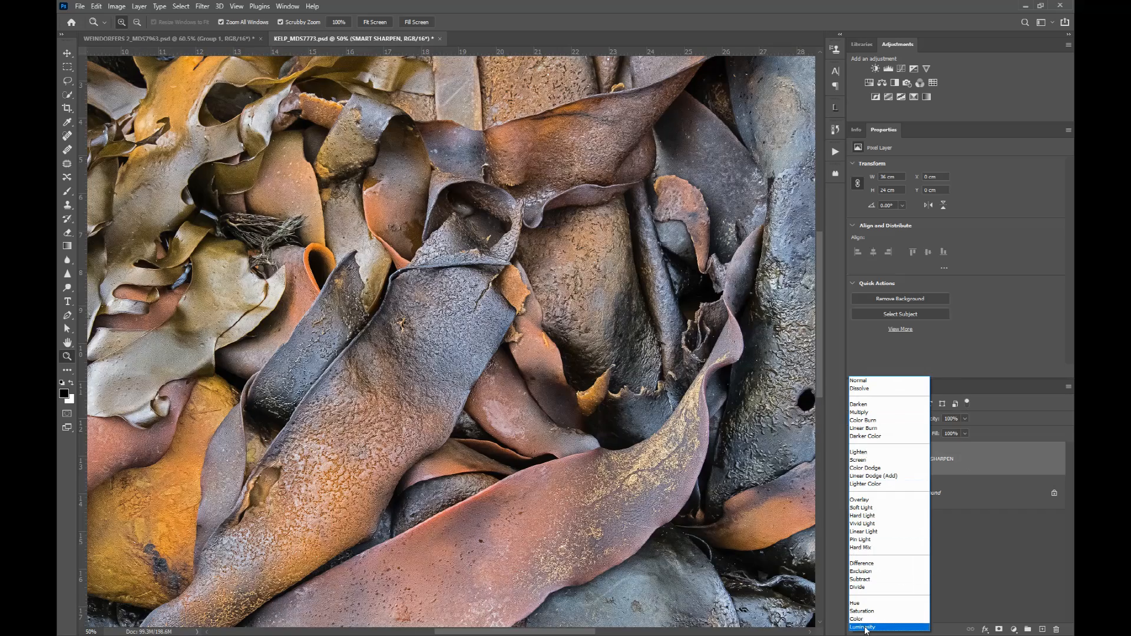
{"action": "left_click", "coordinate": [866, 627]}
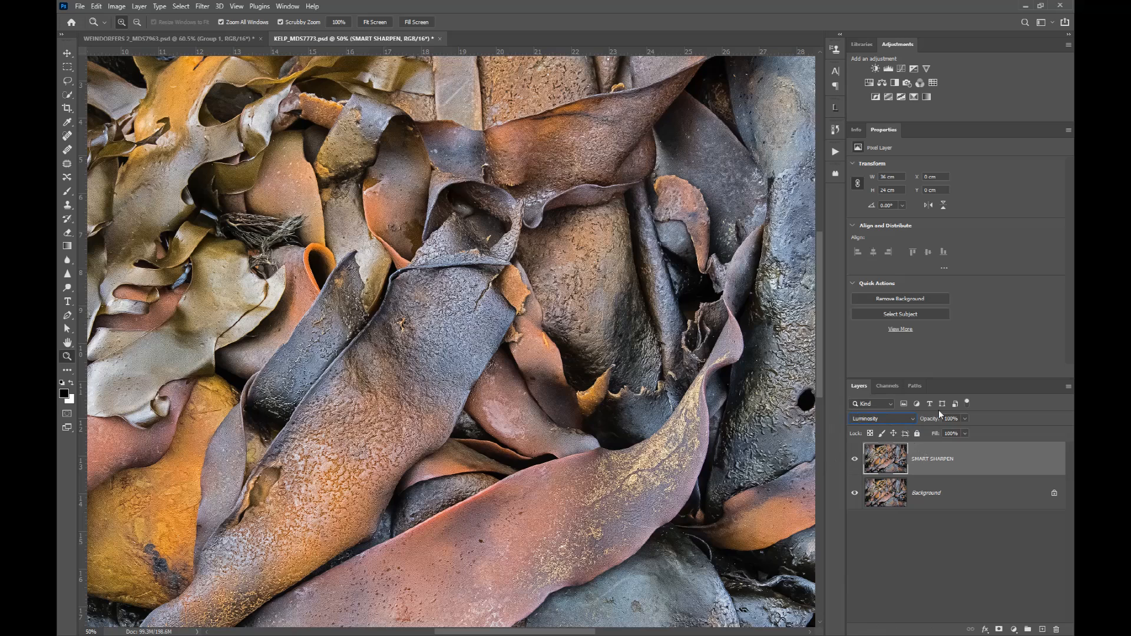
{"action": "left_click_drag", "start_coordinate": [931, 423], "coordinate": [914, 419]}
Step: Duplicate the Background layer again, place the copy above SMART SHARPEN and set its blend mode to Overlay
{"action": "left_click", "coordinate": [970, 503]}
{"action": "left_click_drag", "start_coordinate": [955, 494], "coordinate": [1041, 630]}
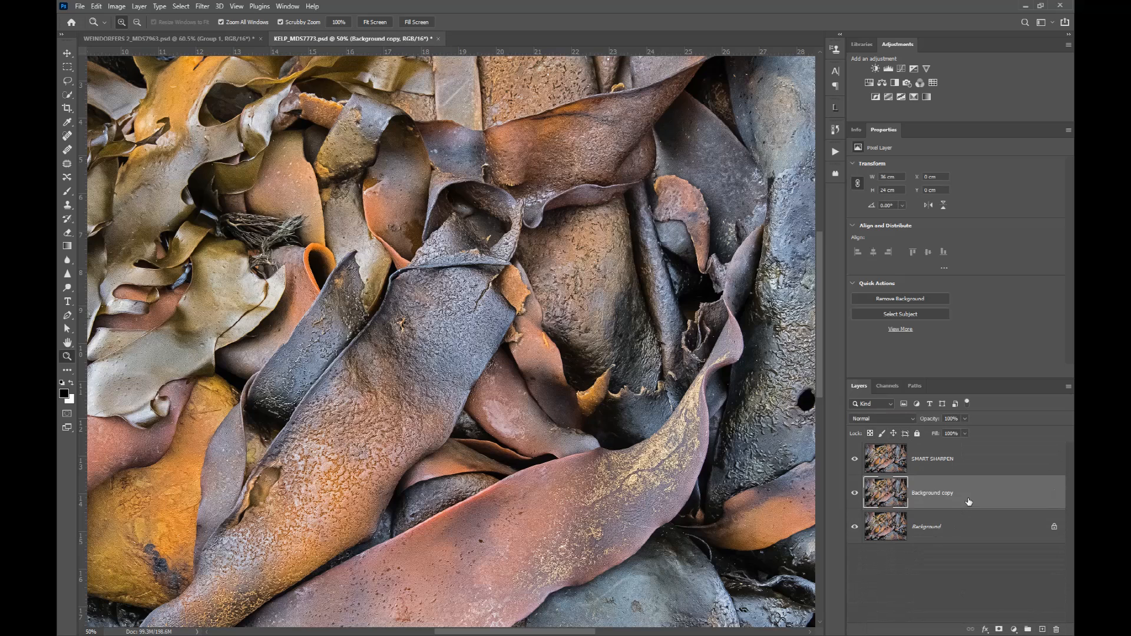
{"action": "left_click_drag", "start_coordinate": [972, 500], "coordinate": [966, 452]}
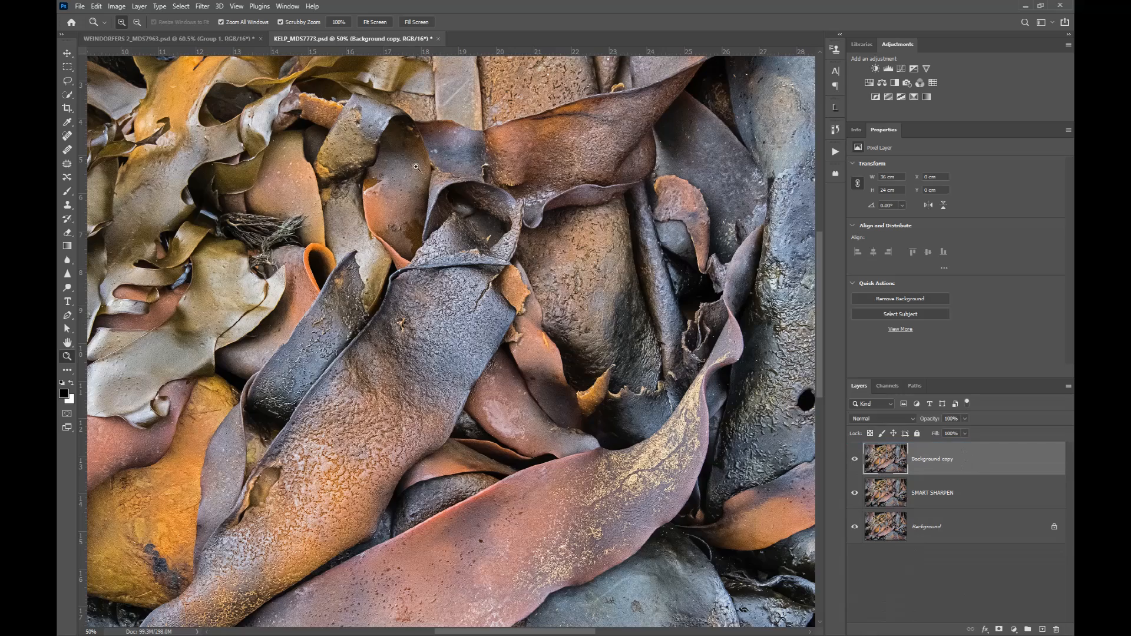
{"action": "left_click", "coordinate": [891, 420]}
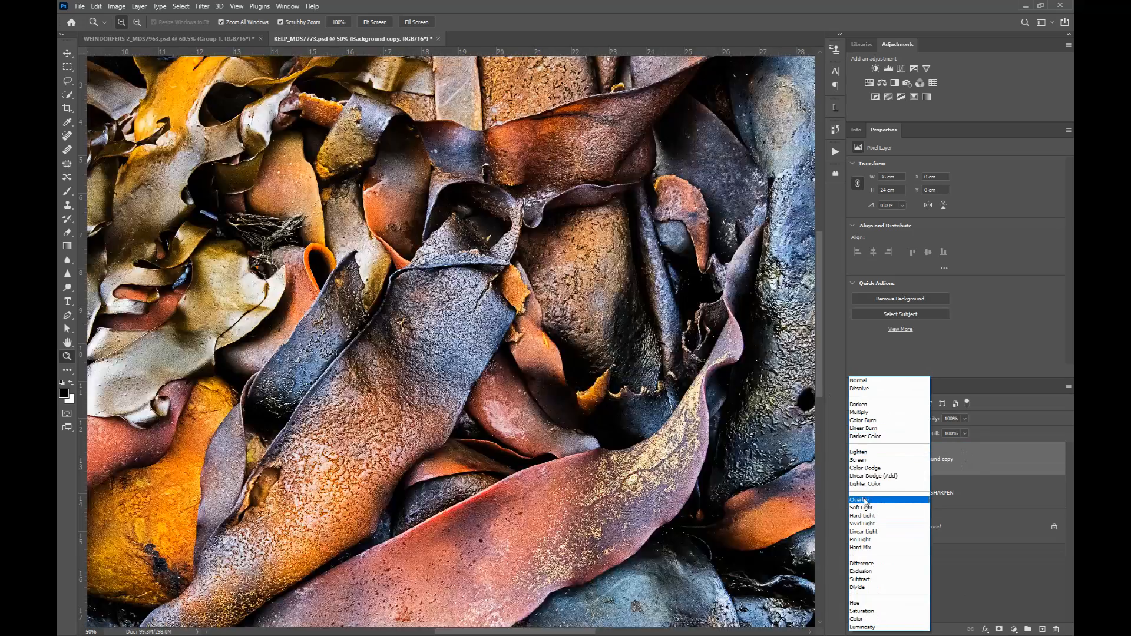
{"action": "left_click", "coordinate": [867, 499]}
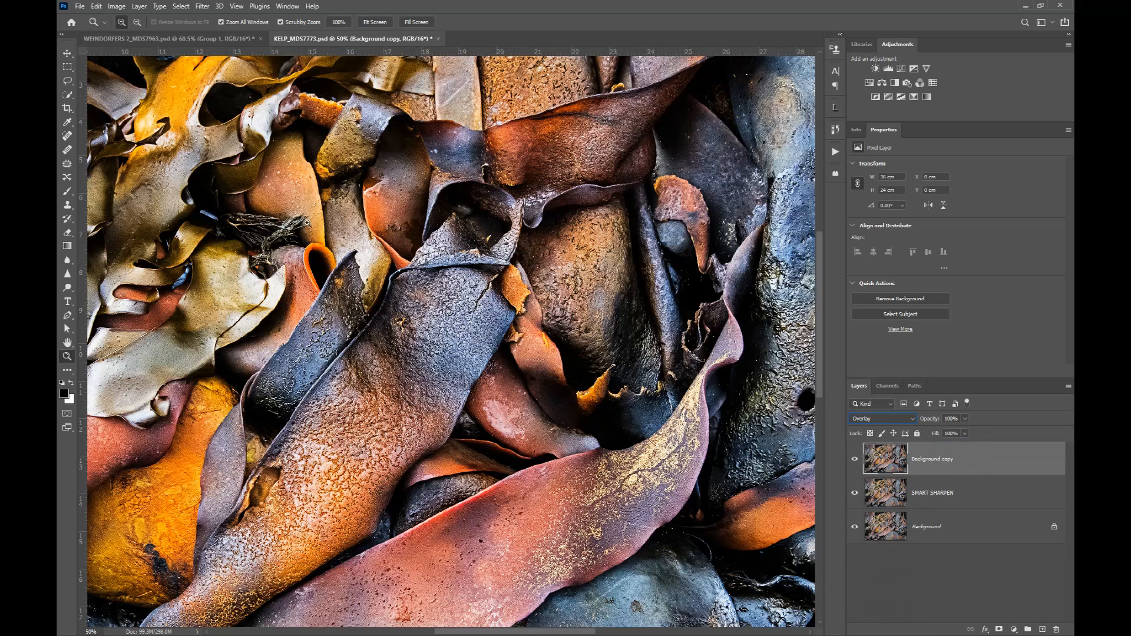
Step: Apply a High Pass filter with a 2.0 pixel radius to the Overlay layer
{"action": "left_click", "coordinate": [206, 8]}
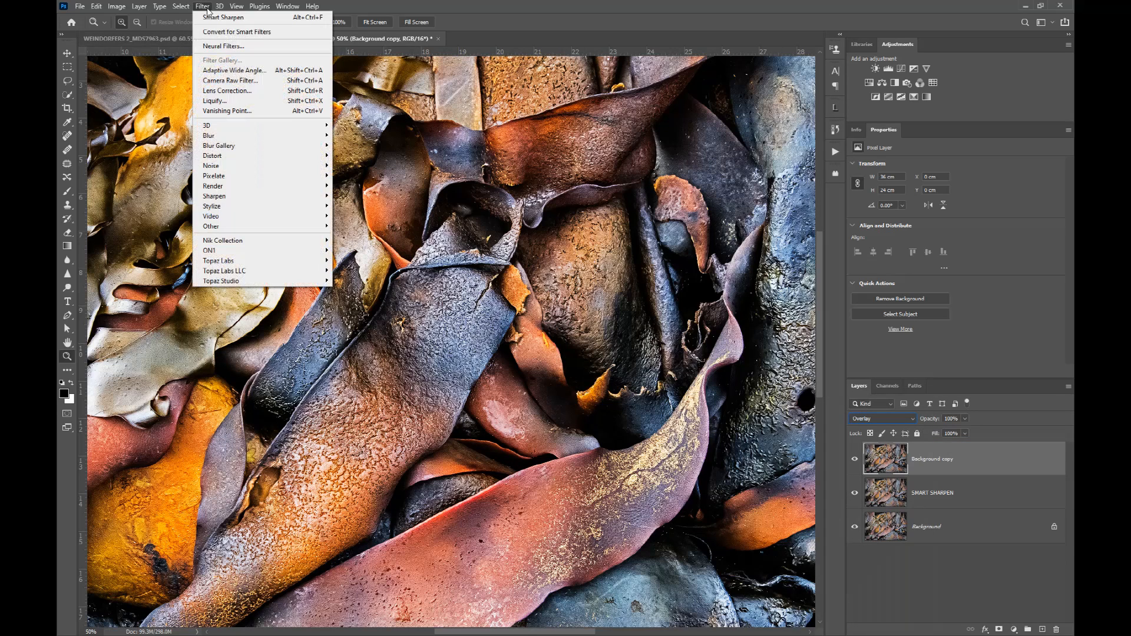
{"action": "mouse_move", "coordinate": [212, 228]}
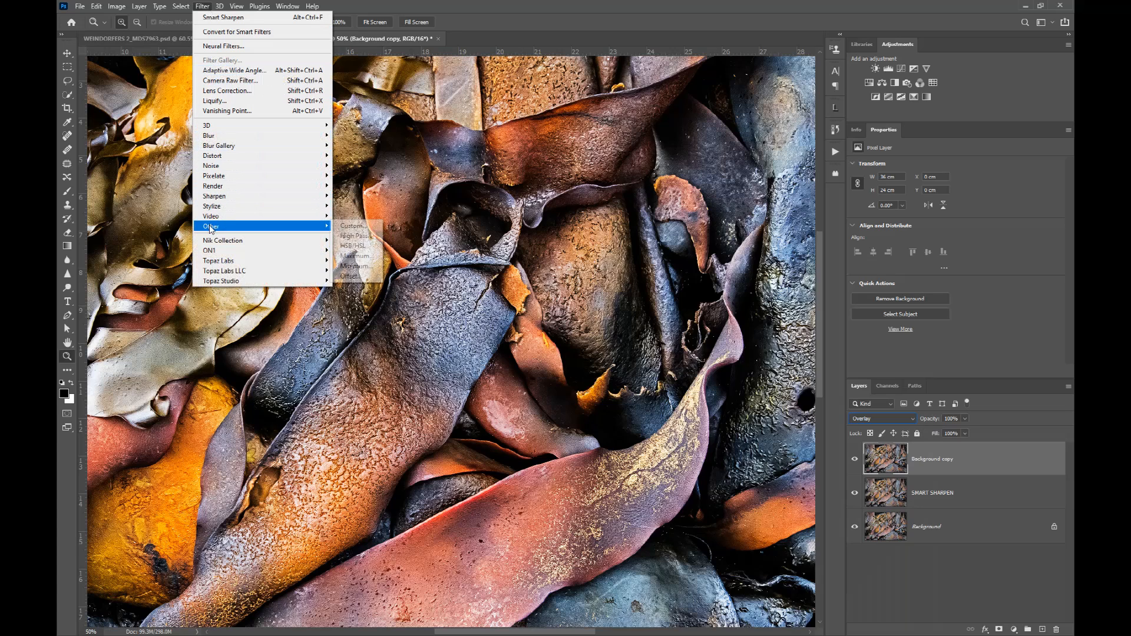
{"action": "left_click", "coordinate": [356, 237]}
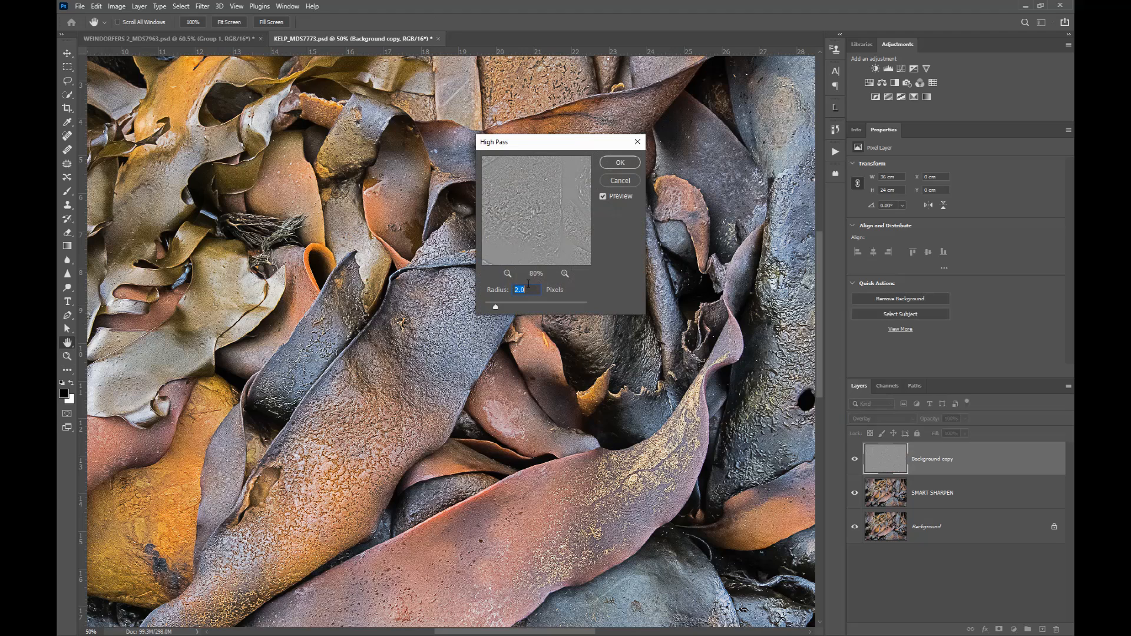
{"action": "left_click", "coordinate": [621, 162]}
{"action": "key", "text": "z"}
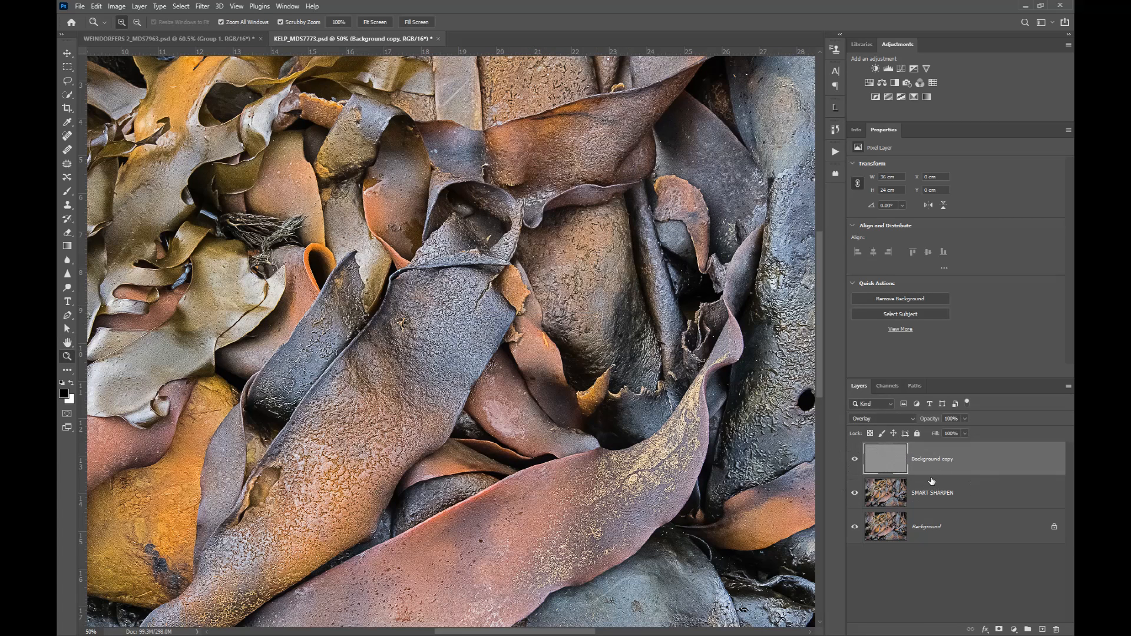
Step: Compare the image with the High Pass layer hidden and shown, and reduce that layer's opacity to 70%
{"action": "left_click", "coordinate": [855, 462]}
{"action": "left_click", "coordinate": [855, 462]}
{"action": "mouse_move", "coordinate": [930, 419]}
{"action": "left_mouse_down"}
{"action": "mouse_move", "coordinate": [911, 419]}
{"action": "mouse_move", "coordinate": [923, 418]}
{"action": "left_mouse_up"}
Step: Compare the whole kelp image and its close-up detail with the sharpening layers hidden and shown
{"action": "left_click", "coordinate": [367, 22]}
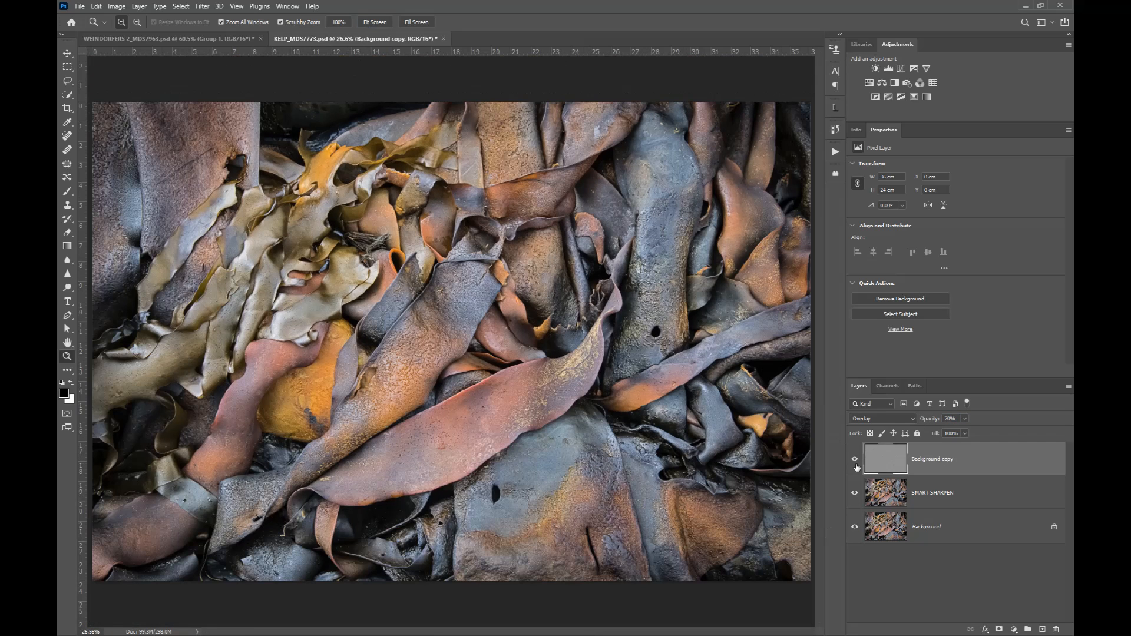
{"action": "left_click_drag", "start_coordinate": [855, 459], "coordinate": [855, 492]}
{"action": "left_click", "coordinate": [855, 492]}
{"action": "left_click", "coordinate": [854, 459]}
{"action": "left_click", "coordinate": [461, 275]}
{"action": "left_click", "coordinate": [453, 340]}
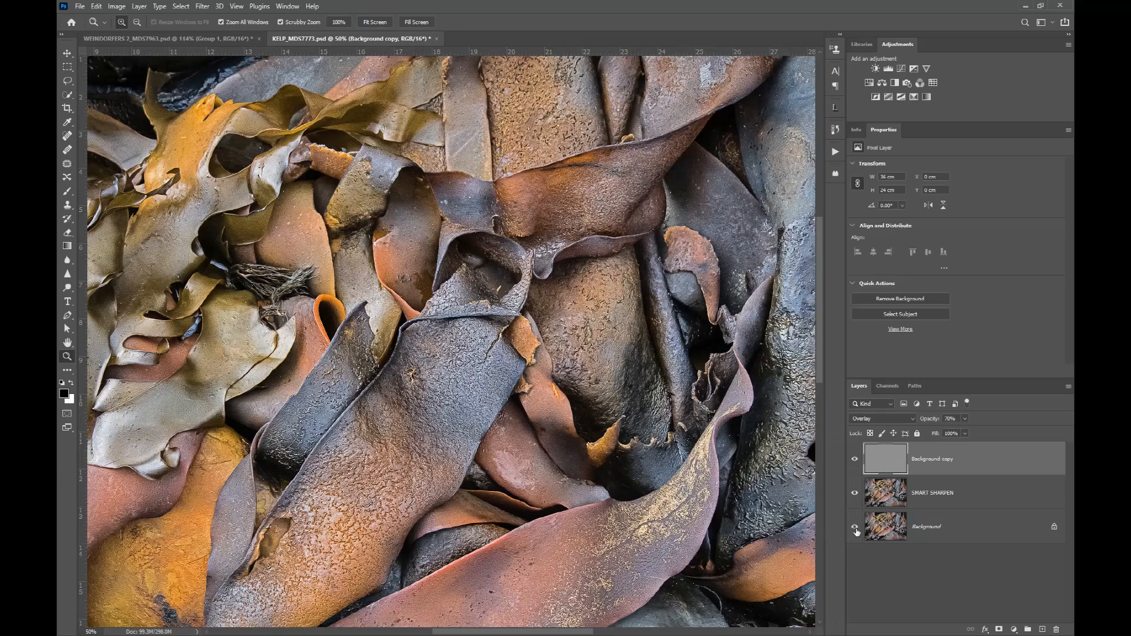
{"action": "left_click", "coordinate": [363, 22]}
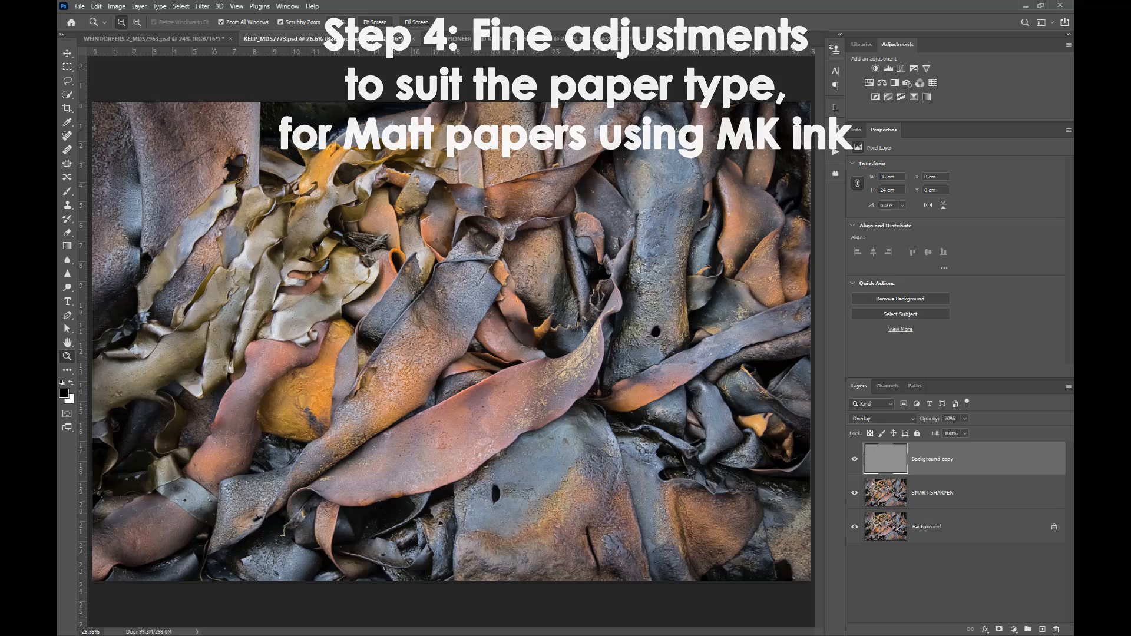
Step: Review the kelp image's print settings, including colour handling, printer profile and rendering intent, and close them without printing
{"action": "left_click", "coordinate": [78, 11]}
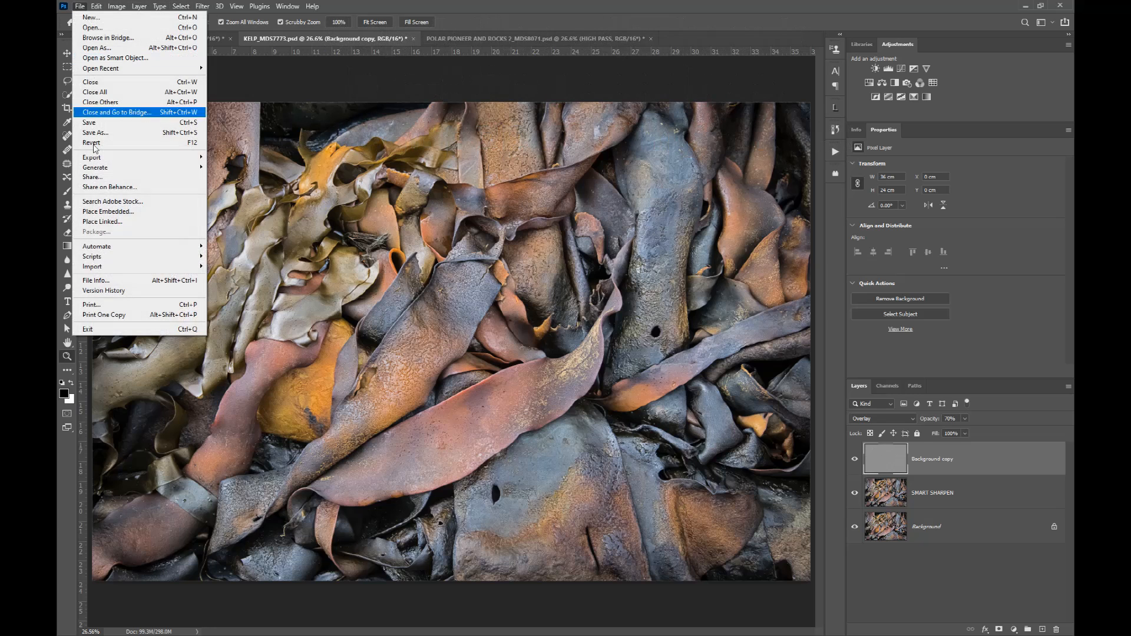
{"action": "left_click", "coordinate": [117, 306]}
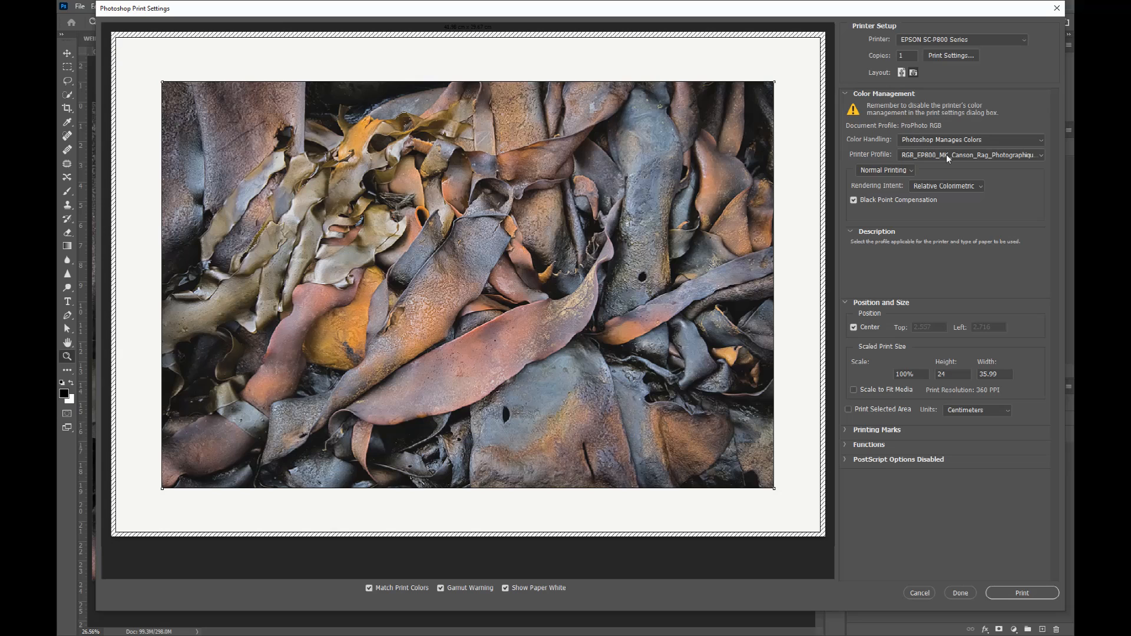
{"action": "left_click", "coordinate": [961, 593]}
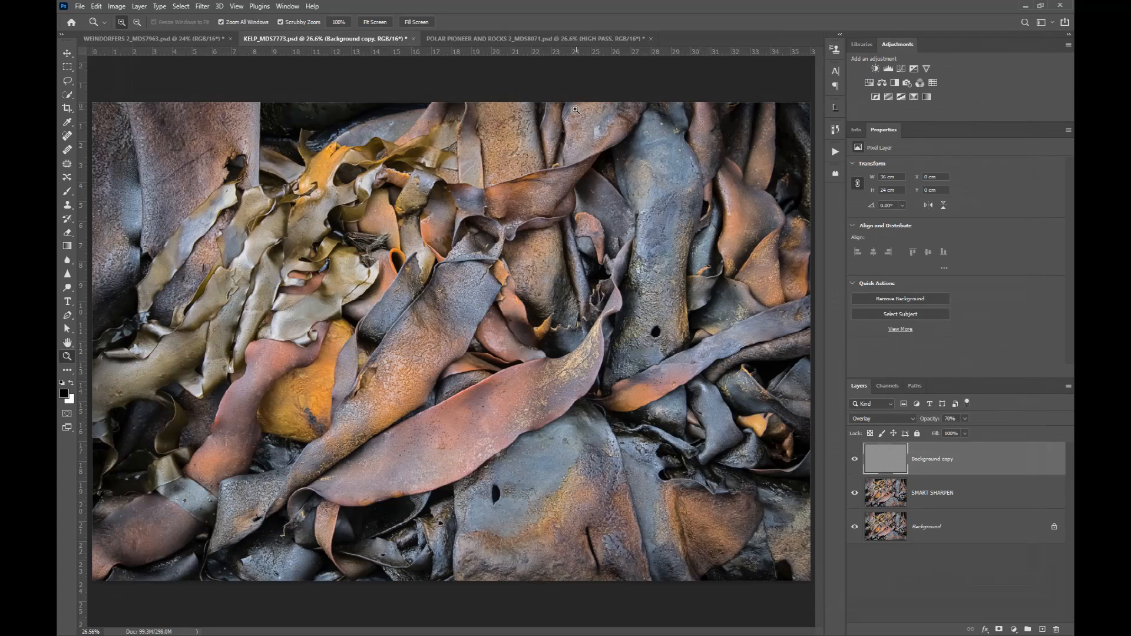
Step: In the POLAR PIONEER AND ROCKS image, add a Curves adjustment layer and move its white point to input 76, output 255
{"action": "left_click", "coordinate": [506, 40]}
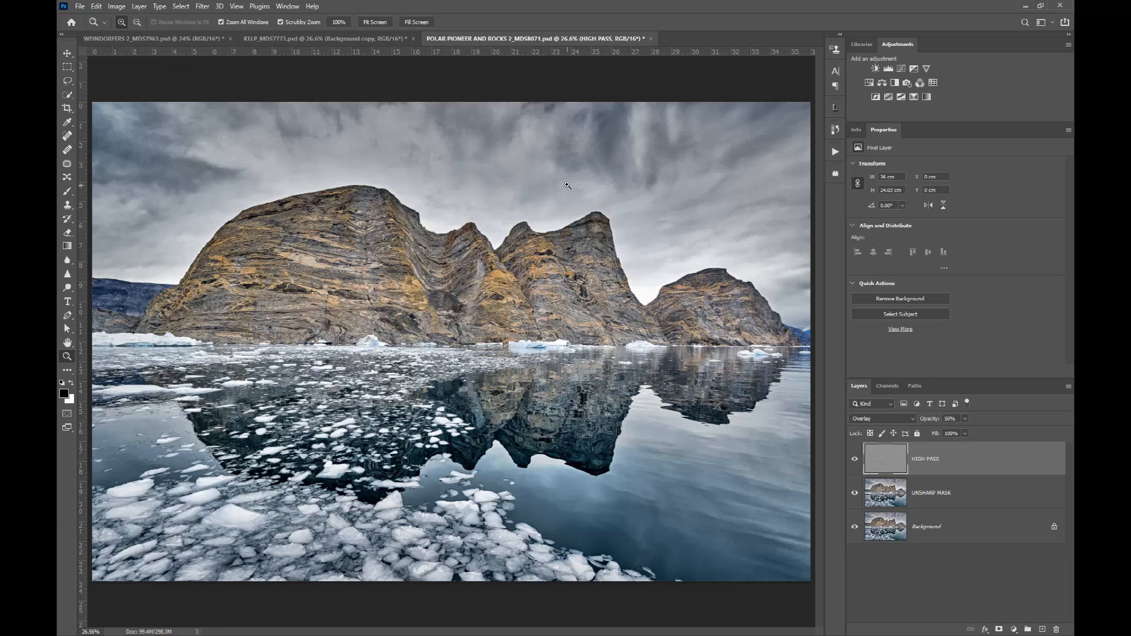
{"action": "left_click", "coordinate": [901, 68]}
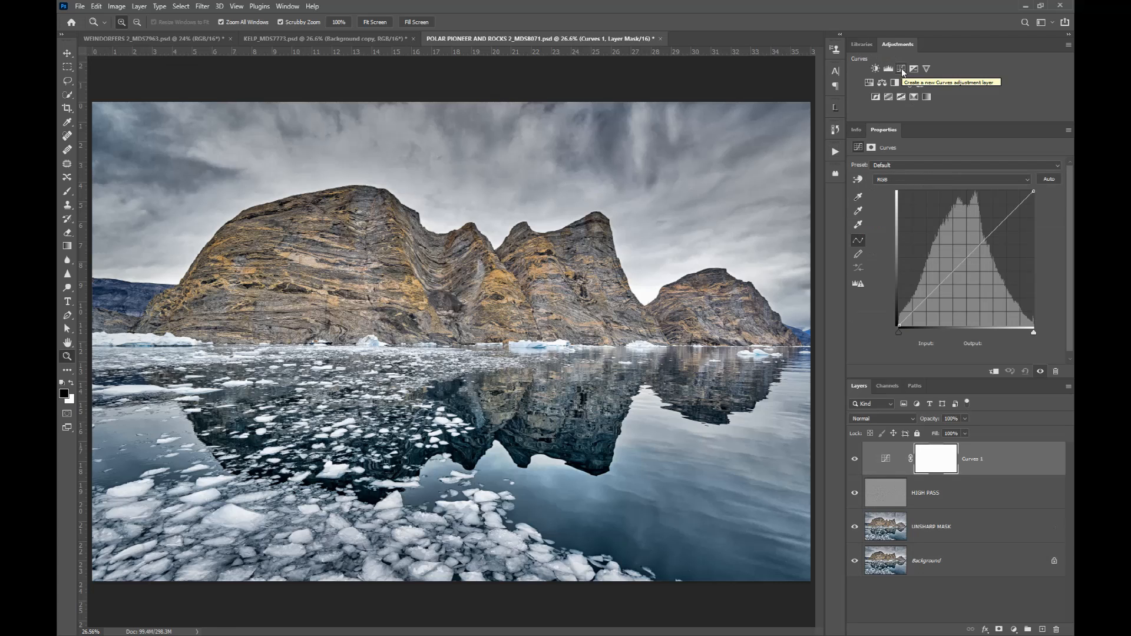
{"action": "left_click", "coordinate": [1035, 191]}
{"action": "left_click_drag", "start_coordinate": [1034, 191], "coordinate": [939, 190]}
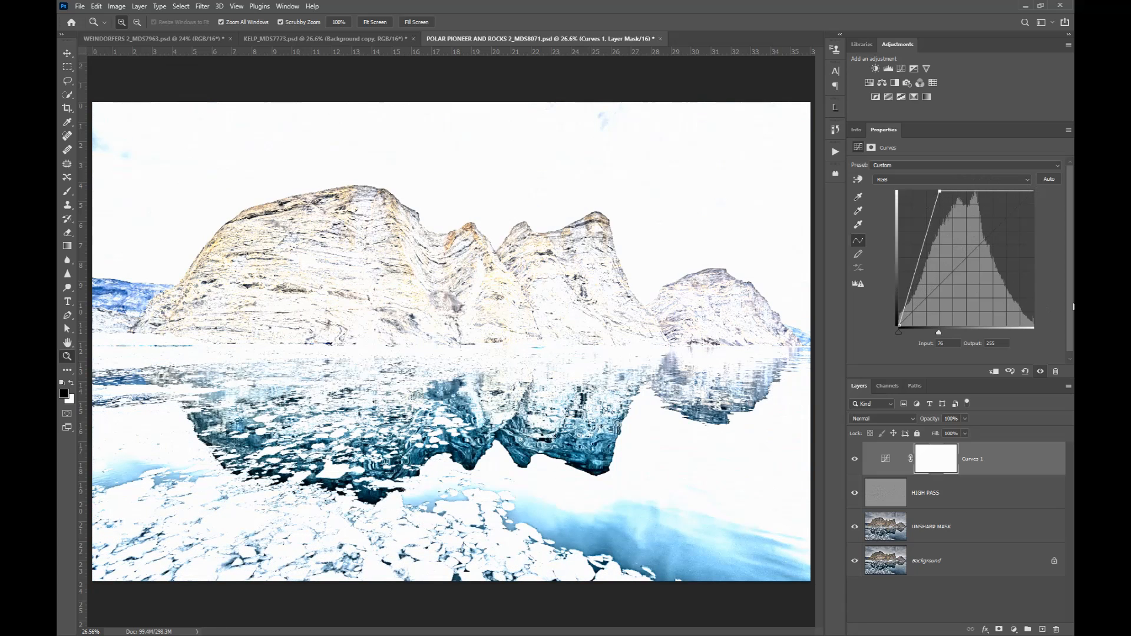
Step: Check the coarse and fine curve grids, and bend the curve upward with a shadow point at input 28, output 180
{"action": "key", "text": "alt"}
{"action": "left_click", "coordinate": [1007, 239], "text": "alt"}
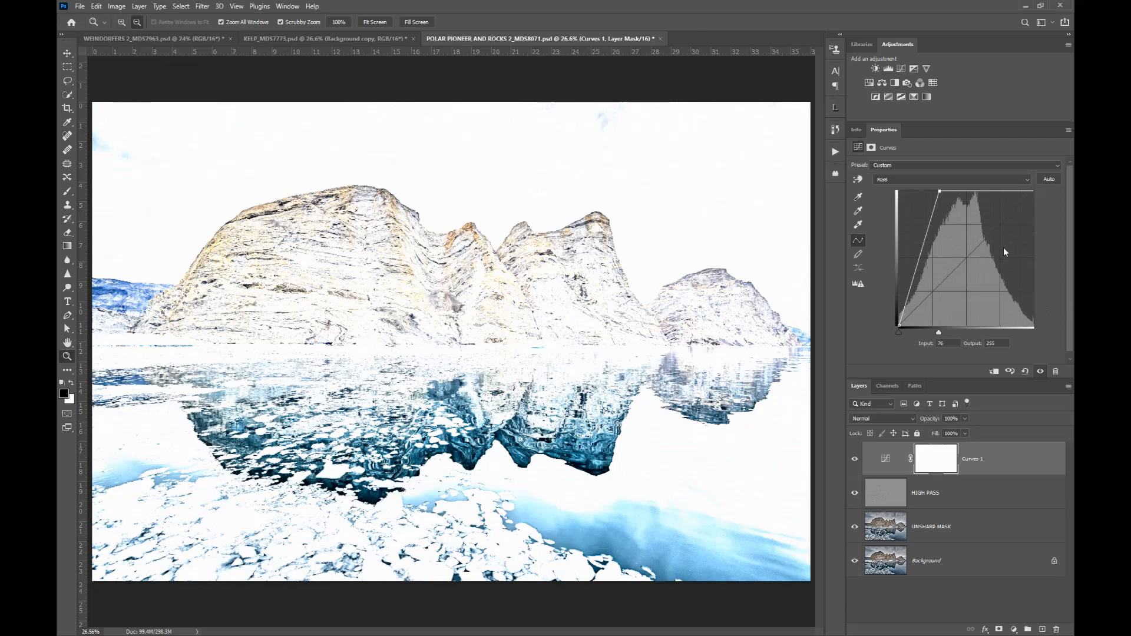
{"action": "left_click", "coordinate": [1002, 247], "text": "alt"}
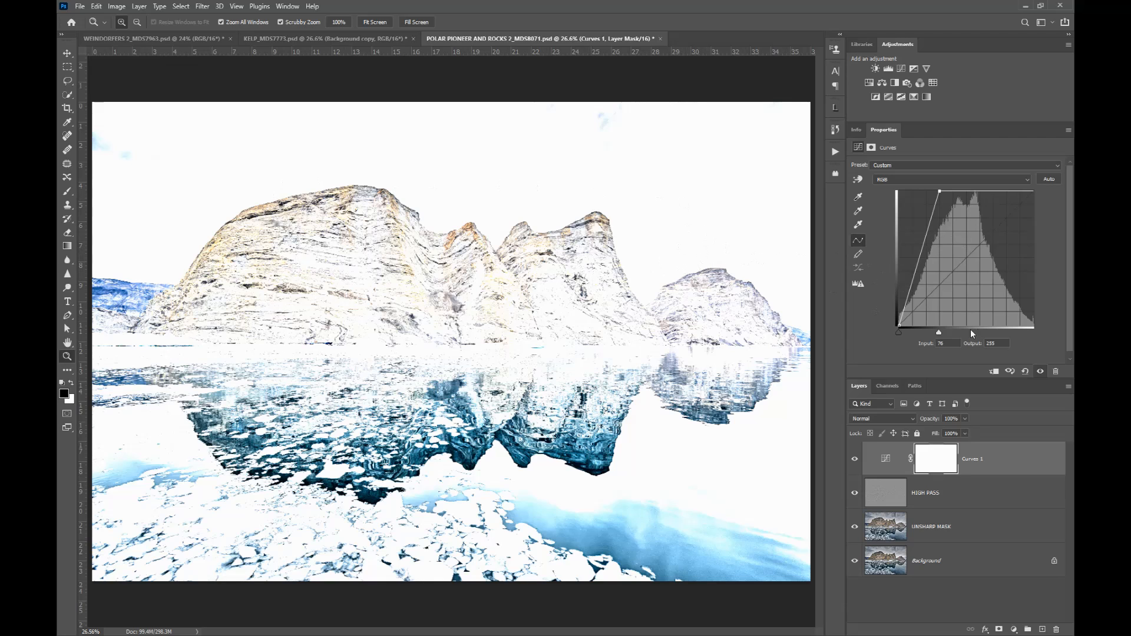
{"action": "left_click_drag", "start_coordinate": [926, 230], "coordinate": [913, 230]}
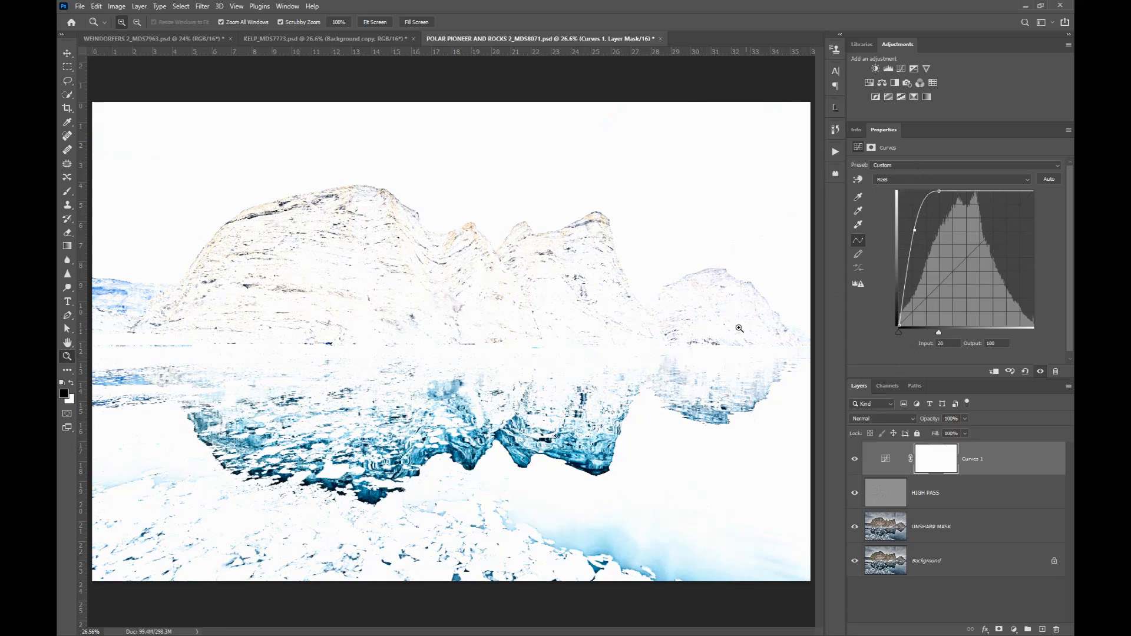
Step: Set the Curves layer's blend mode to Multiply
{"action": "left_click", "coordinate": [895, 465]}
{"action": "left_click", "coordinate": [885, 418]}
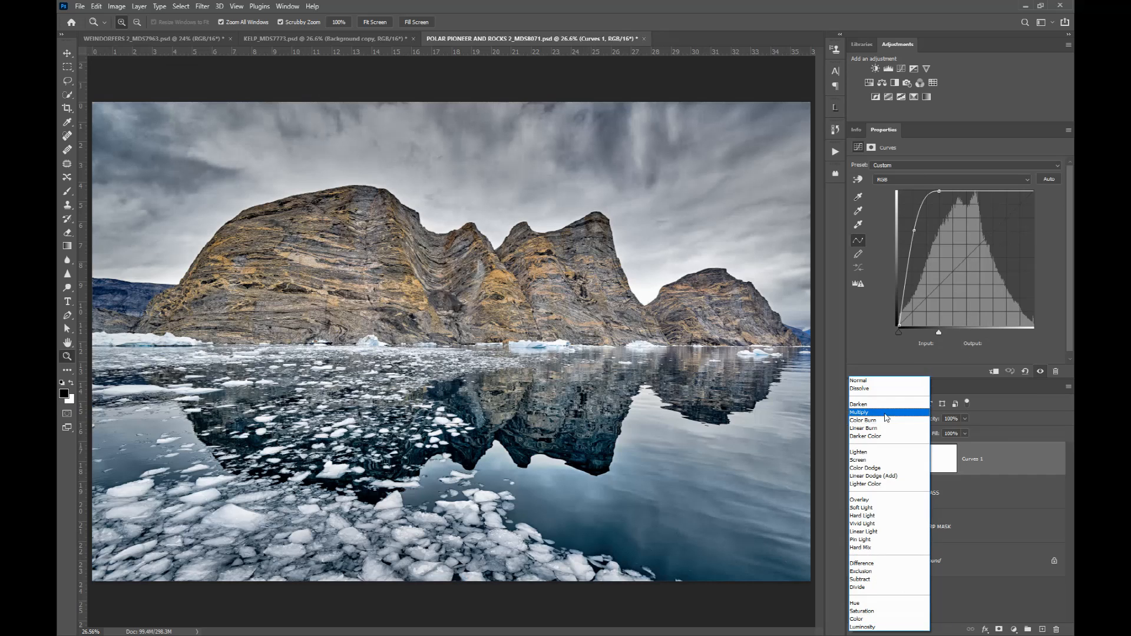
{"action": "left_click", "coordinate": [884, 412]}
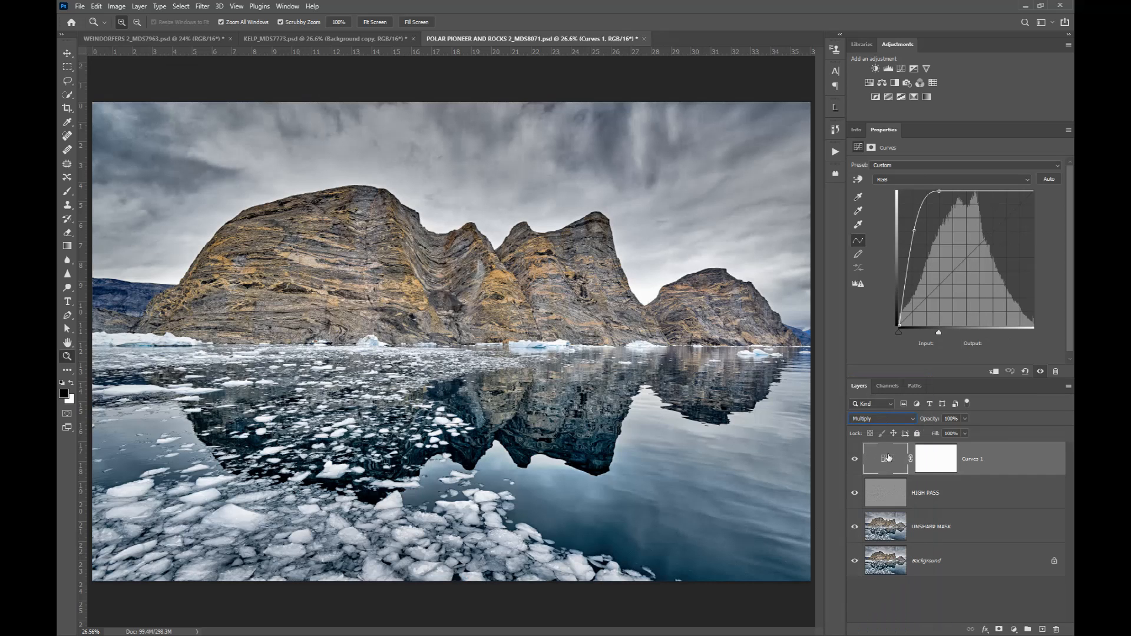
Step: Compare the shadow detail in the rock reflections with the Curves layer hidden and shown
{"action": "left_click", "coordinate": [853, 461]}
{"action": "left_click", "coordinate": [853, 461]}
{"action": "left_click_drag", "start_coordinate": [429, 413], "coordinate": [460, 410]}
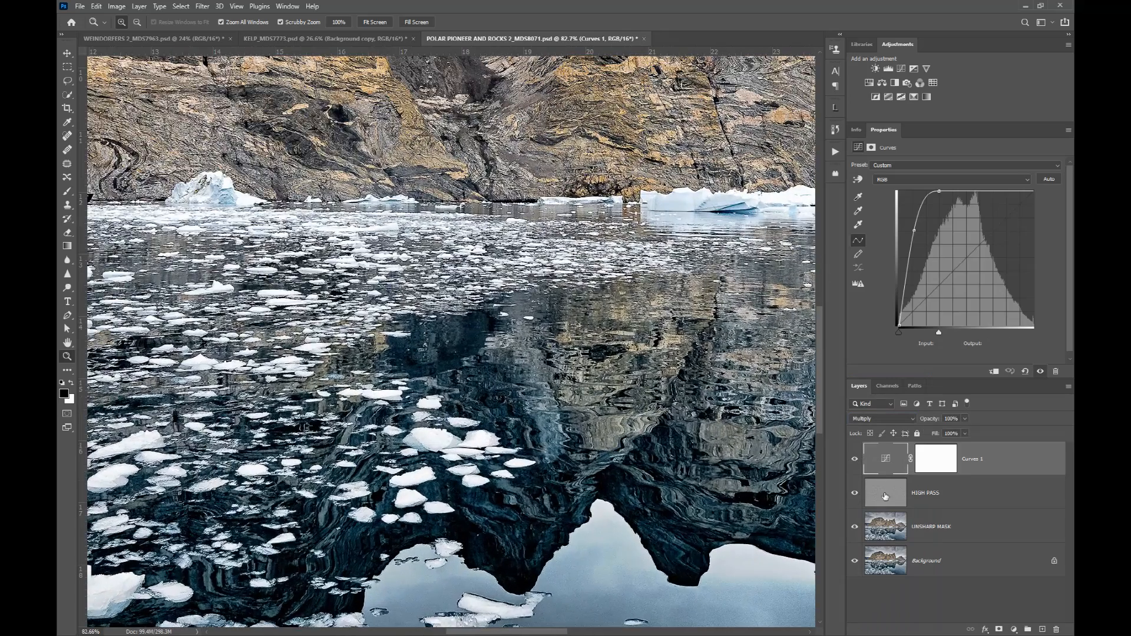
{"action": "left_click", "coordinate": [853, 461]}
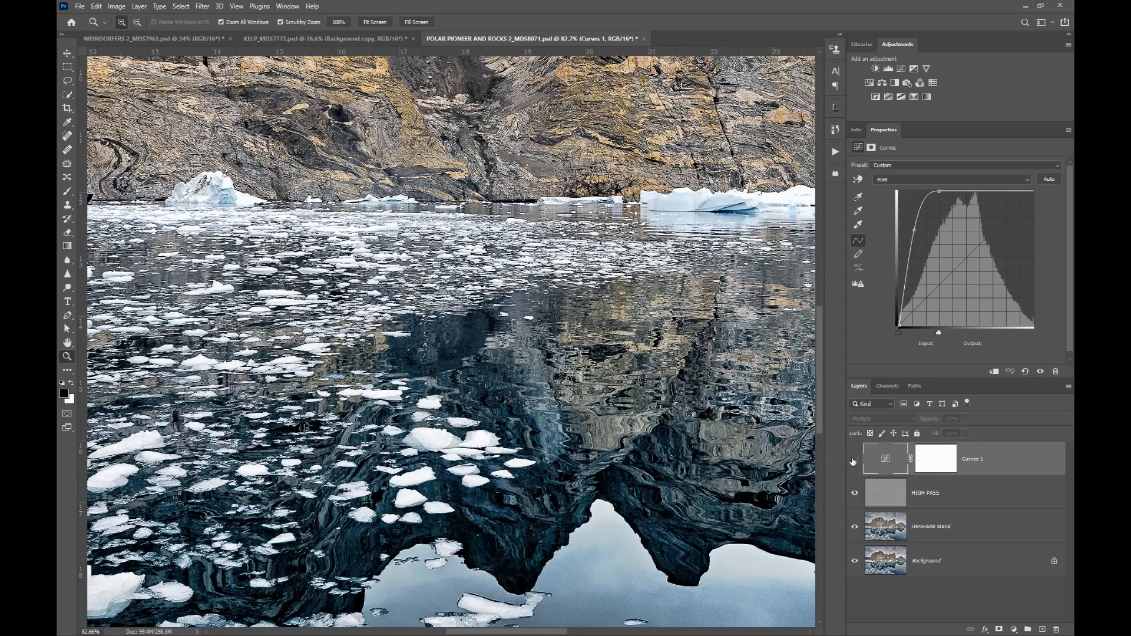
{"action": "left_click", "coordinate": [853, 461]}
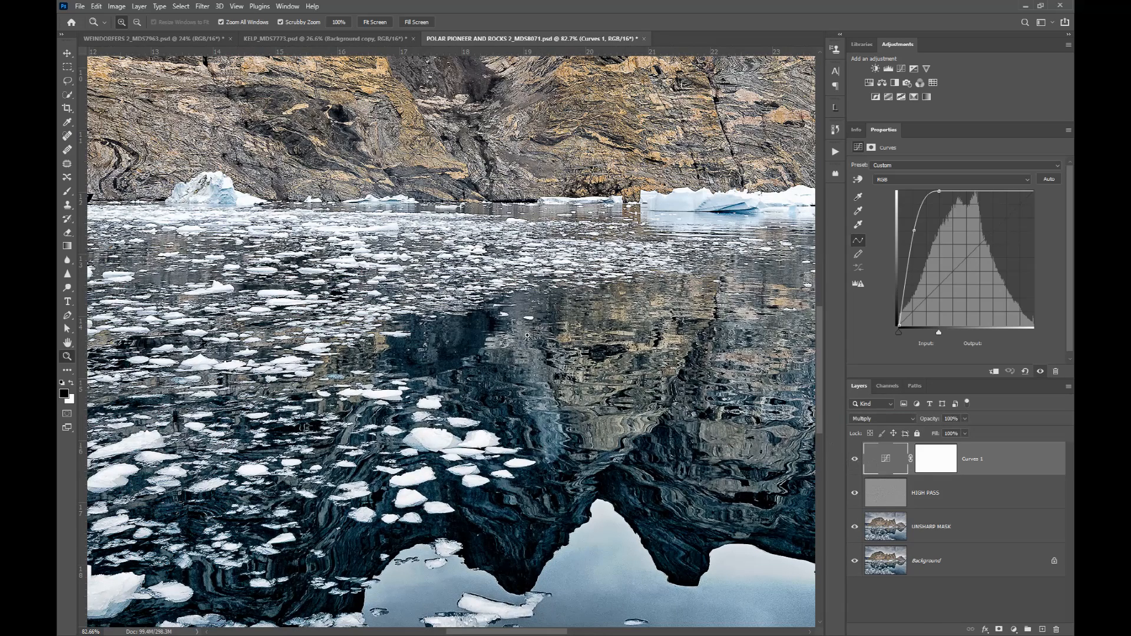
{"action": "left_click", "coordinate": [375, 22]}
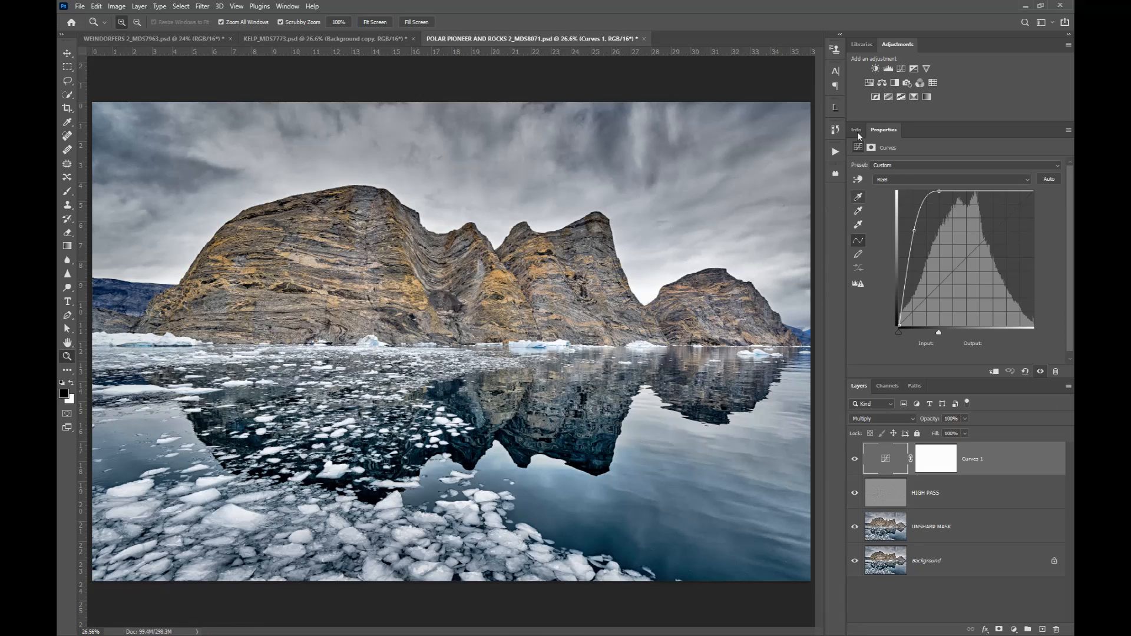
Step: Add a Hue/Saturation adjustment layer above the Curves layer and raise the master saturation to +11
{"action": "left_click", "coordinate": [867, 83]}
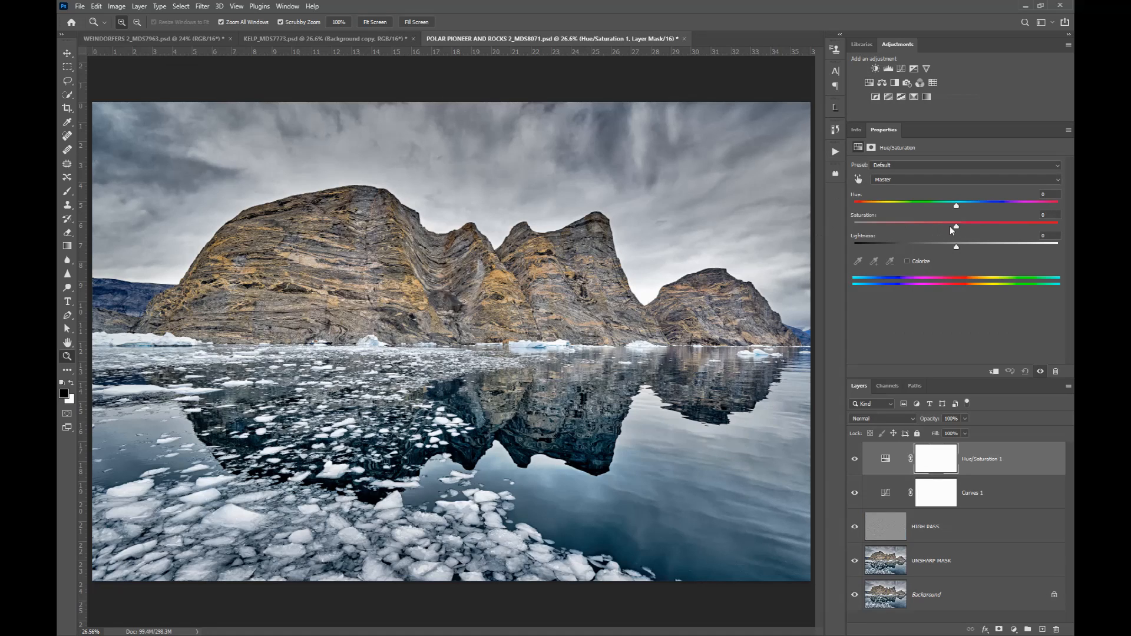
{"action": "left_click_drag", "start_coordinate": [956, 226], "coordinate": [965, 228]}
{"action": "left_click_drag", "start_coordinate": [968, 229], "coordinate": [966, 229]}
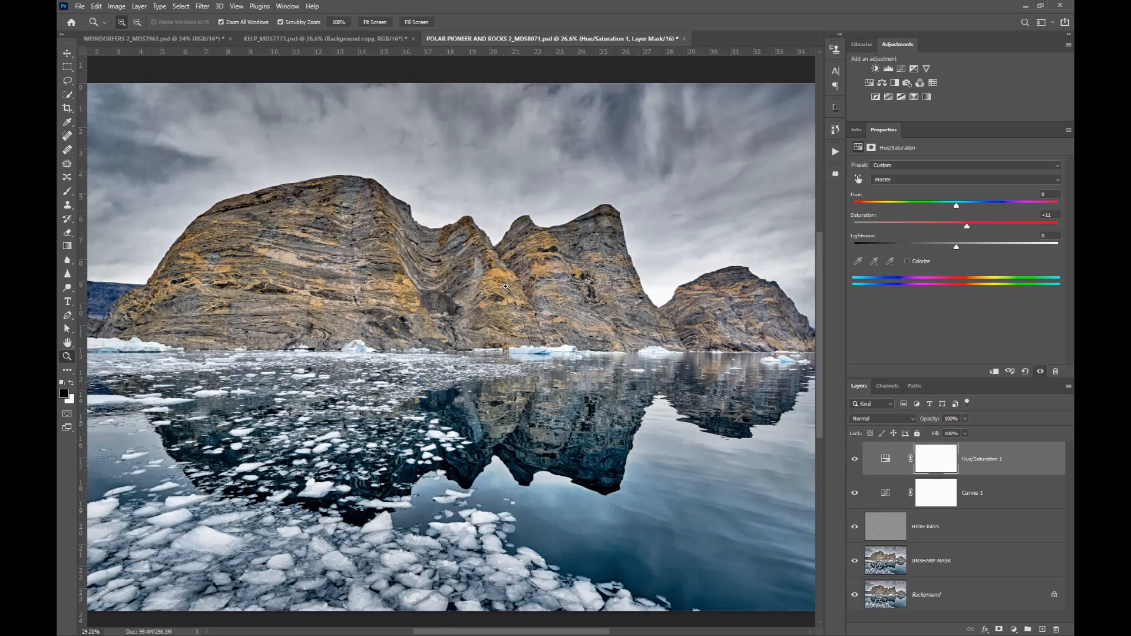
Step: Compare the colours of the rock faces with the Hue/Saturation layer hidden and shown
{"action": "left_click_drag", "start_coordinate": [507, 287], "coordinate": [720, 342]}
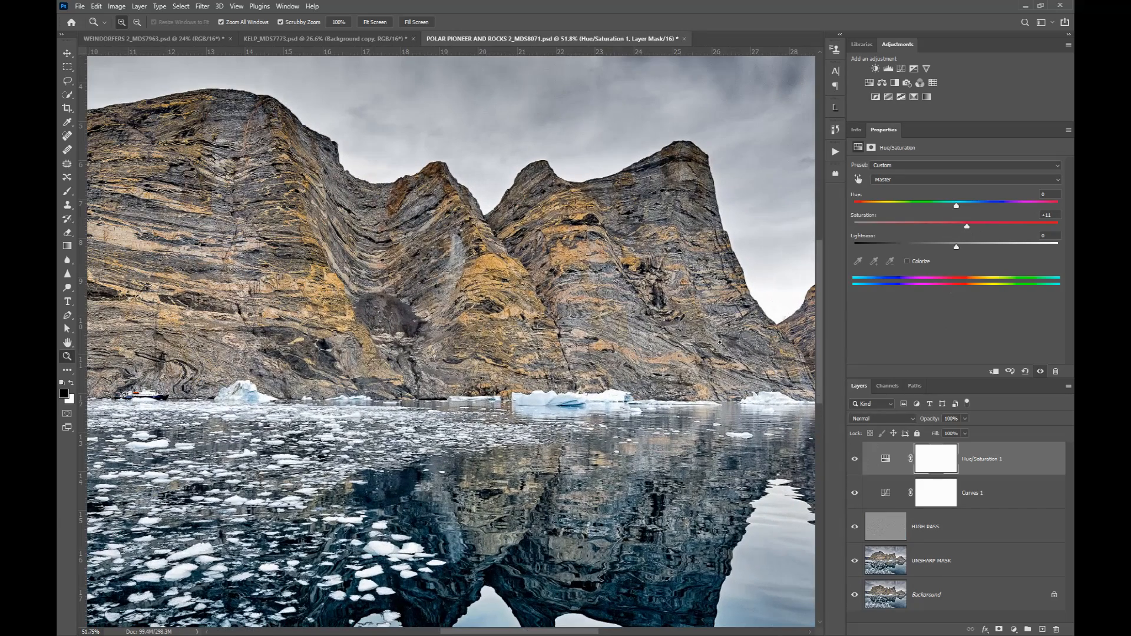
{"action": "left_click", "coordinate": [854, 463]}
{"action": "left_click", "coordinate": [854, 463]}
{"action": "key", "text": "ctrl+0"}
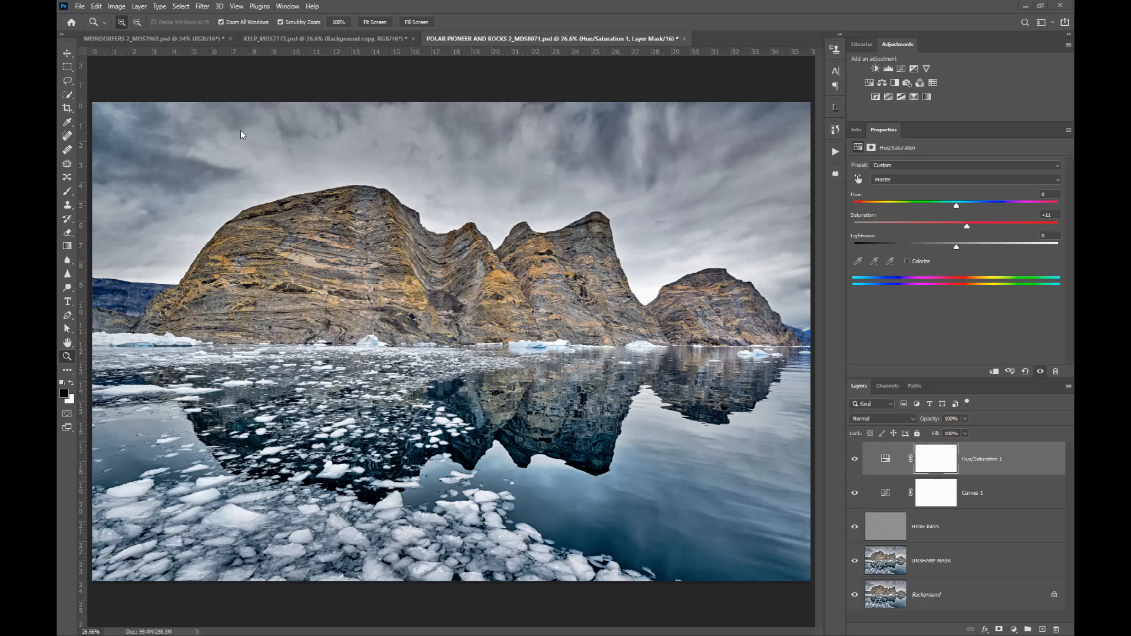
Step: Open the print settings for this image and load the CANSON RAG PHOTO A3 preset in the EPSON SC-P800 printer properties
{"action": "left_click", "coordinate": [79, 6]}
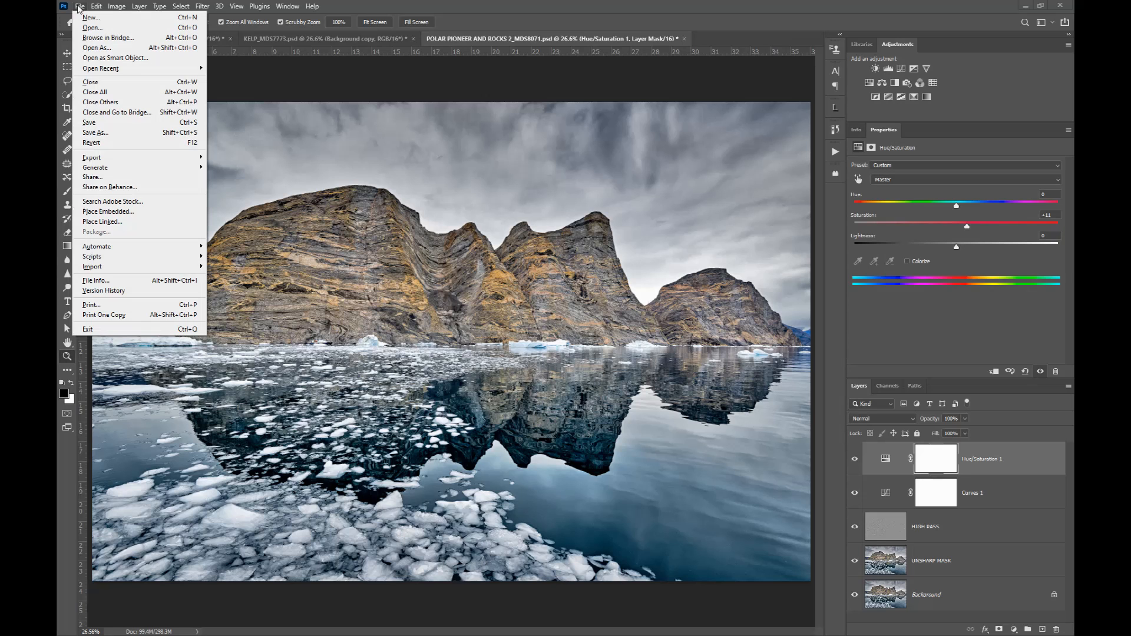
{"action": "left_click", "coordinate": [98, 305]}
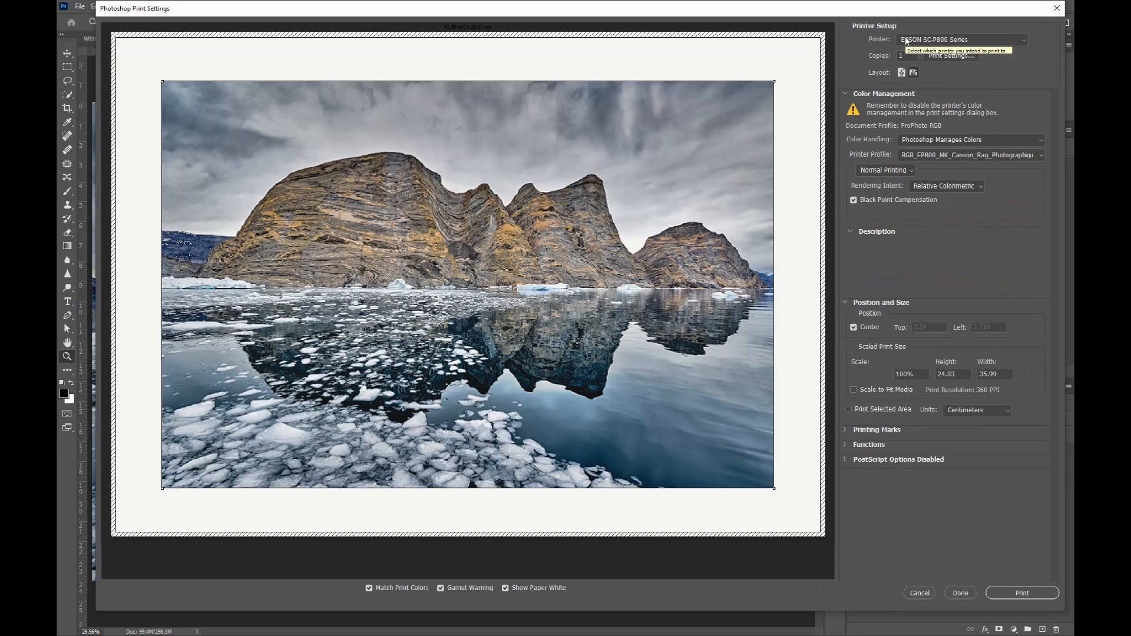
{"action": "left_click", "coordinate": [959, 58]}
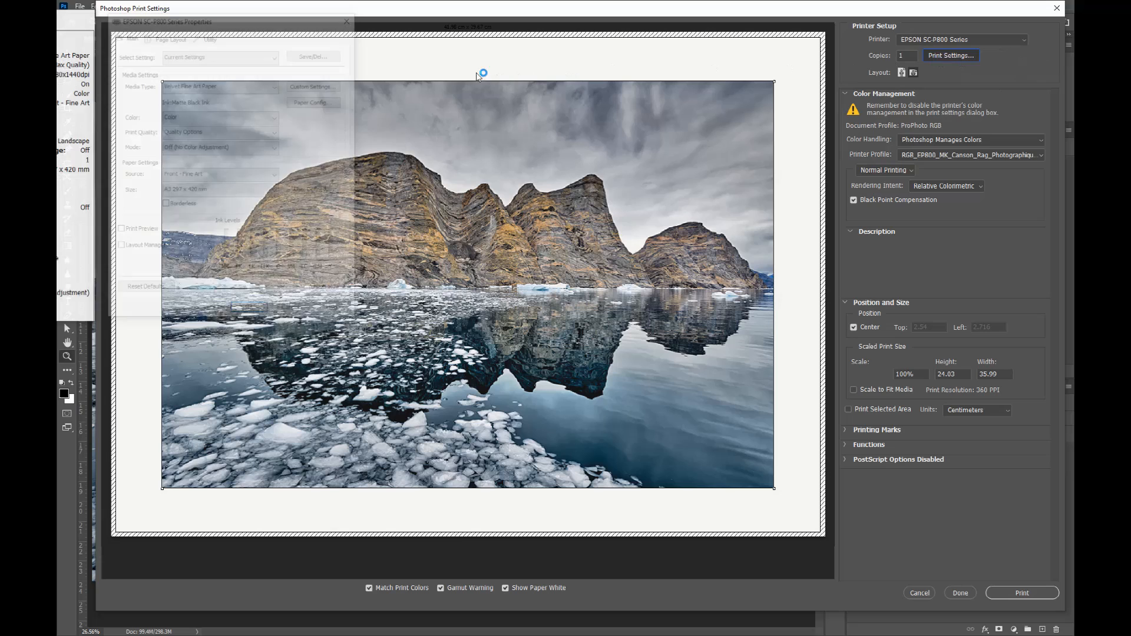
{"action": "left_click_drag", "start_coordinate": [151, 26], "coordinate": [430, 63]}
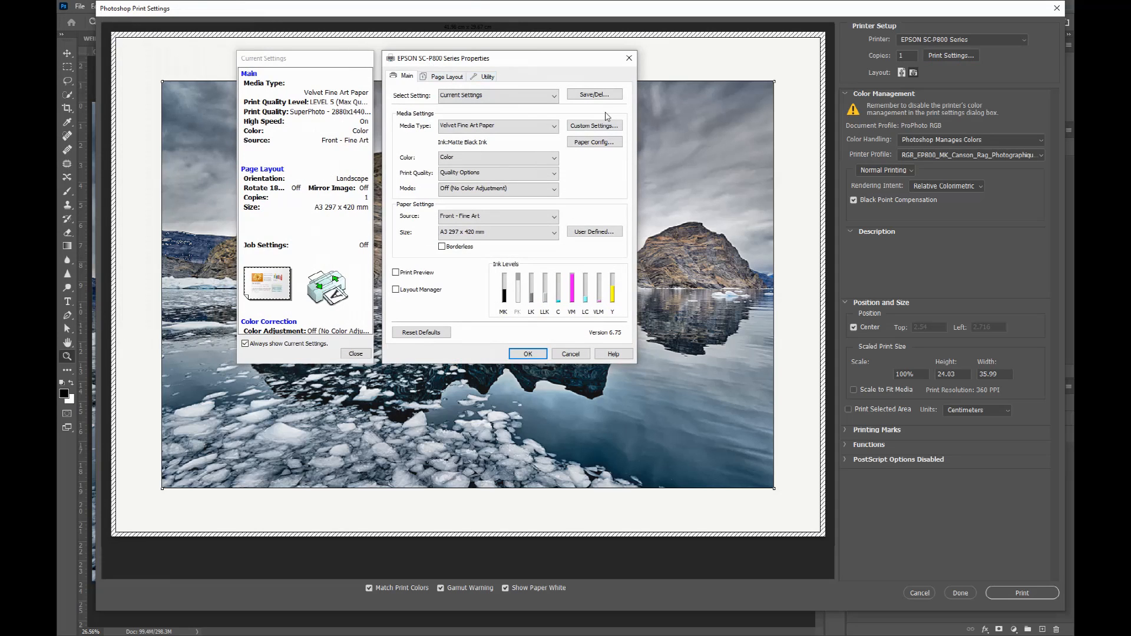
{"action": "left_click", "coordinate": [455, 98]}
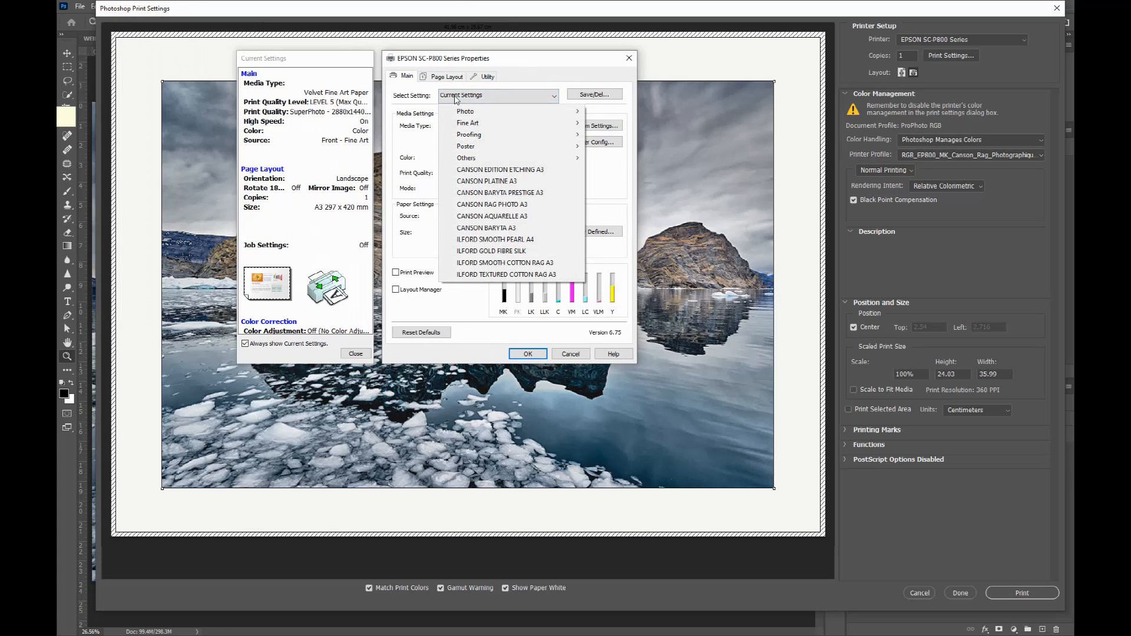
{"action": "left_click", "coordinate": [458, 205]}
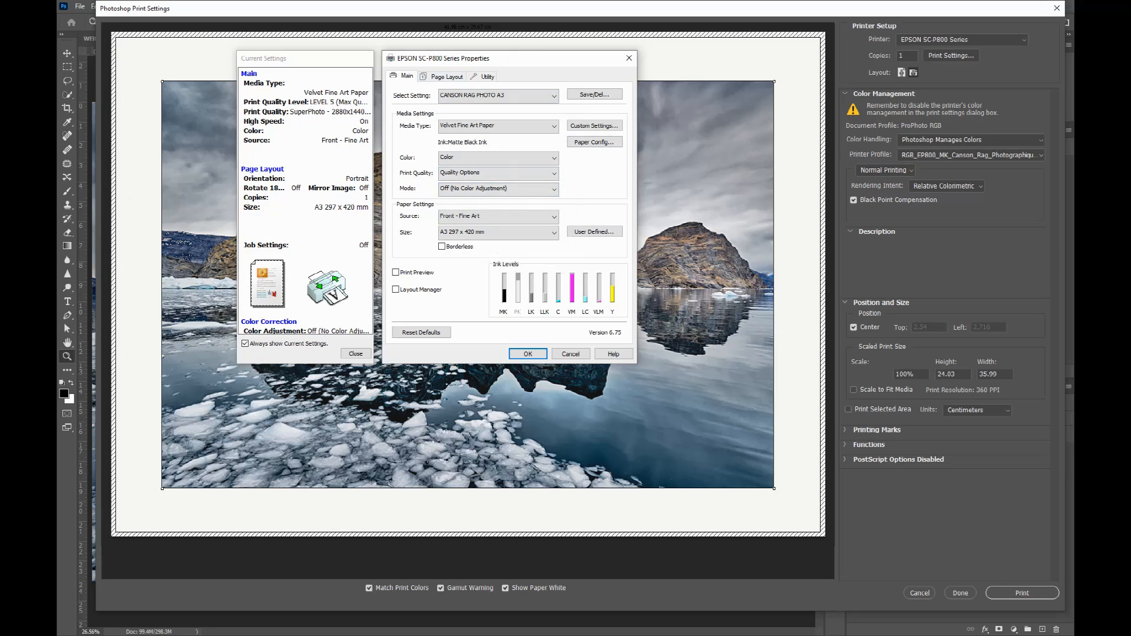
Step: Switch to Adobe Acrobat and look through the Canson media settings table for the Epson SureColour P800
{"action": "left_click_drag", "start_coordinate": [58, 197], "coordinate": [422, 3]}
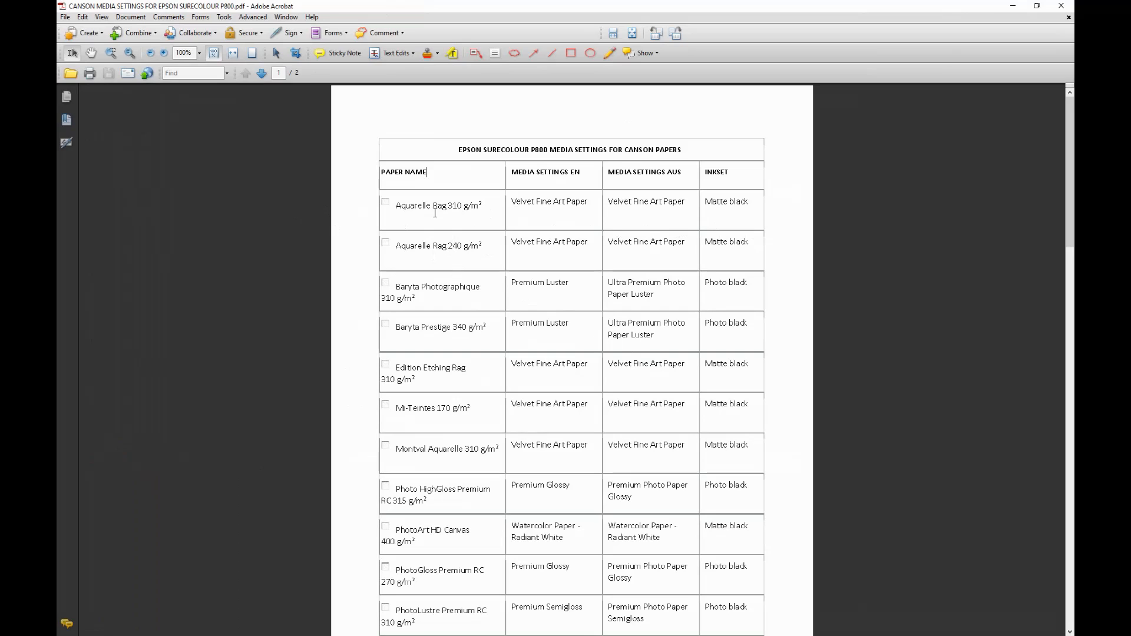
{"action": "scroll", "coordinate": [569, 208], "scroll_direction": "down", "scroll_amount": 3}
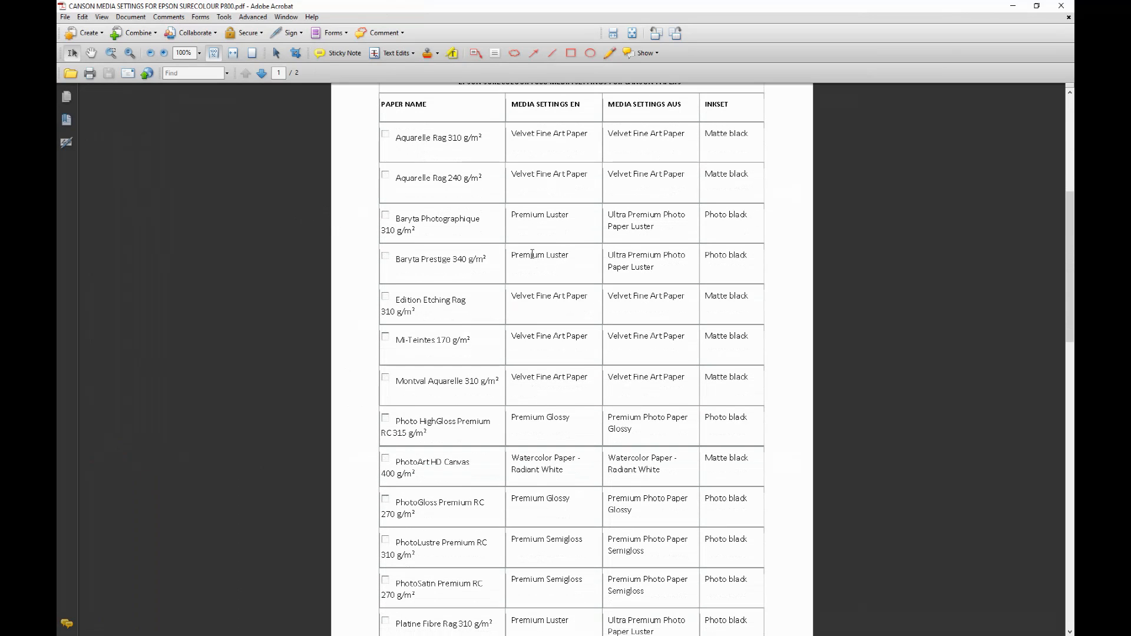
{"action": "scroll", "coordinate": [534, 255], "scroll_direction": "down", "scroll_amount": 10}
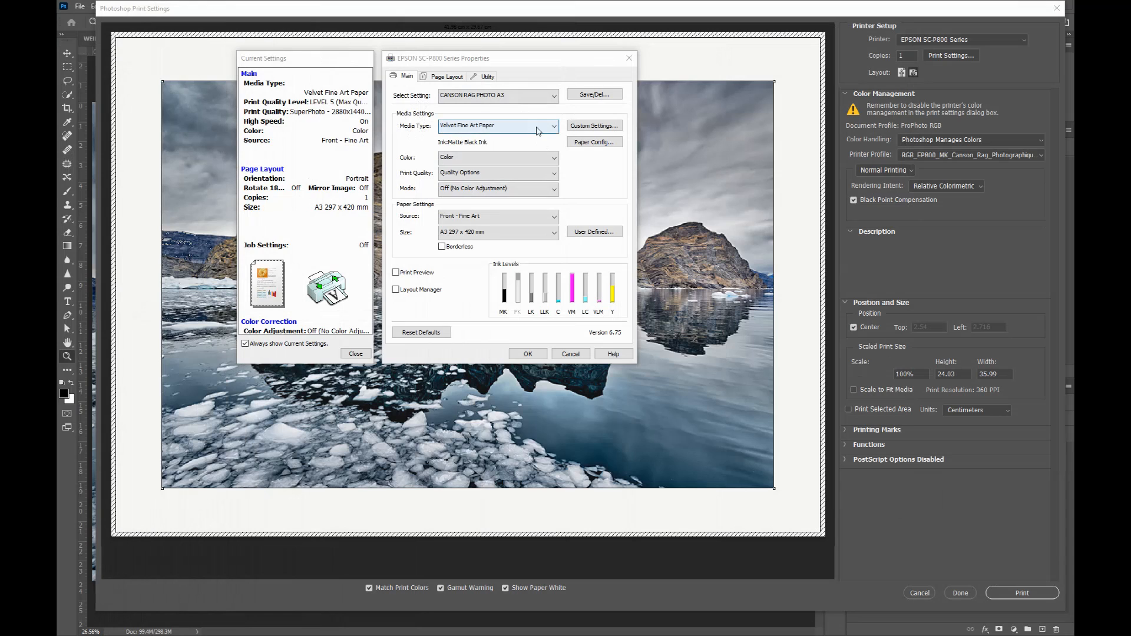
Step: Choose Velvet Fine Art Paper from the fine art papers as the media type in the EPSON SC-P800 properties
{"action": "left_click", "coordinate": [558, 129]}
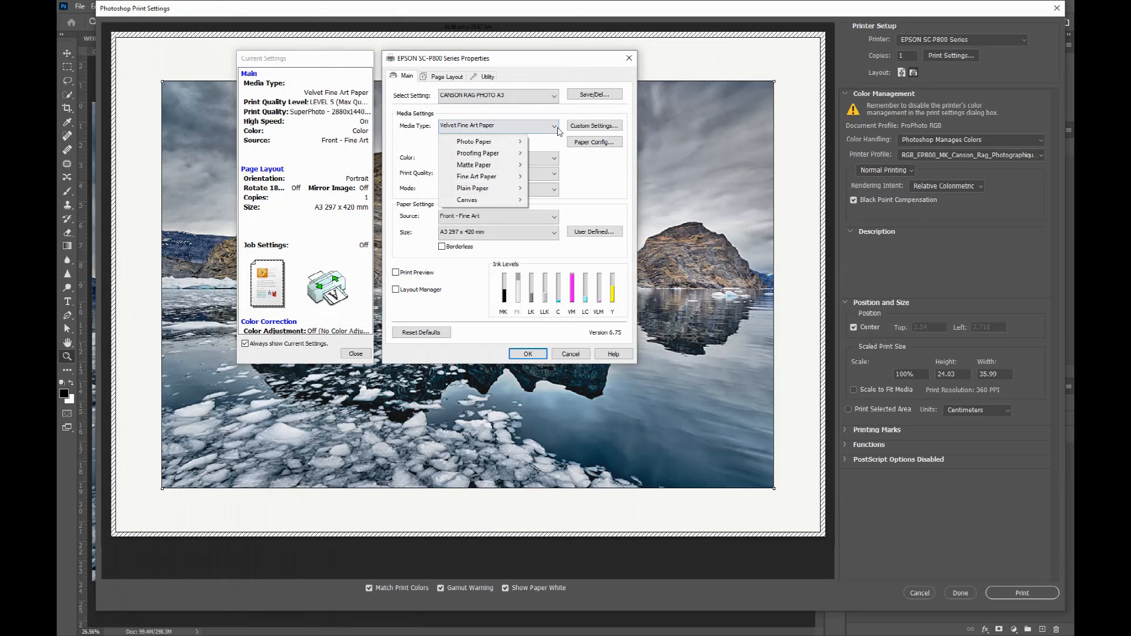
{"action": "mouse_move", "coordinate": [508, 158]}
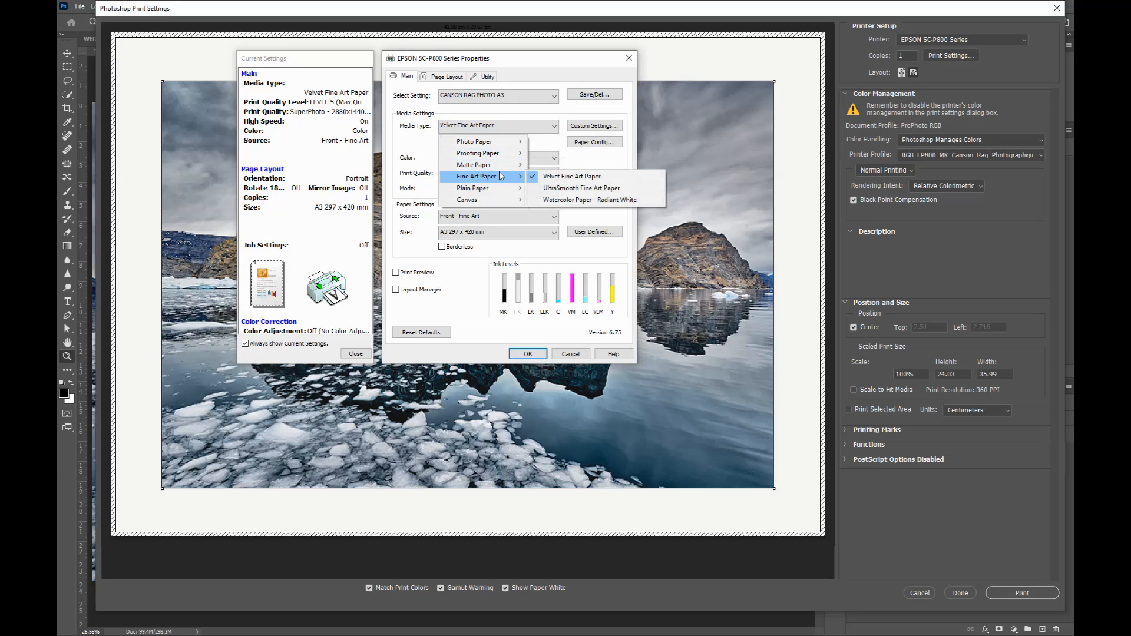
{"action": "left_click", "coordinate": [559, 178]}
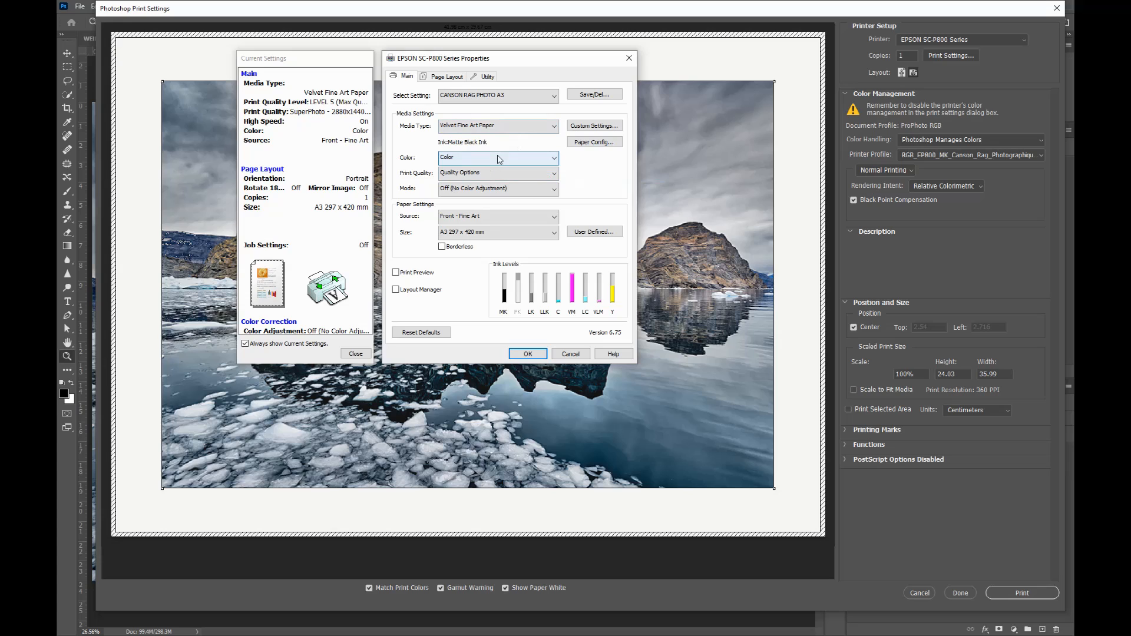
Step: Confirm the level 5 (Max Quality) print quality with High Speed and Finest Detail, and set the mode to Off (No Color Adjustment)
{"action": "left_click", "coordinate": [490, 173]}
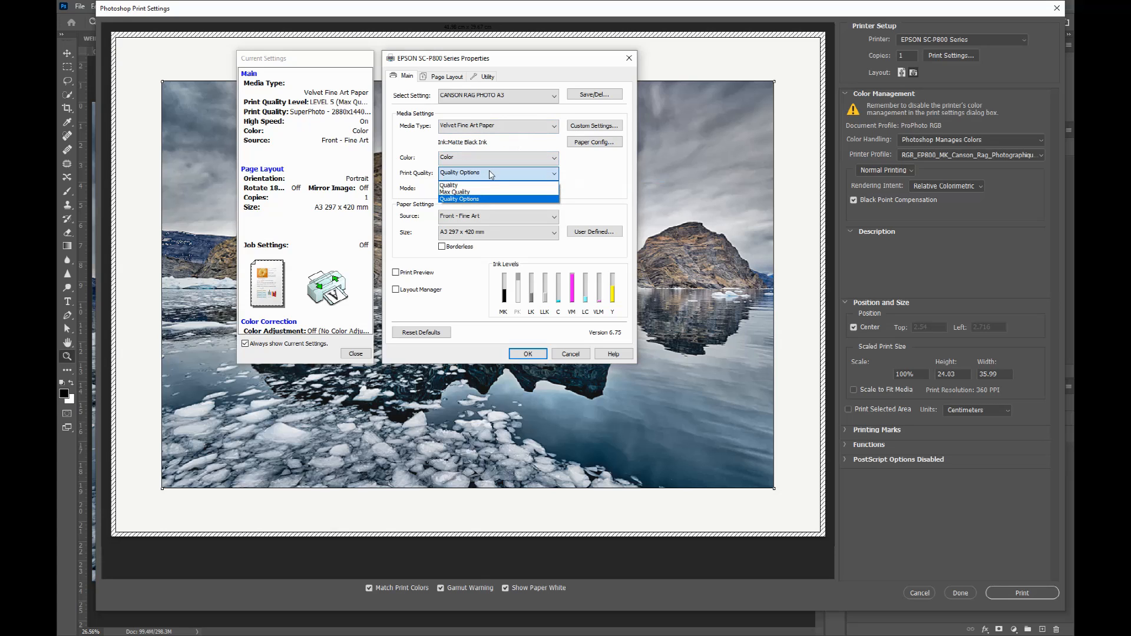
{"action": "left_click", "coordinate": [474, 199]}
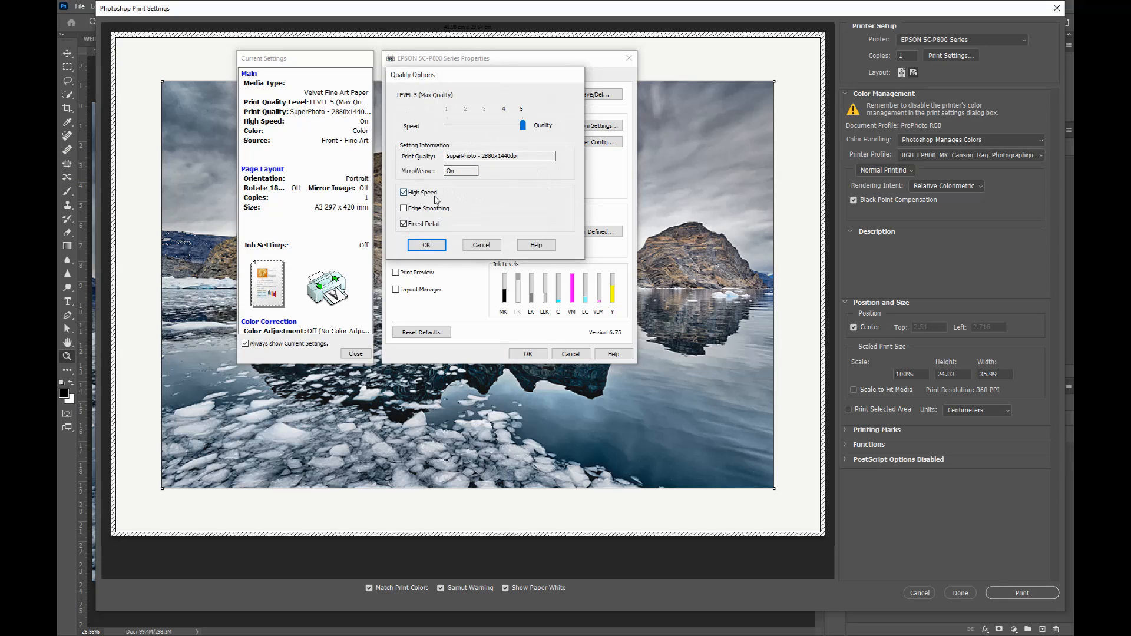
{"action": "left_click", "coordinate": [425, 245]}
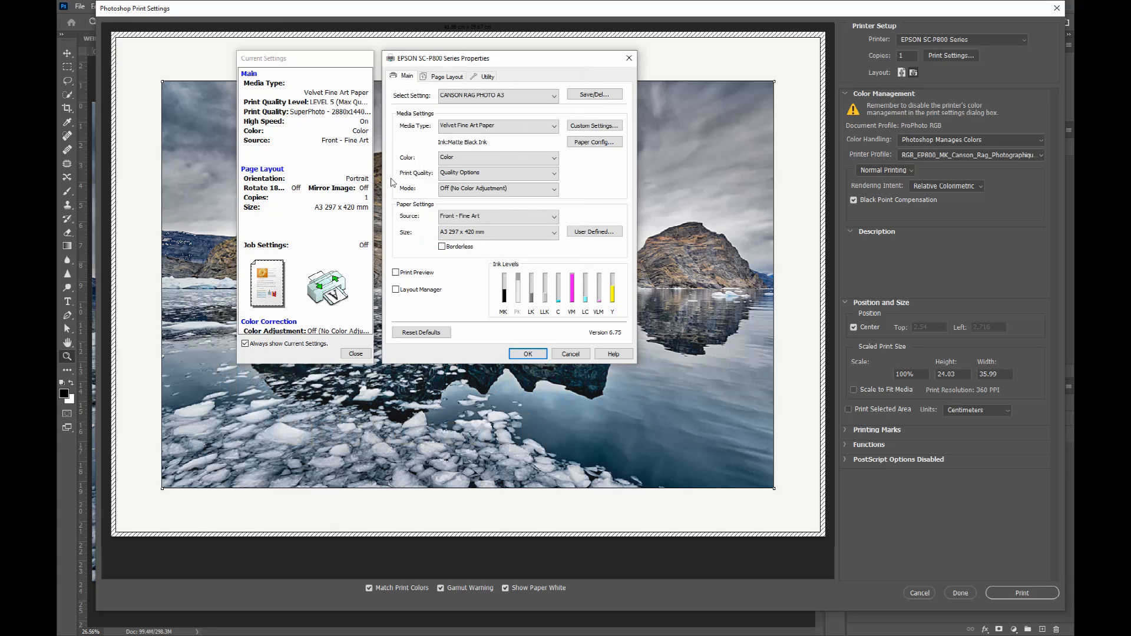
{"action": "left_click", "coordinate": [470, 188]}
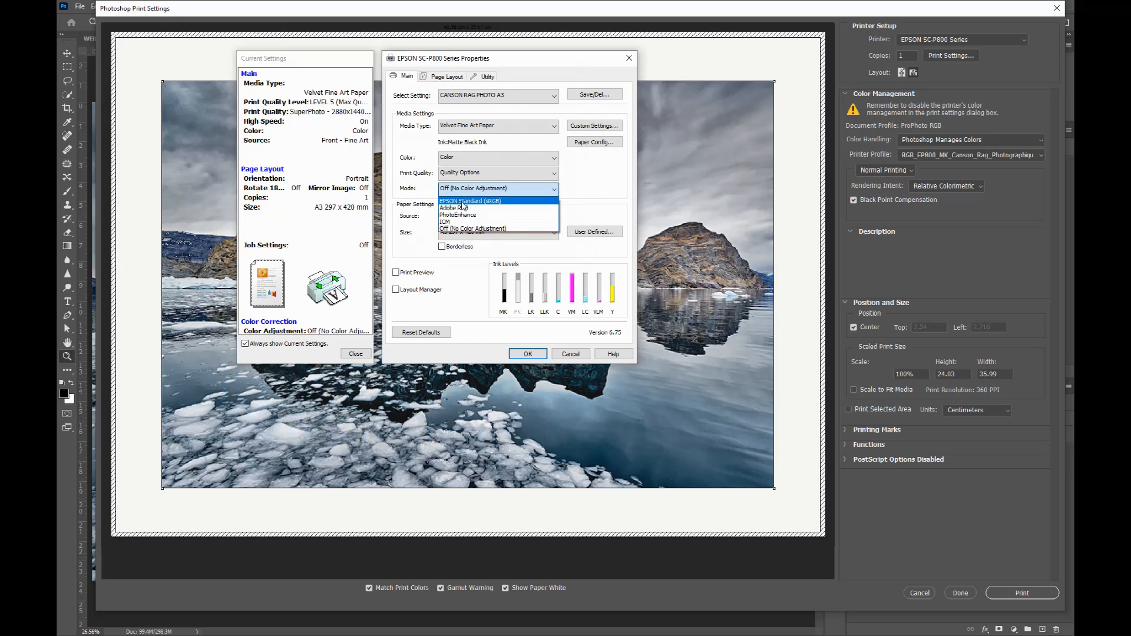
{"action": "left_click", "coordinate": [467, 230]}
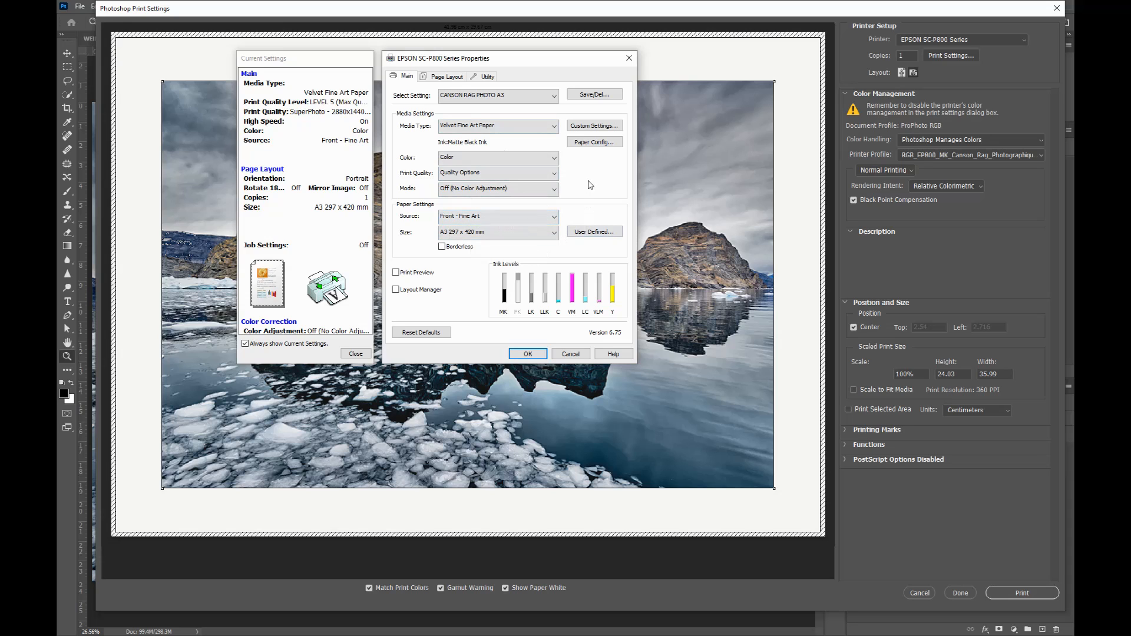
Step: Look through the list of saved printer presets and the current settings available for saving
{"action": "left_click", "coordinate": [594, 95]}
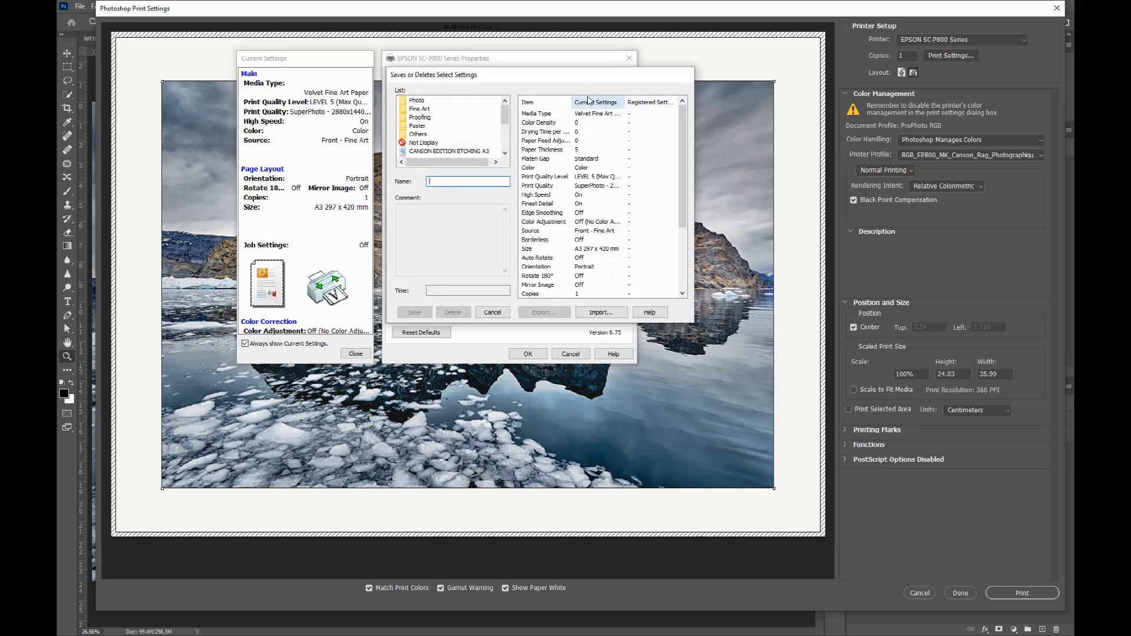
{"action": "scroll", "coordinate": [467, 156], "scroll_direction": "down", "scroll_amount": 3}
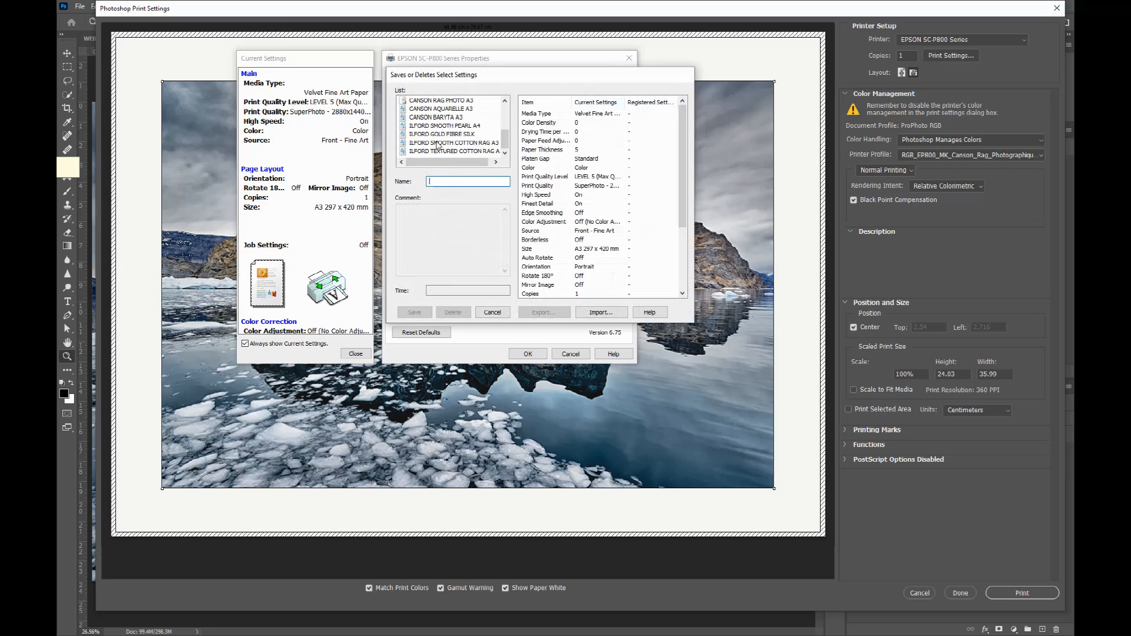
{"action": "left_click", "coordinate": [492, 312]}
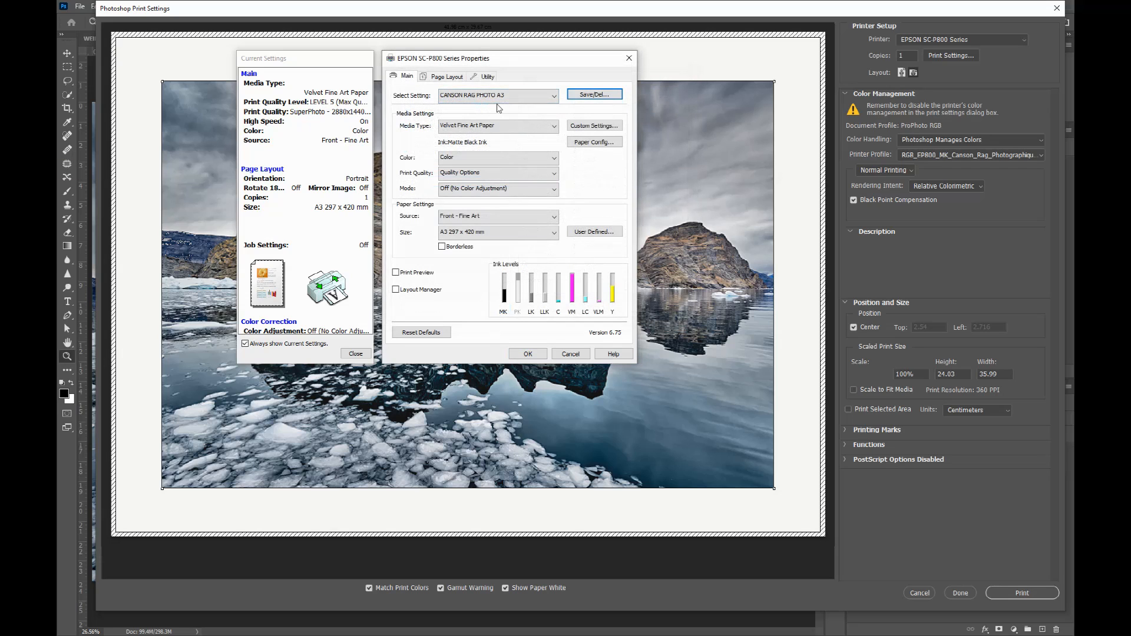
Step: Accept the EPSON printer properties and set the print layout to landscape
{"action": "left_click", "coordinate": [528, 354]}
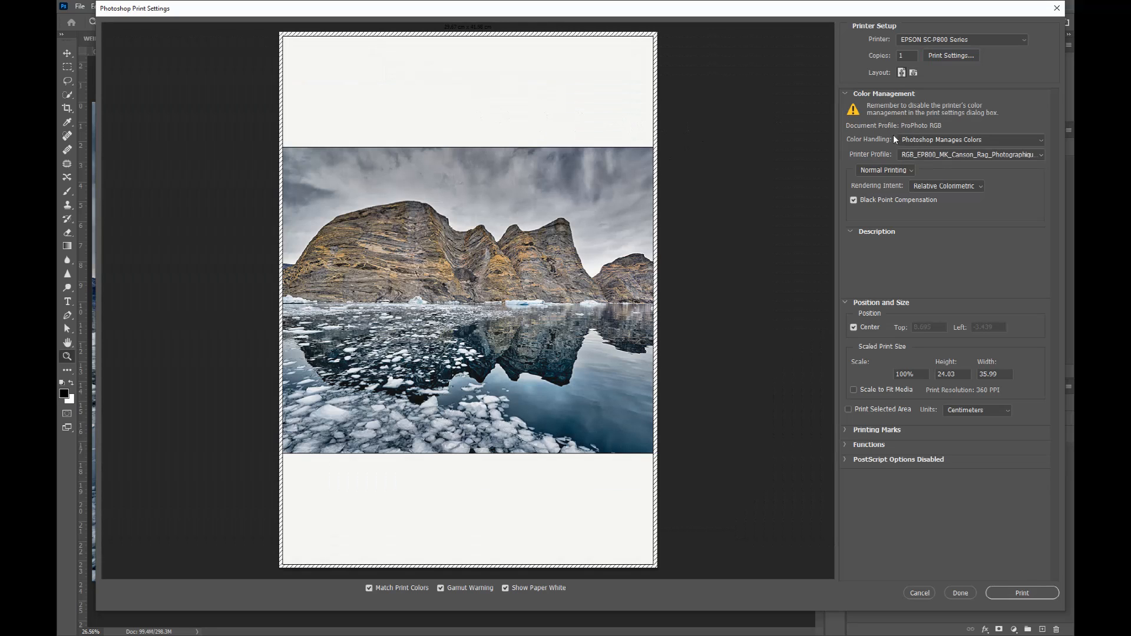
{"action": "left_click", "coordinate": [913, 73]}
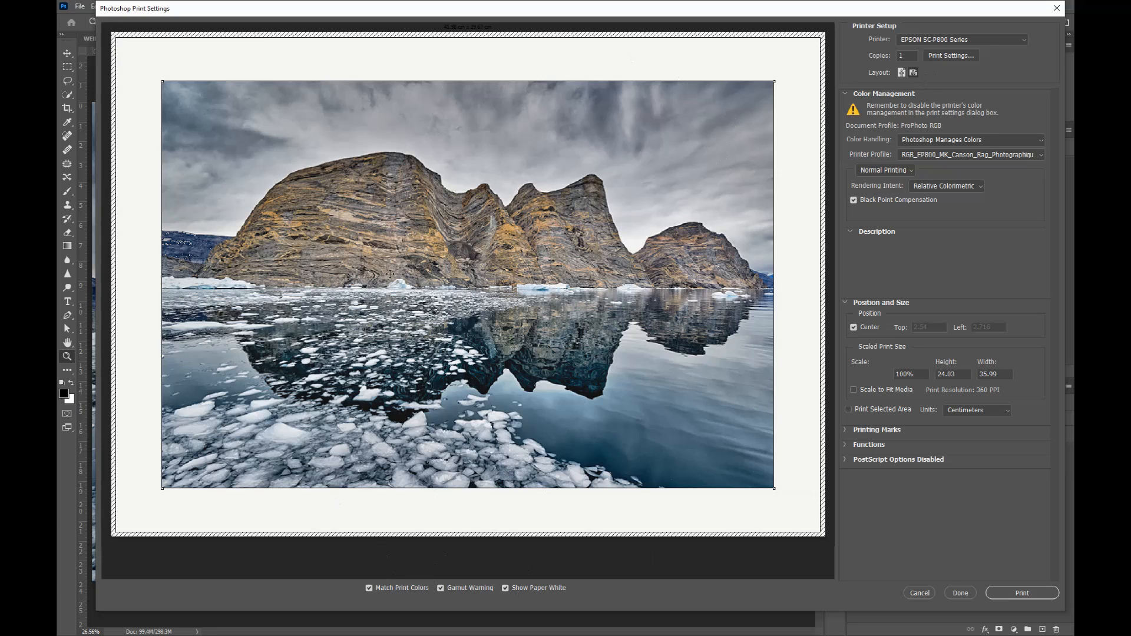
Step: Compare the print preview with the gamut warning off and on, and set Color Handling to Photoshop Manages Colors
{"action": "left_click", "coordinate": [440, 588]}
{"action": "left_click", "coordinate": [440, 587]}
{"action": "mouse_move", "coordinate": [863, 125]}
{"action": "left_click", "coordinate": [955, 139]}
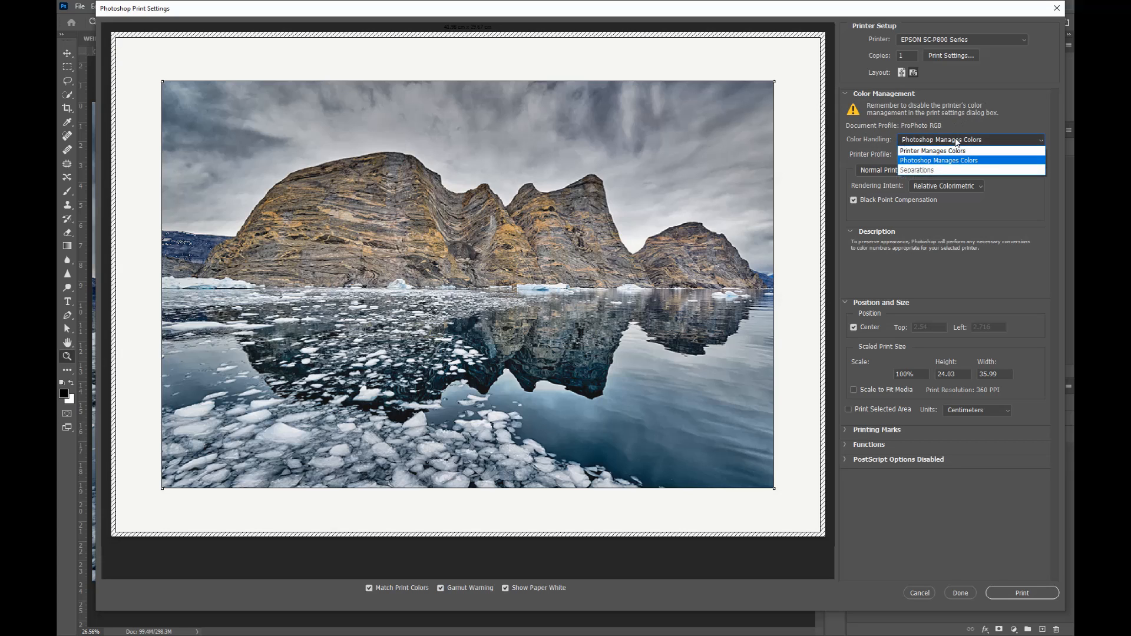
{"action": "left_click", "coordinate": [952, 161]}
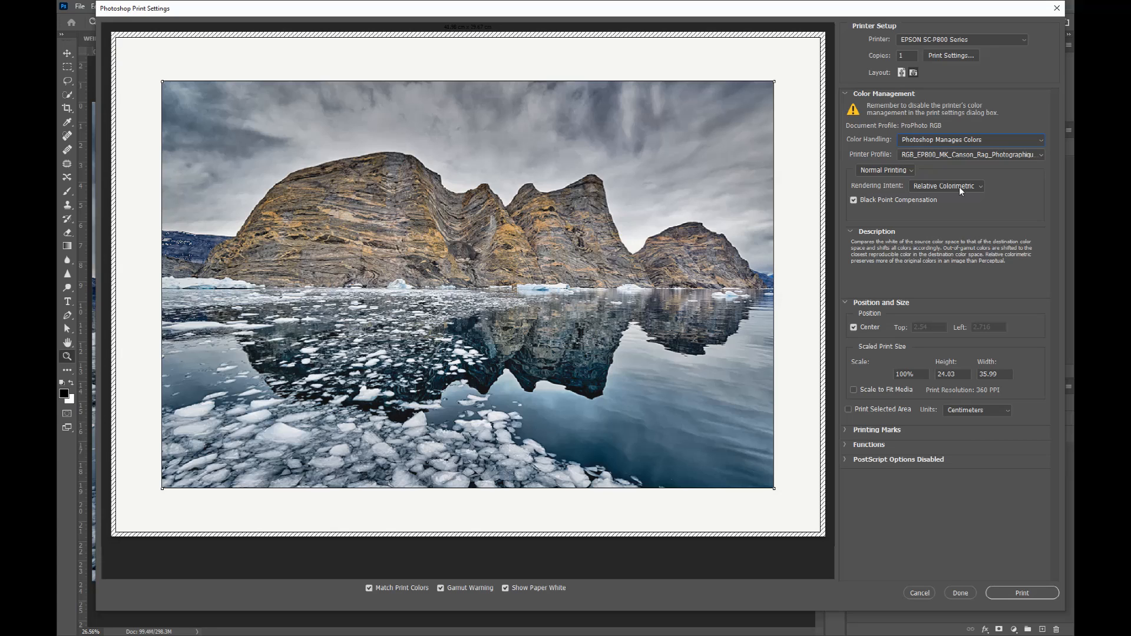
{"action": "mouse_move", "coordinate": [993, 196]}
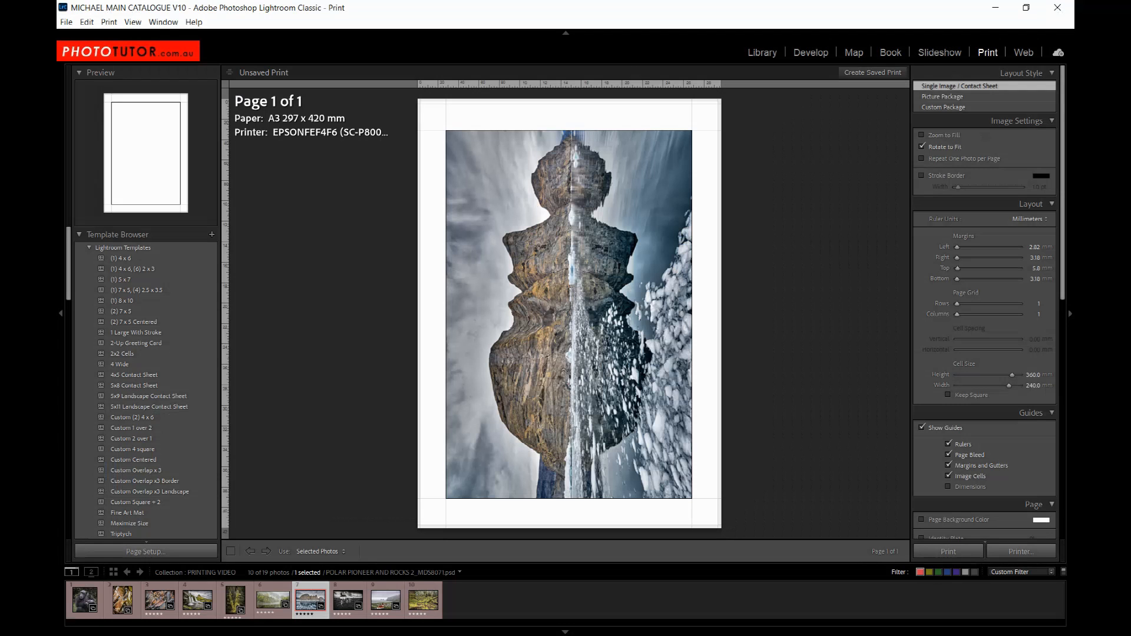
Step: Switch to Lightroom Classic, view the selected rocks photo in the Library, and return to the Print module
{"action": "left_click", "coordinate": [760, 54]}
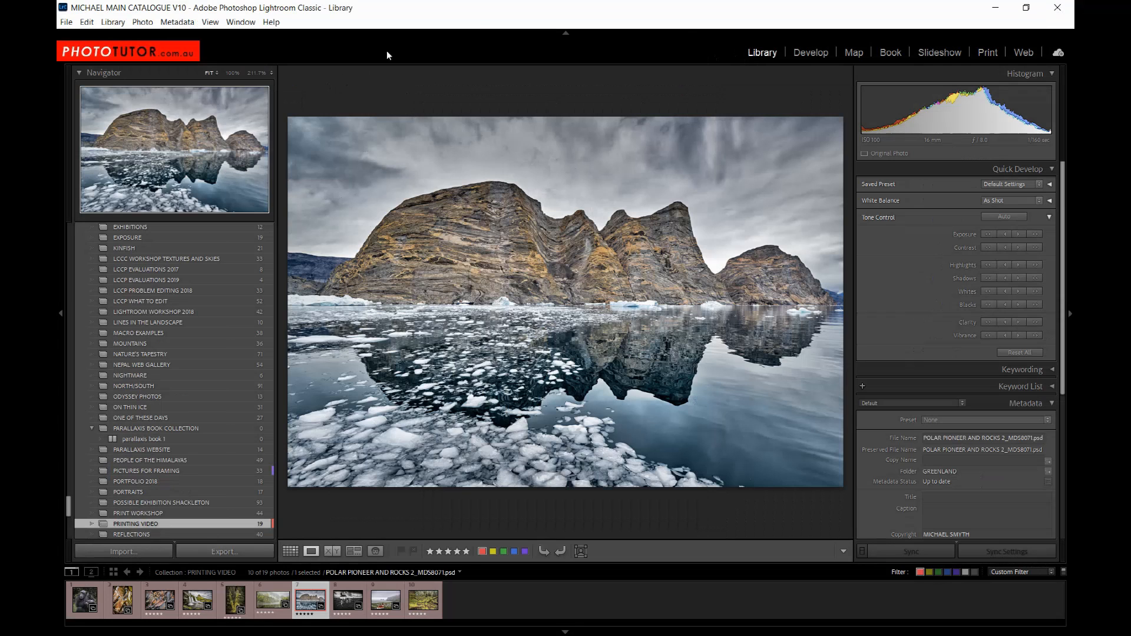
{"action": "left_click", "coordinate": [992, 52]}
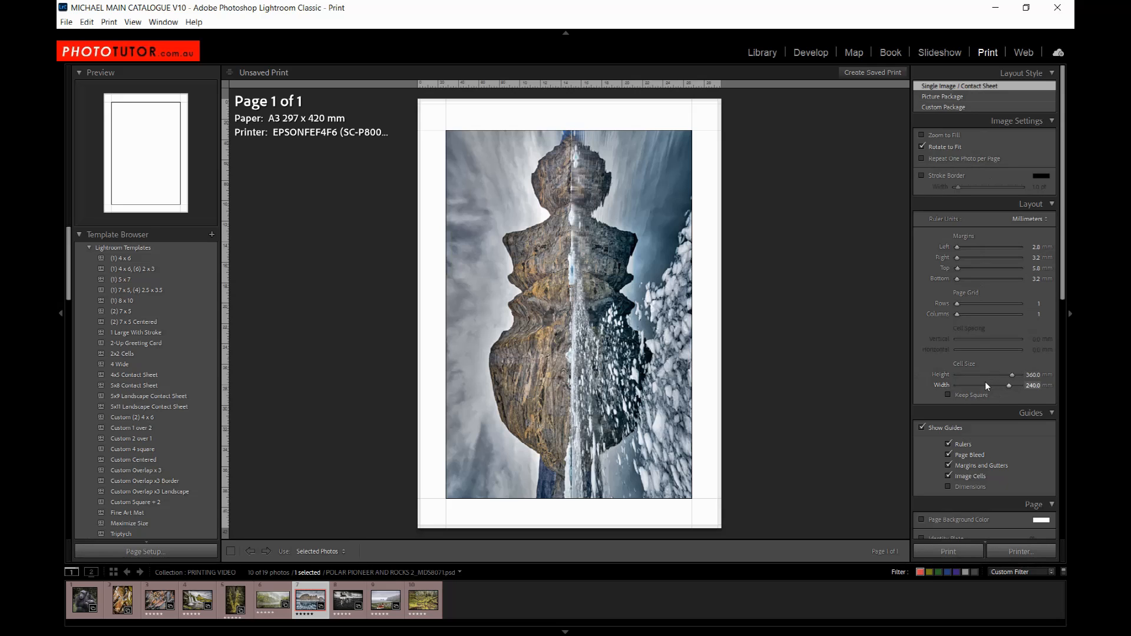
Step: Set the print sharpening to Standard and its media type to Matte in the Print Job settings
{"action": "scroll", "coordinate": [994, 385], "scroll_direction": "down", "scroll_amount": 4}
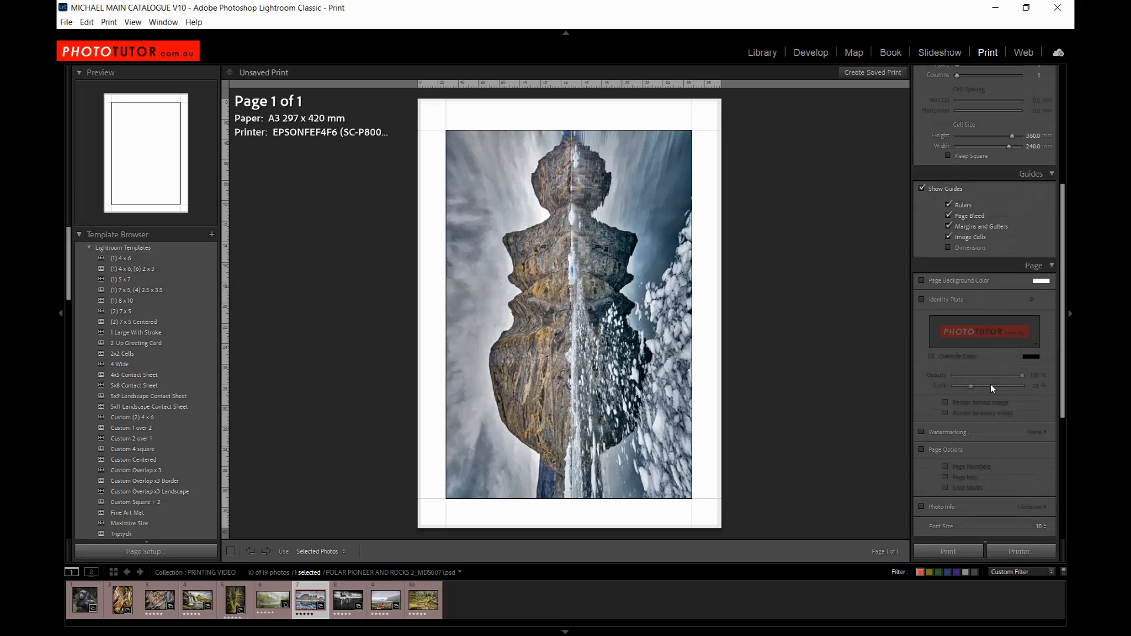
{"action": "scroll", "coordinate": [991, 384], "scroll_direction": "down", "scroll_amount": 2}
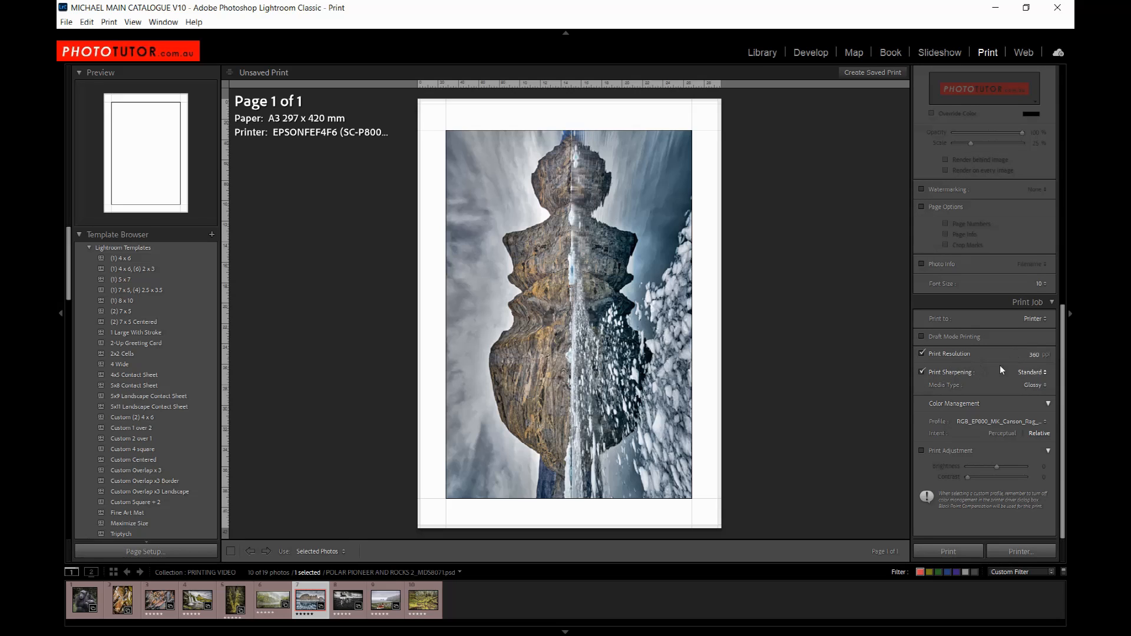
{"action": "left_click", "coordinate": [1038, 373]}
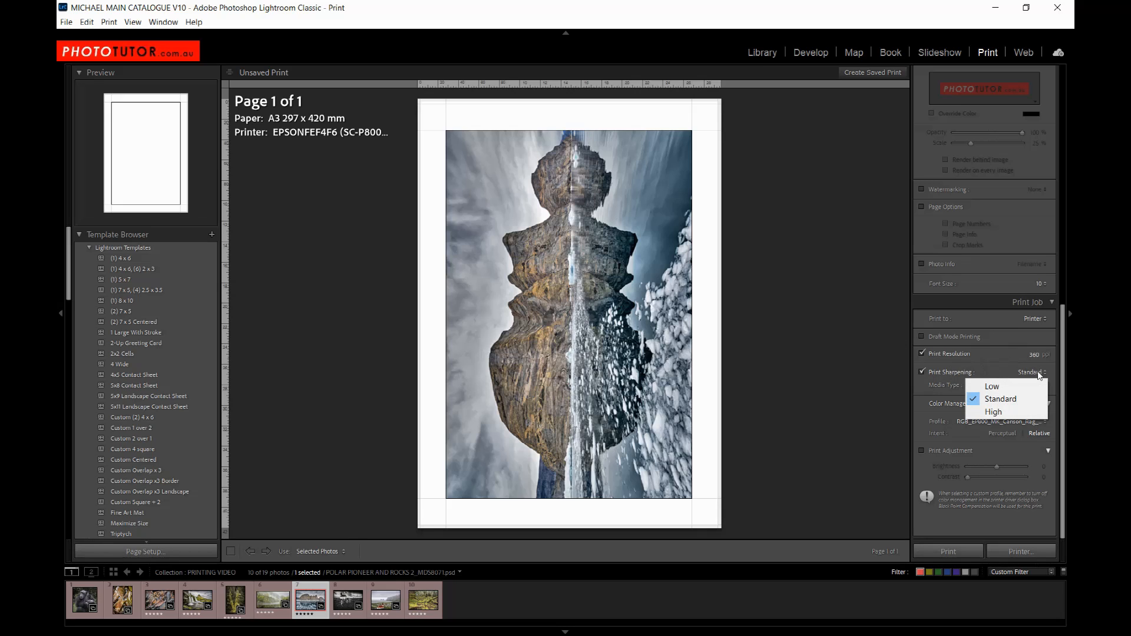
{"action": "left_click", "coordinate": [1001, 400]}
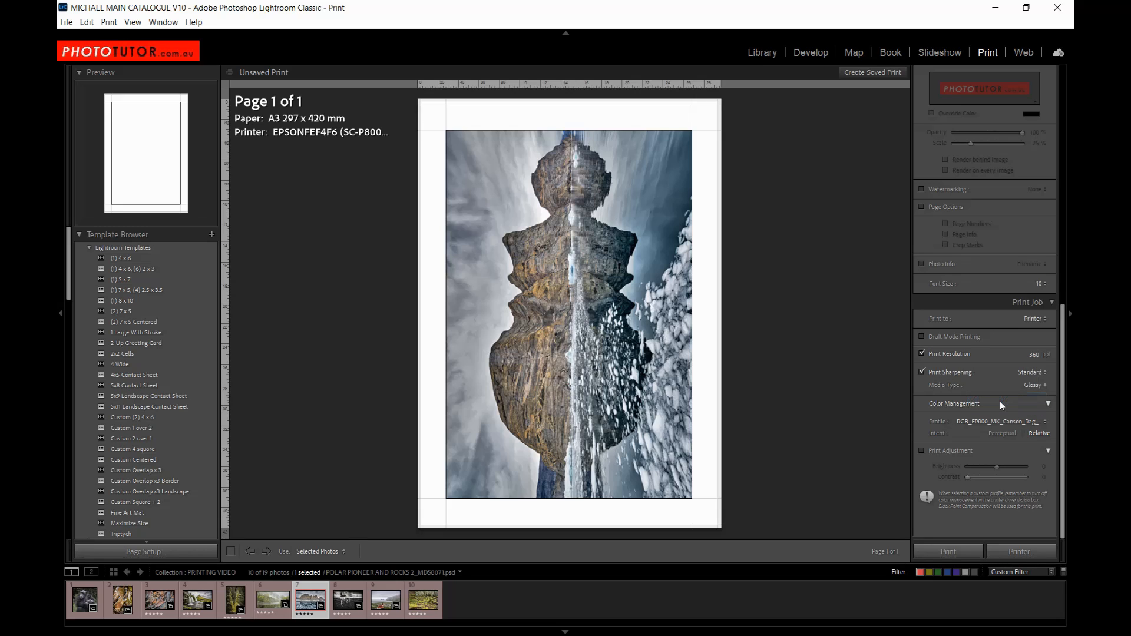
{"action": "left_click", "coordinate": [1039, 385]}
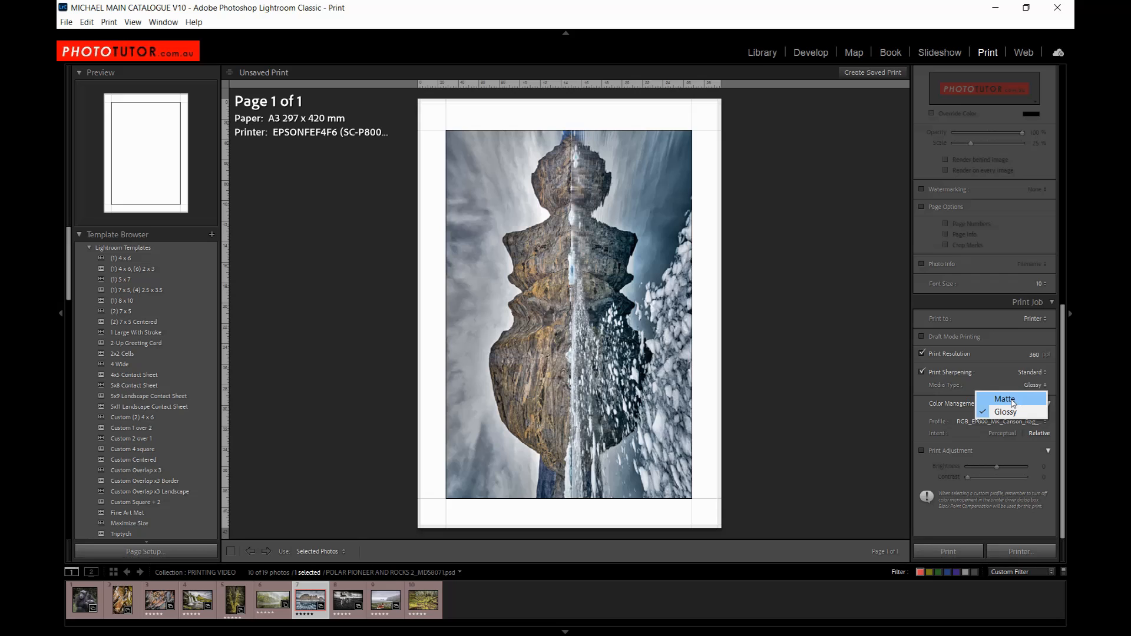
{"action": "left_click", "coordinate": [1011, 399]}
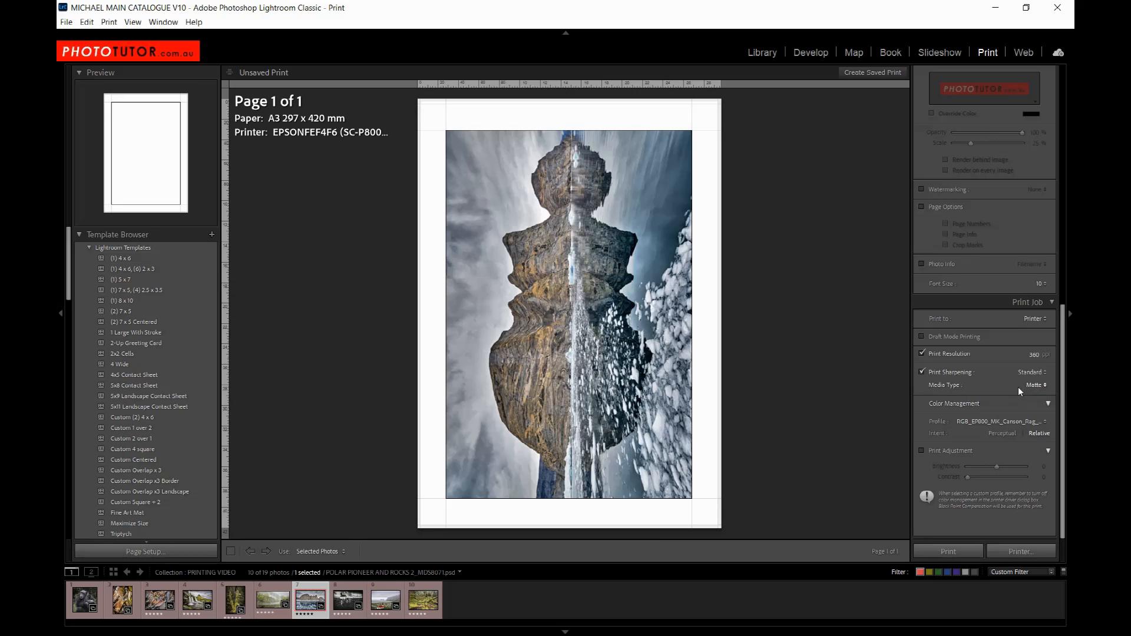
Step: Review the printer, A3 paper and driver properties in the page setup and accept them
{"action": "left_click", "coordinate": [126, 551]}
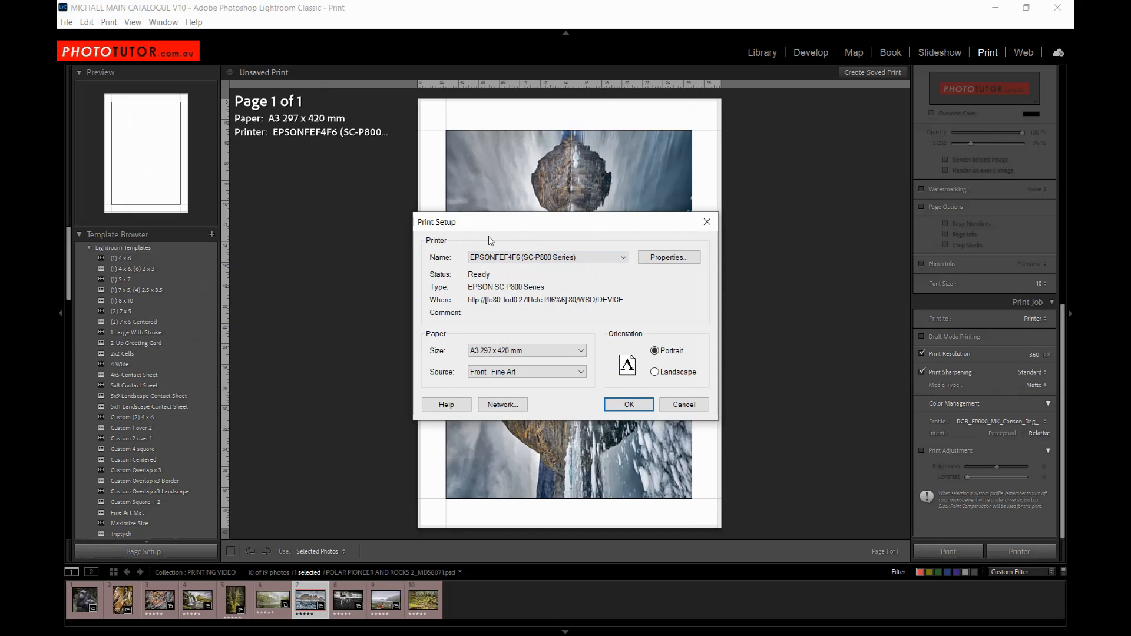
{"action": "left_click", "coordinate": [661, 263]}
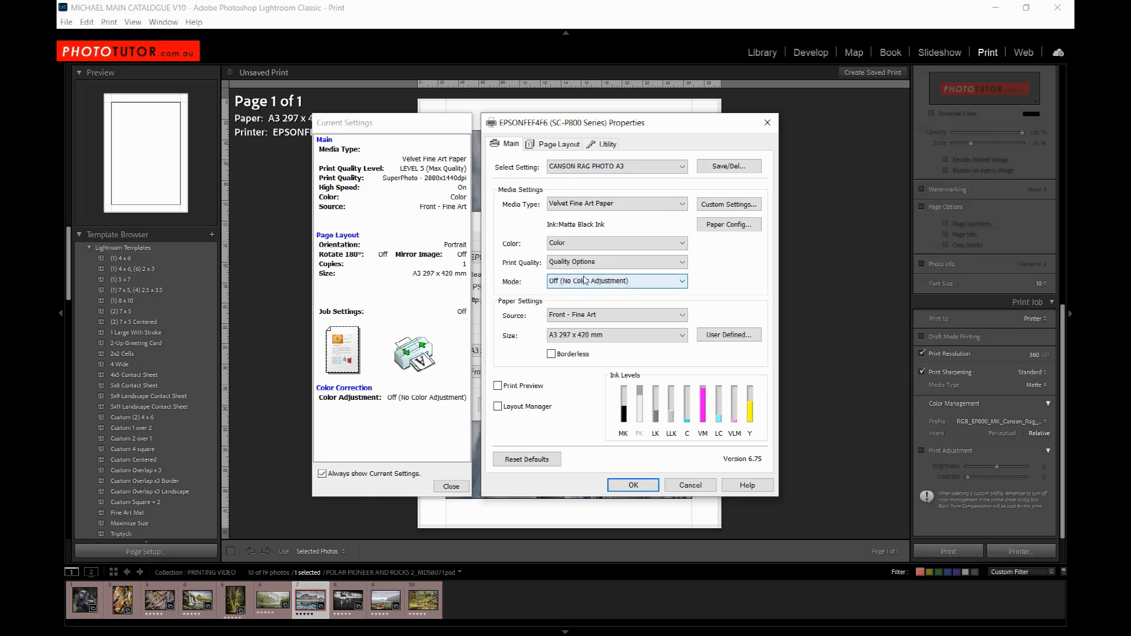
{"action": "left_click", "coordinate": [633, 485]}
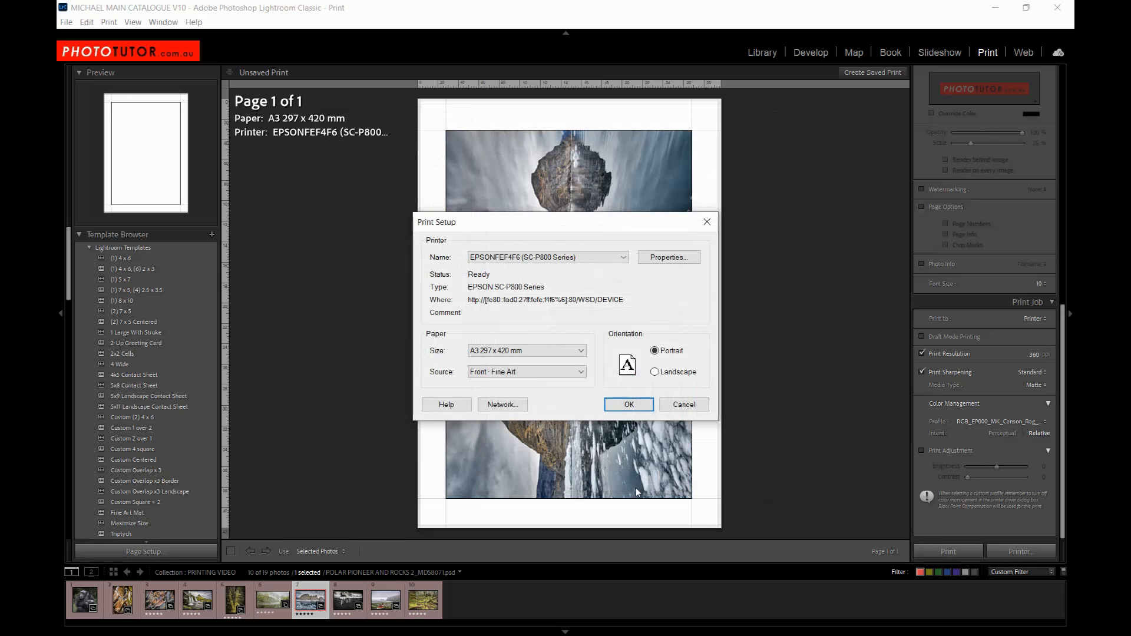
{"action": "left_click", "coordinate": [640, 408]}
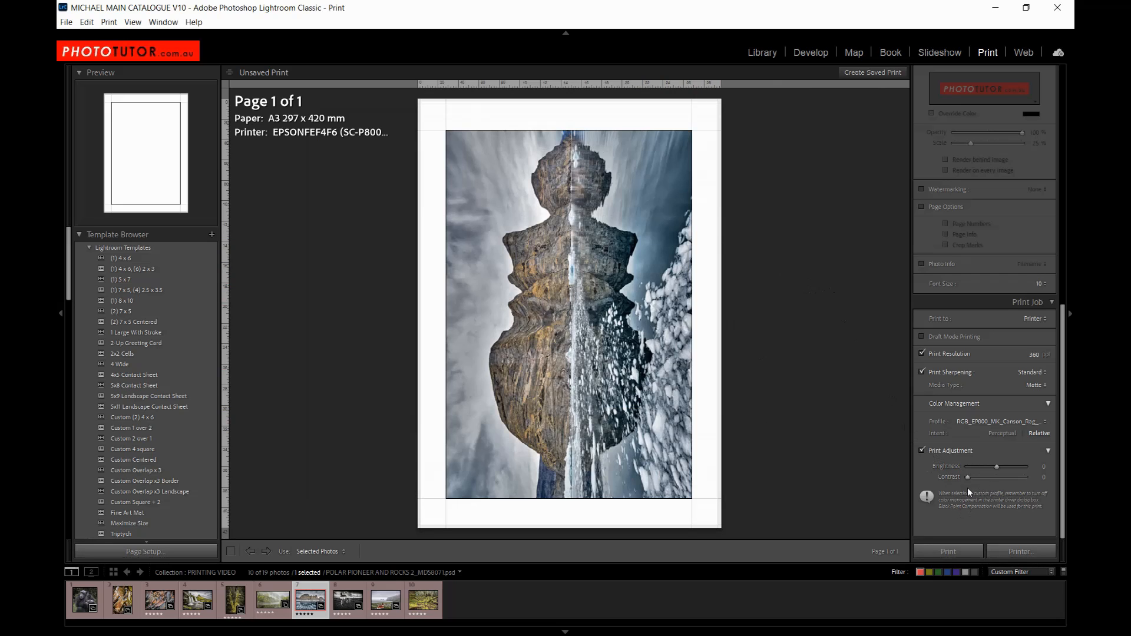
Step: Try a print adjustment with higher contrast and slightly lower brightness, and turn the adjustment off
{"action": "left_click_drag", "start_coordinate": [967, 478], "coordinate": [1000, 481]}
{"action": "mouse_move", "coordinate": [996, 467]}
{"action": "left_mouse_down"}
{"action": "mouse_move", "coordinate": [1026, 465]}
{"action": "mouse_move", "coordinate": [970, 471]}
{"action": "mouse_move", "coordinate": [993, 466]}
{"action": "left_mouse_up"}
{"action": "left_click", "coordinate": [922, 450]}
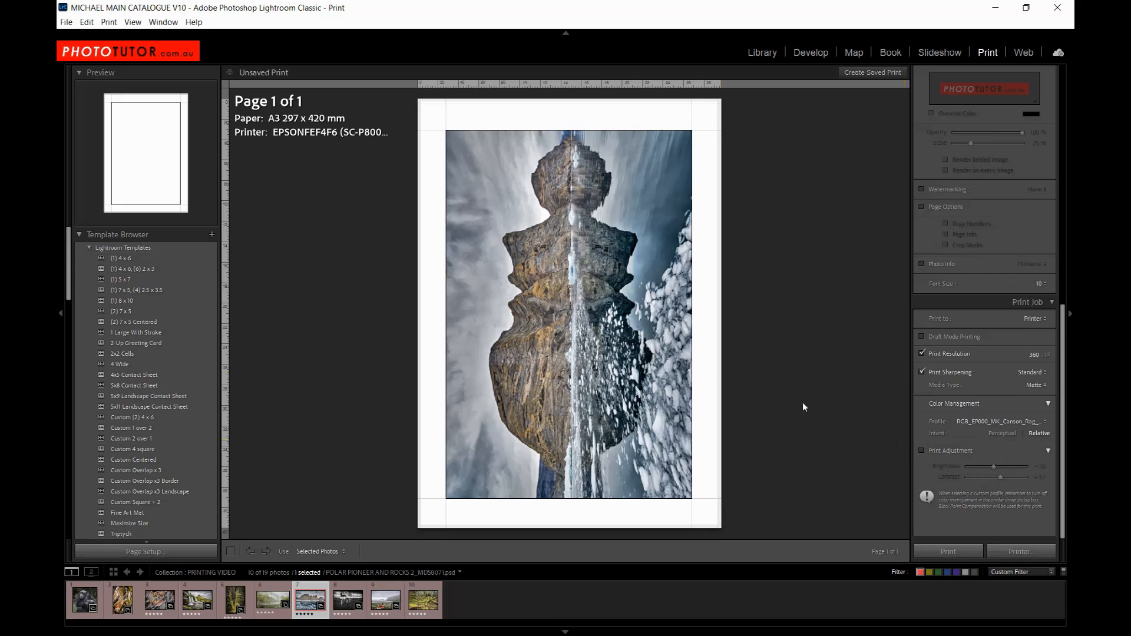